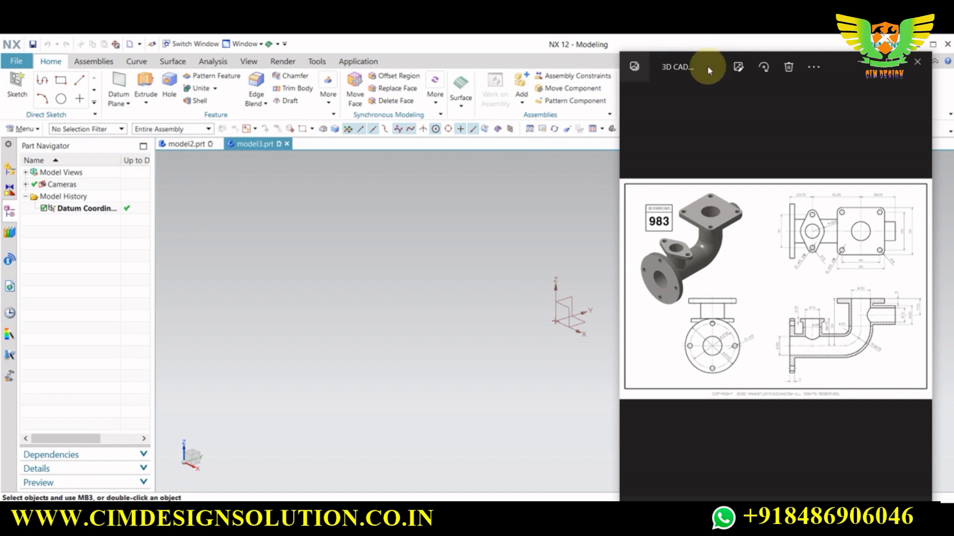
Arrange the modeling window and the reference drawing side by side
drag(705, 66, 696, 92)
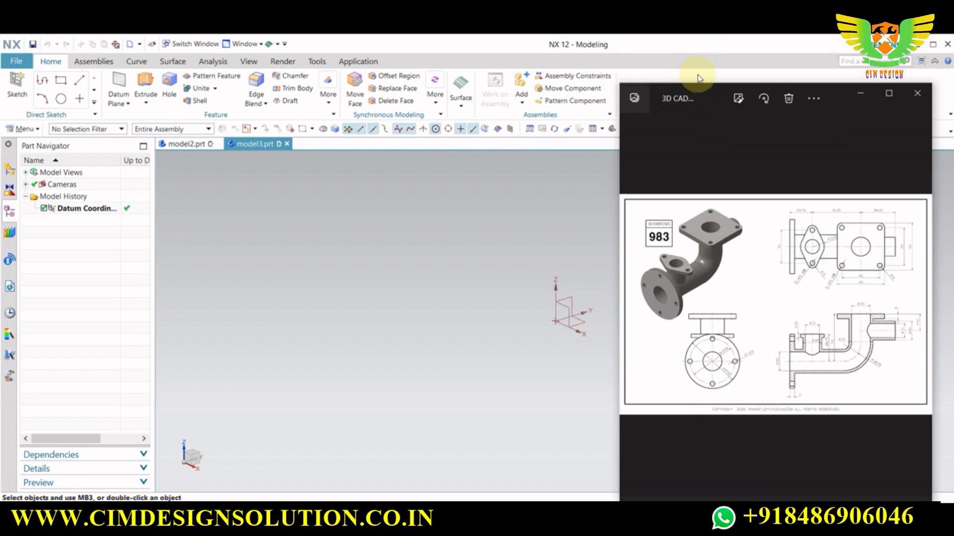
click(423, 277)
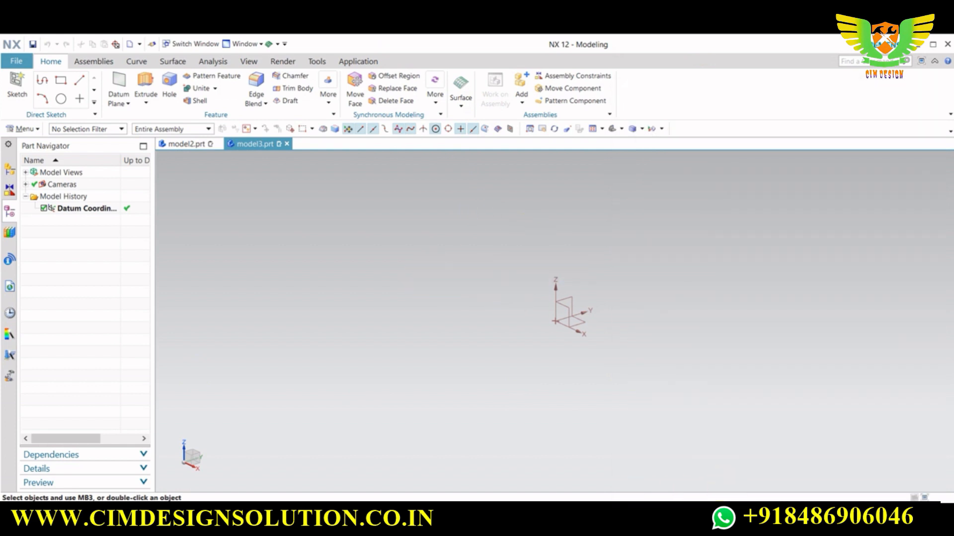
key(super+Down)
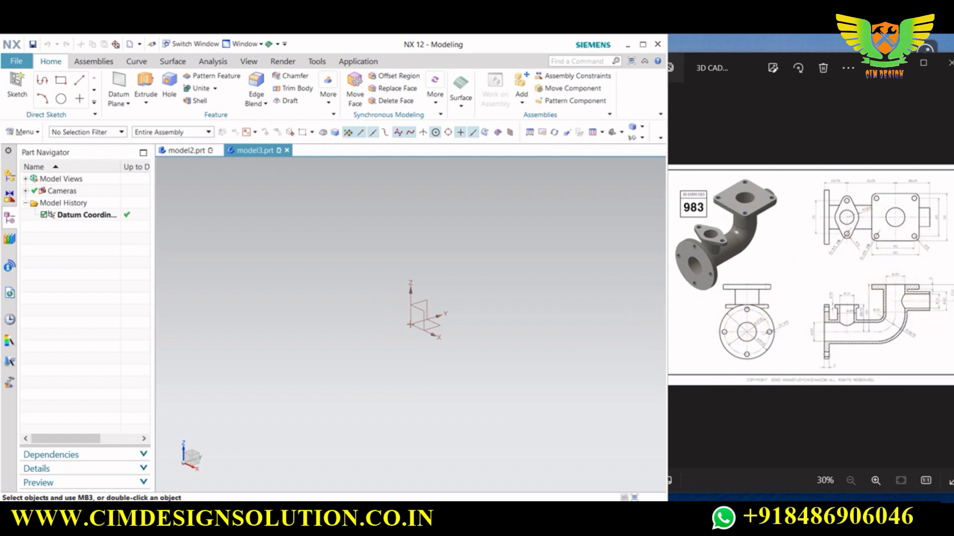
Create a sketch on the YZ plane of the datum coordinate system
click(18, 97)
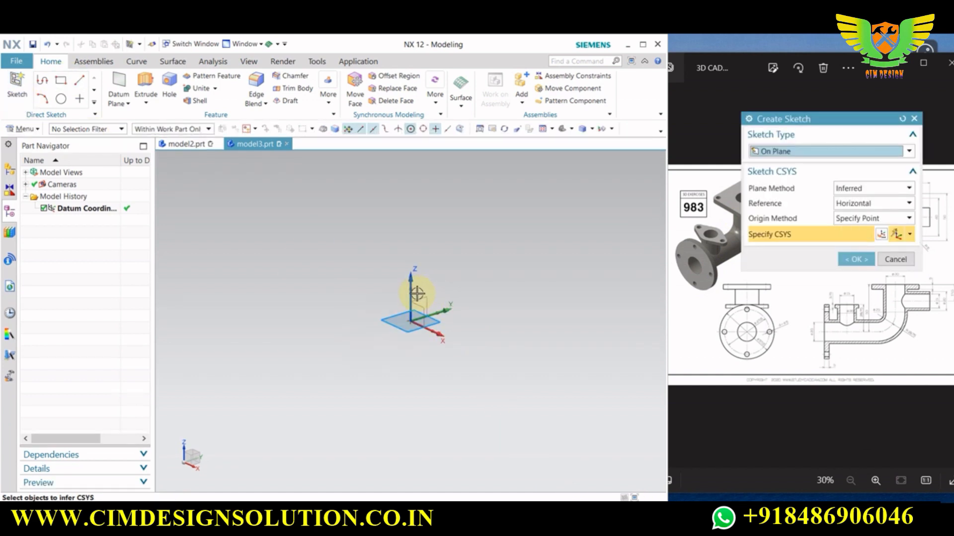
click(437, 313)
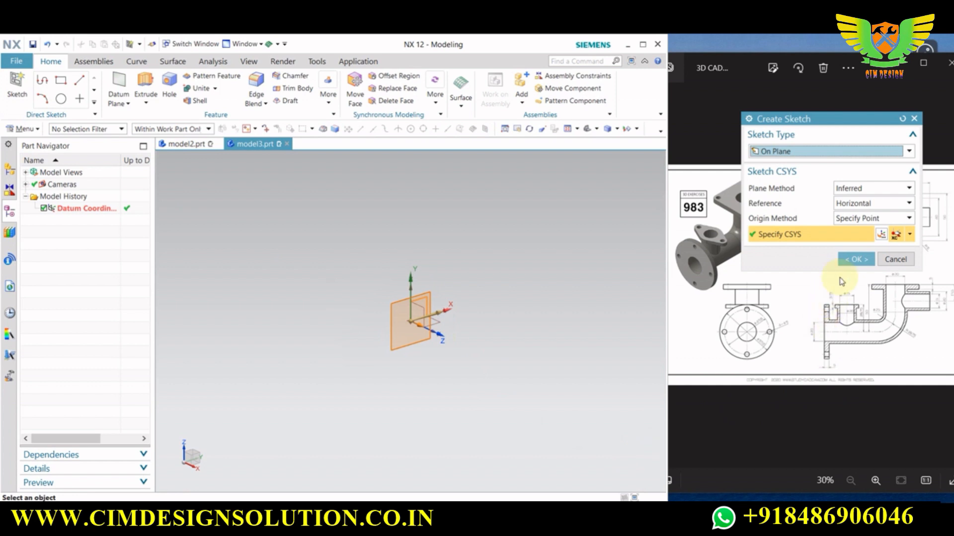
click(854, 259)
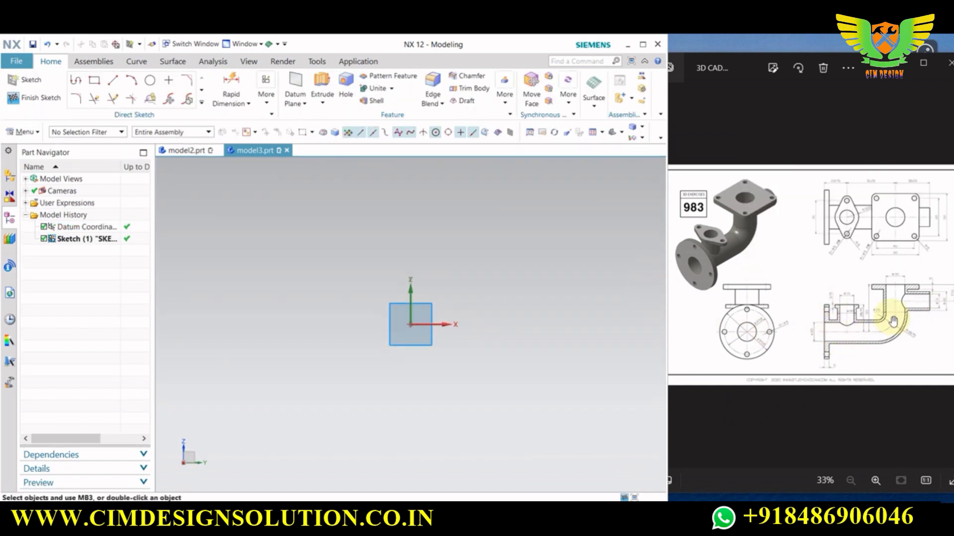
Draw the pipe centerline from the origin as a 75 mm horizontal line followed by a 50 mm vertical line
scroll(884, 323, up, 5)
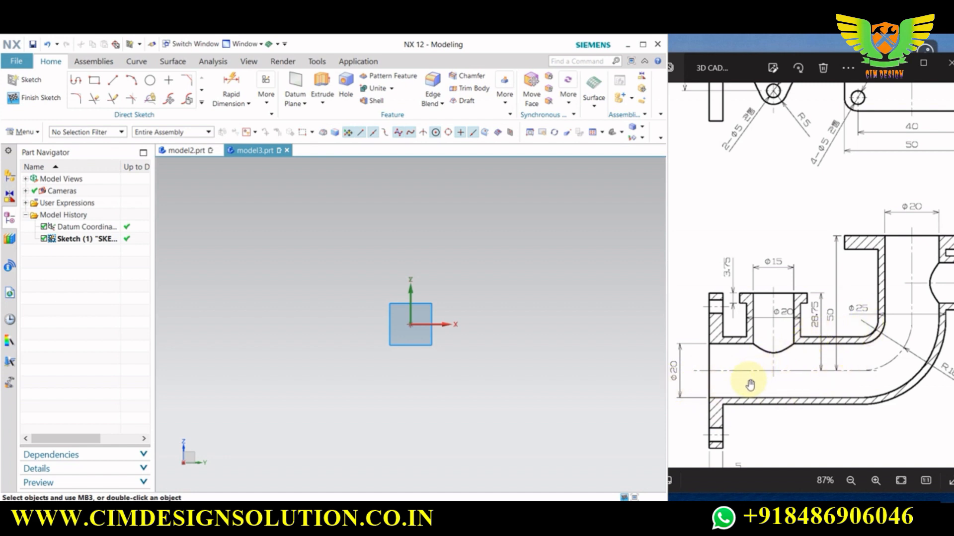
ctrl+scroll(745, 385, down, 1)
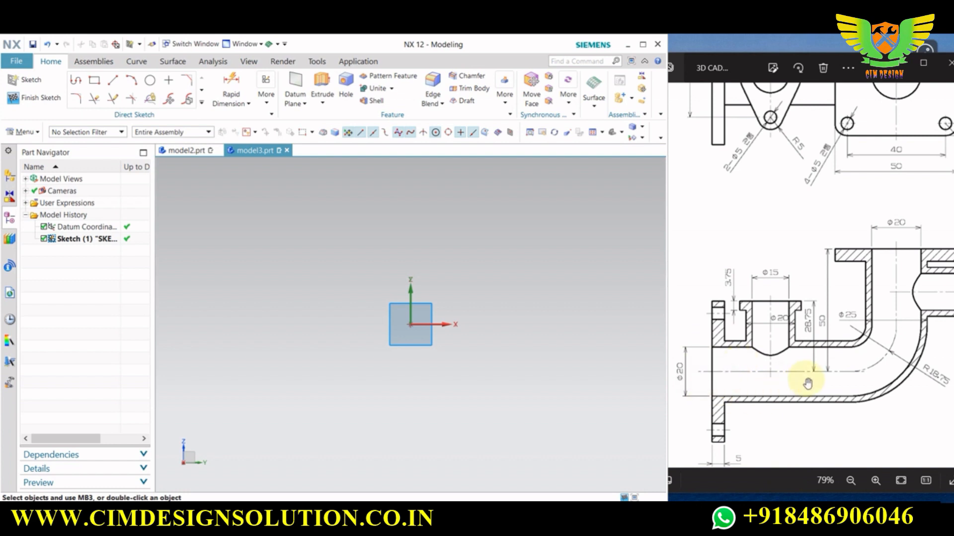
ctrl+scroll(770, 380, down, 2)
ctrl+scroll(769, 375, down, 1)
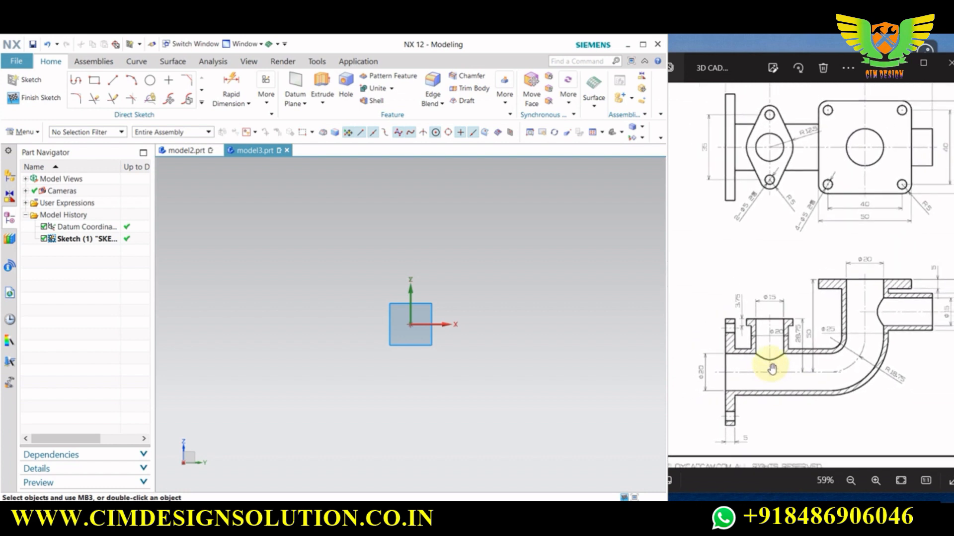
ctrl+scroll(789, 304, down, 2)
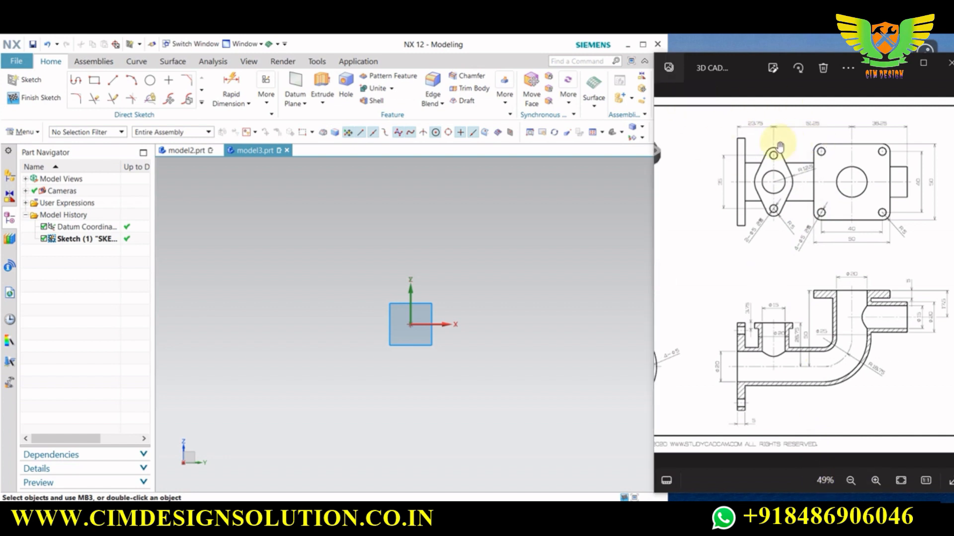
click(77, 79)
click(410, 325)
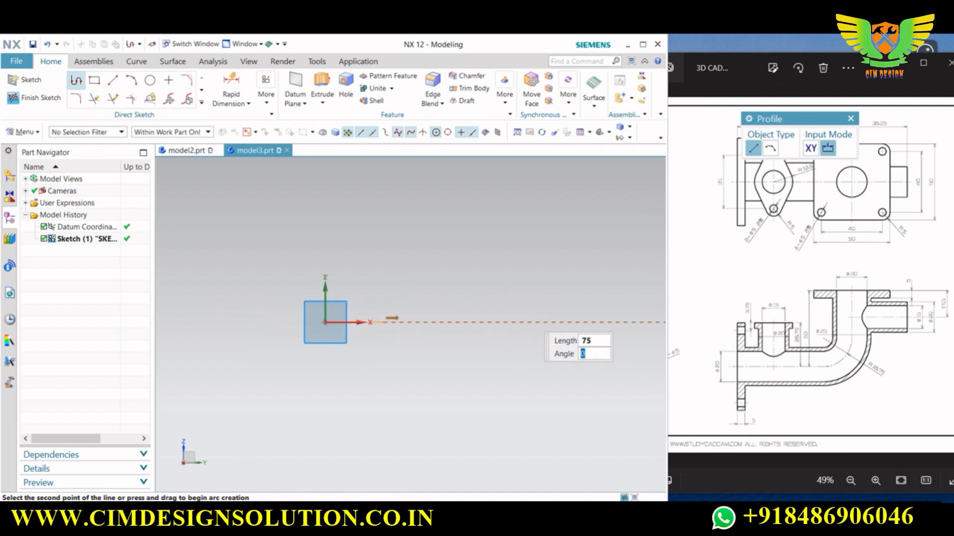
key(Return)
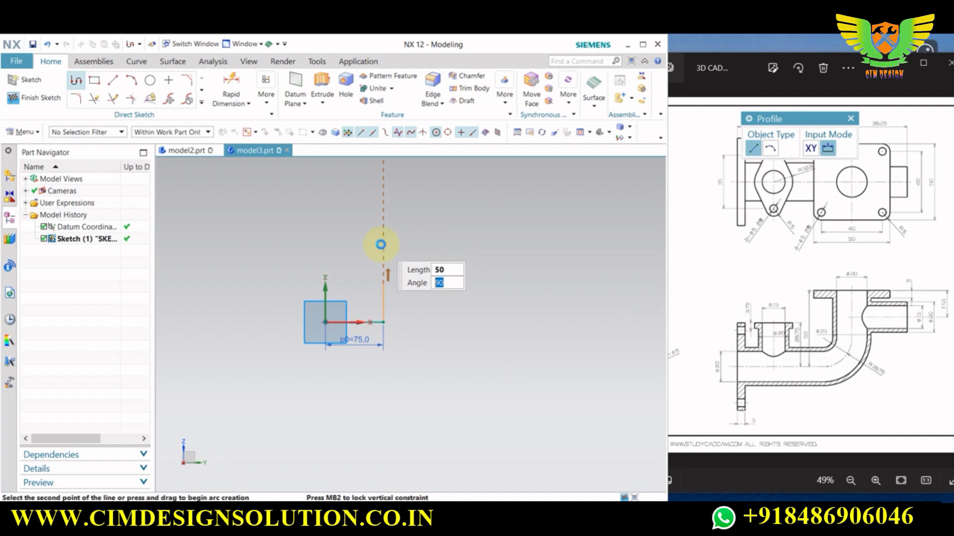
key(Return)
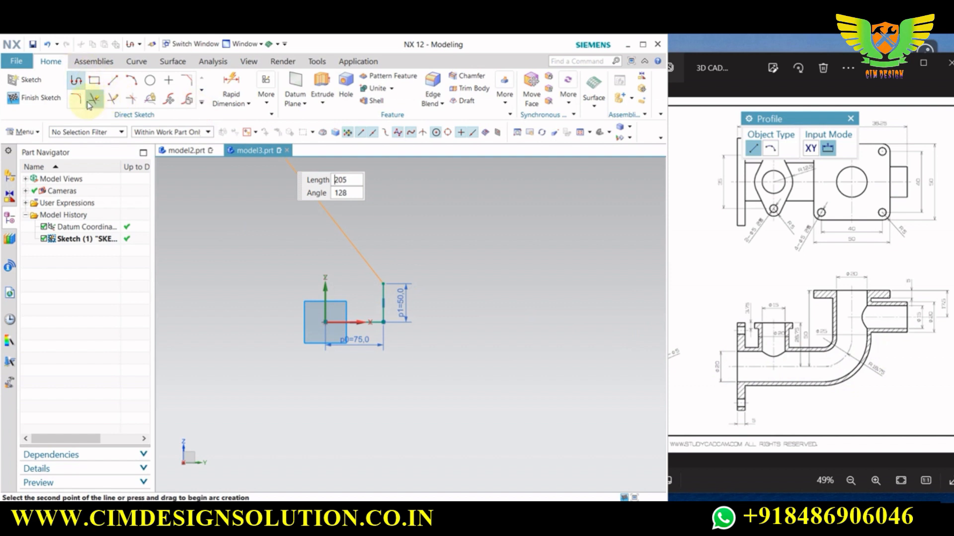
key(Escape)
Fillet the corner between the two centerline lines with an 18.75 mm radius and finish the sketch
key(f)
scroll(368, 315, up, 3)
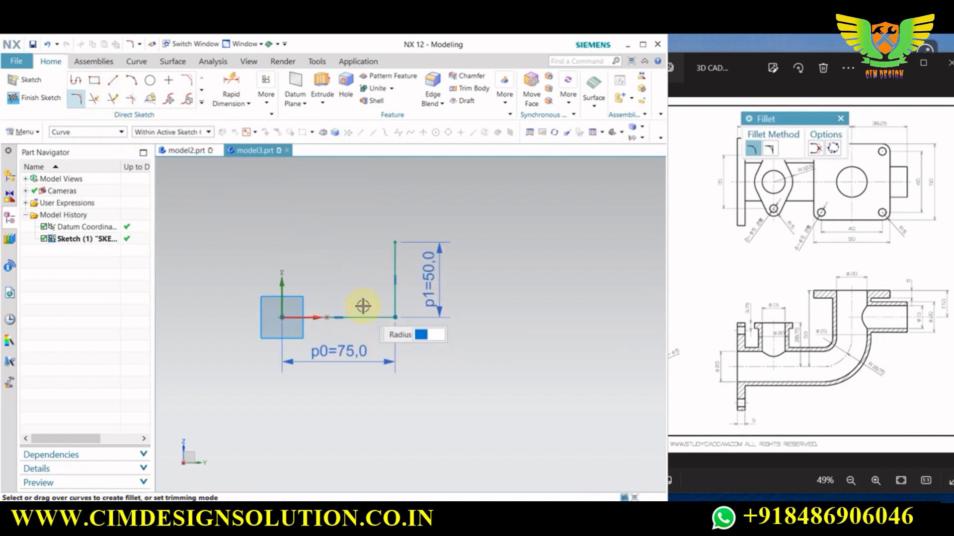
click(392, 299)
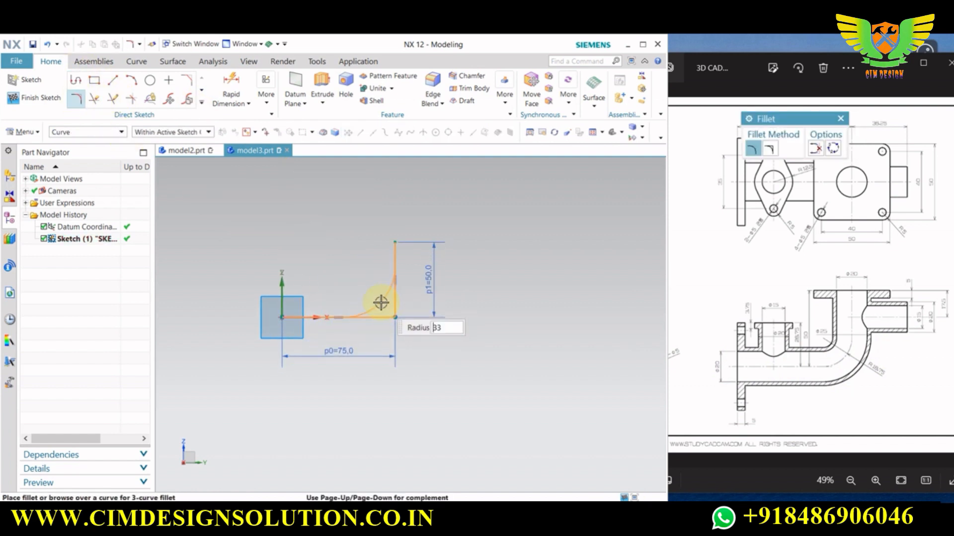
text(18.8)
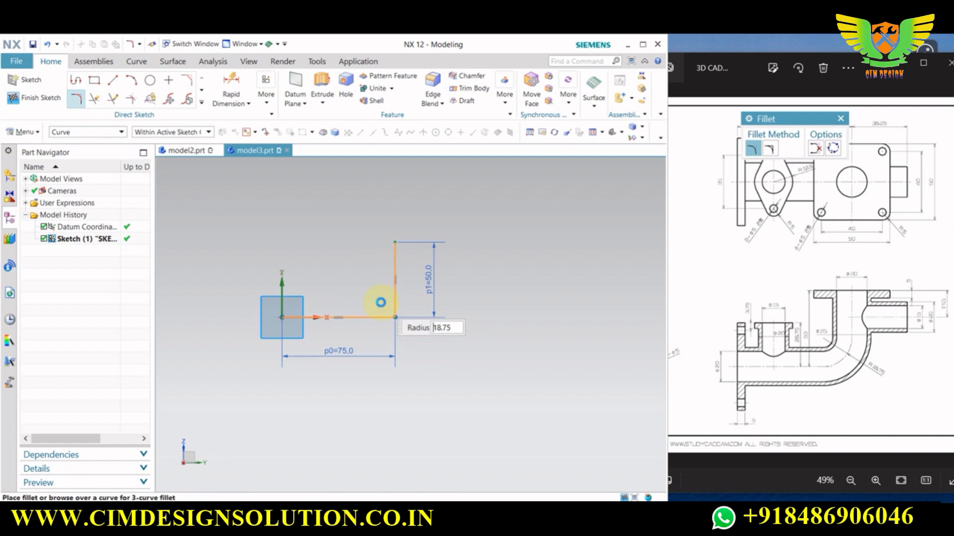
key(Return)
scroll(376, 307, up, 2)
scroll(407, 348, down, 1)
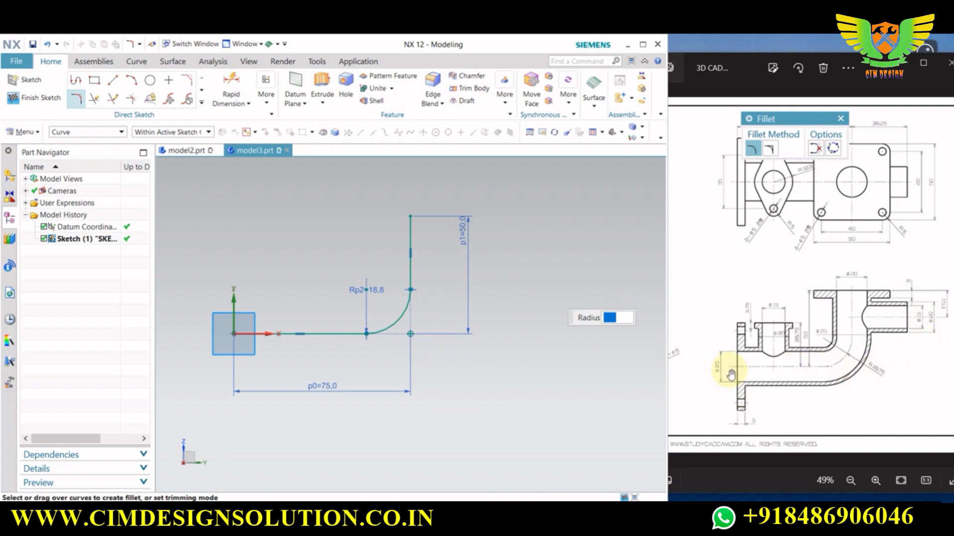
drag(749, 362, 894, 365)
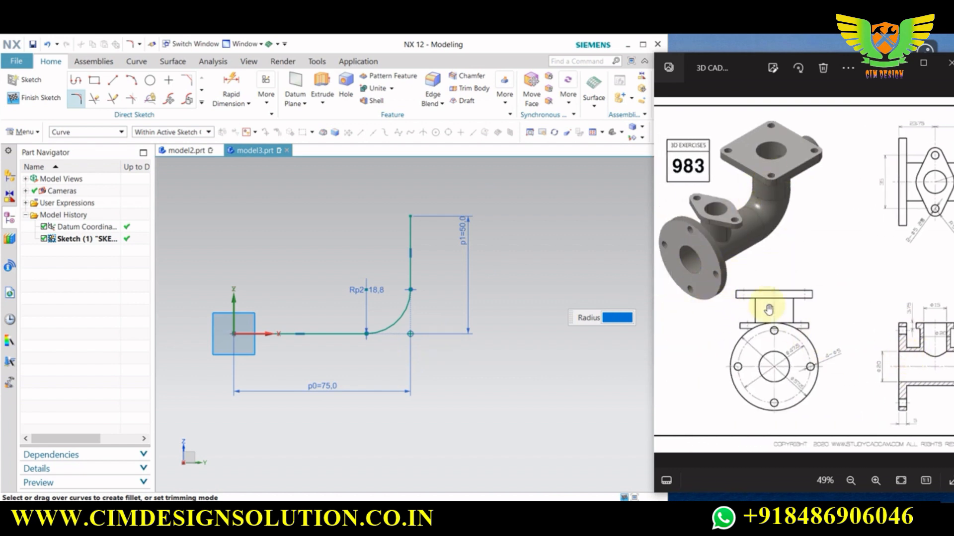
drag(870, 379, 741, 380)
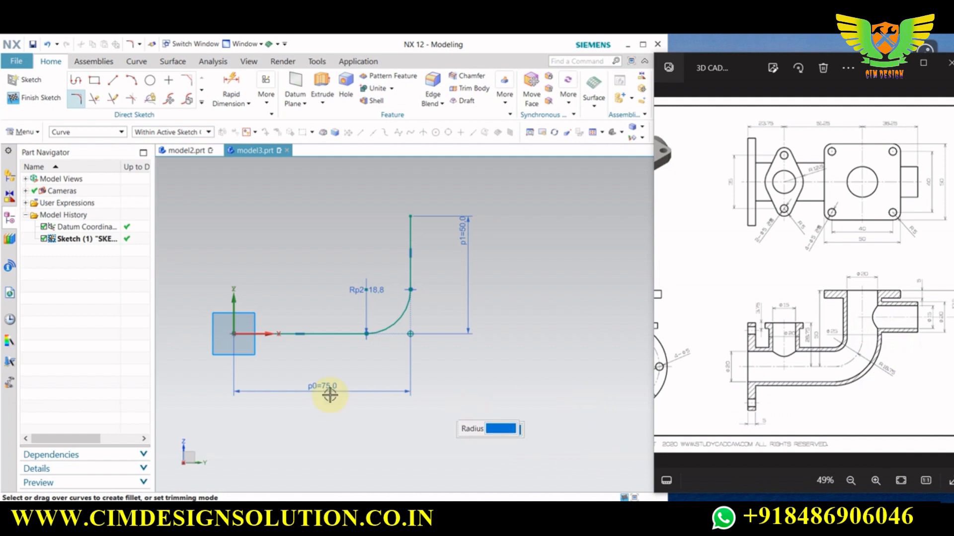
click(40, 98)
Create a Tube along the sketched centerline with a 25 mm outer diameter and 20 mm inner diameter
click(20, 132)
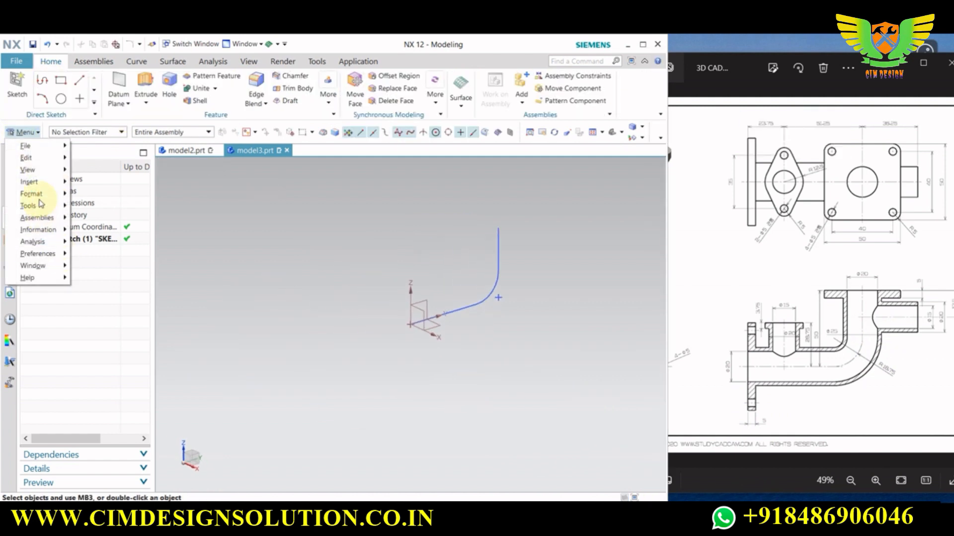
mouse_move(44, 188)
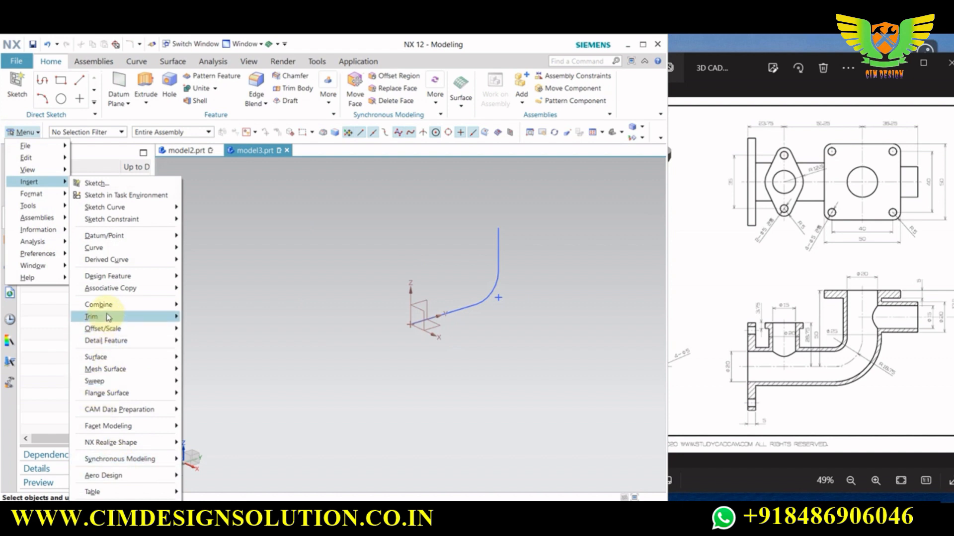
mouse_move(107, 381)
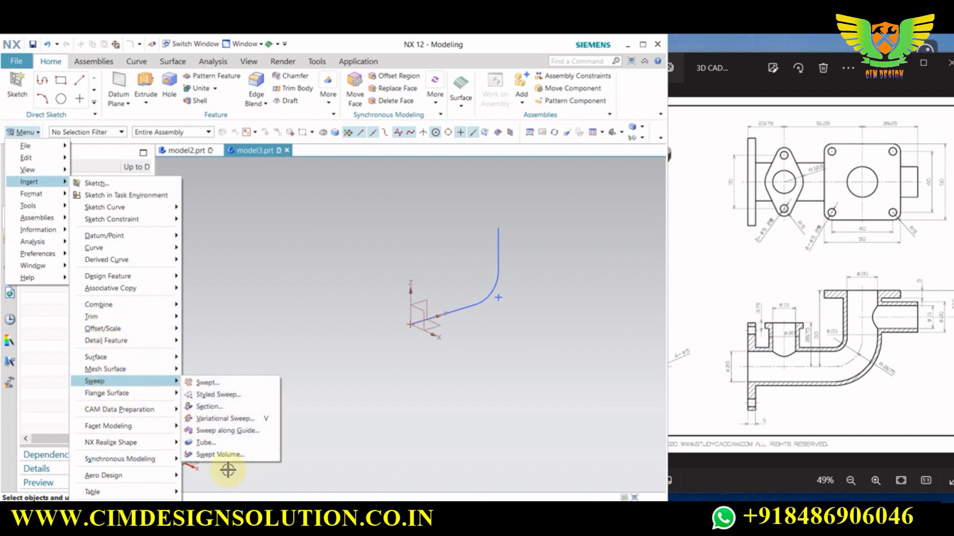
click(228, 440)
middle_drag(403, 340, 449, 311)
click(449, 312)
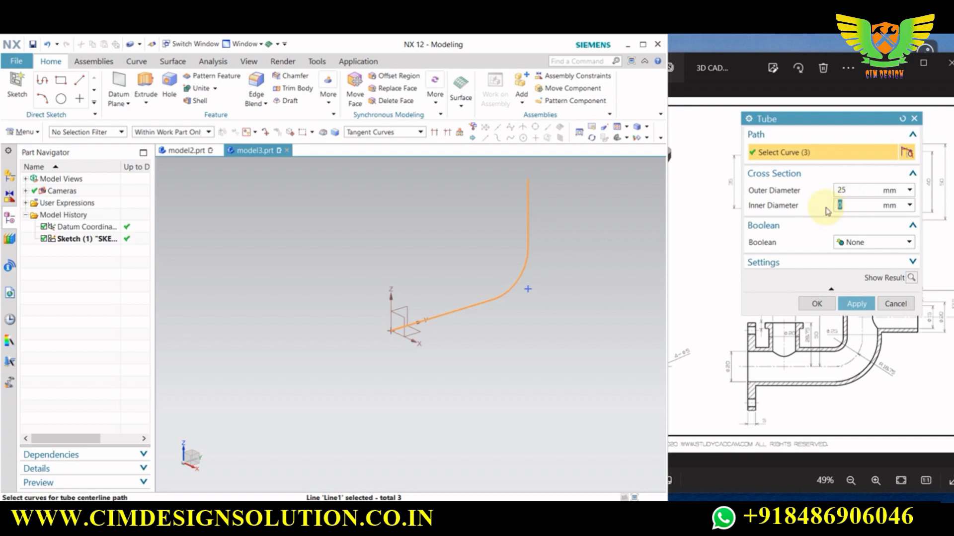
click(817, 304)
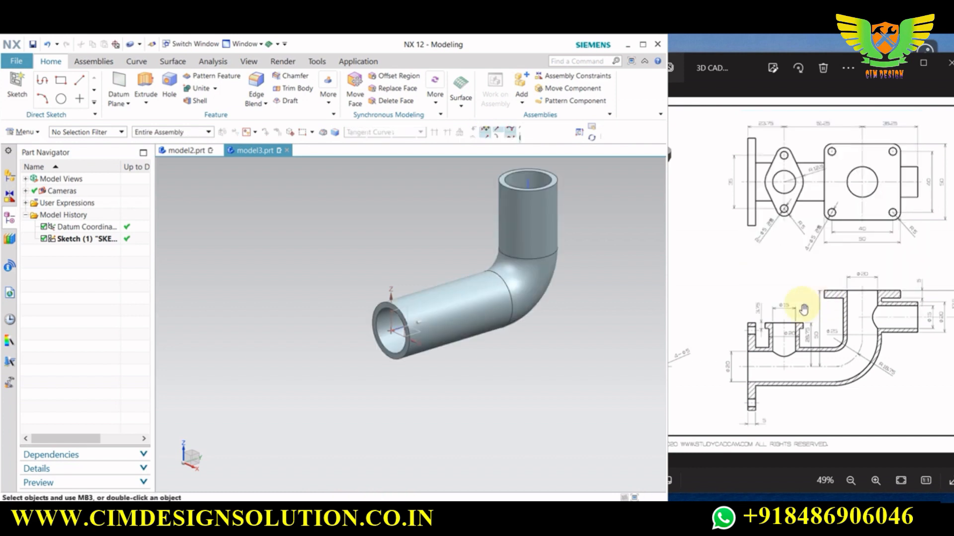
Create a sketch on the annular end face of the tube's horizontal leg, at the origin
mouse_move(368, 347)
middle_down()
mouse_move(426, 319)
mouse_move(462, 274)
mouse_move(486, 290)
middle_up()
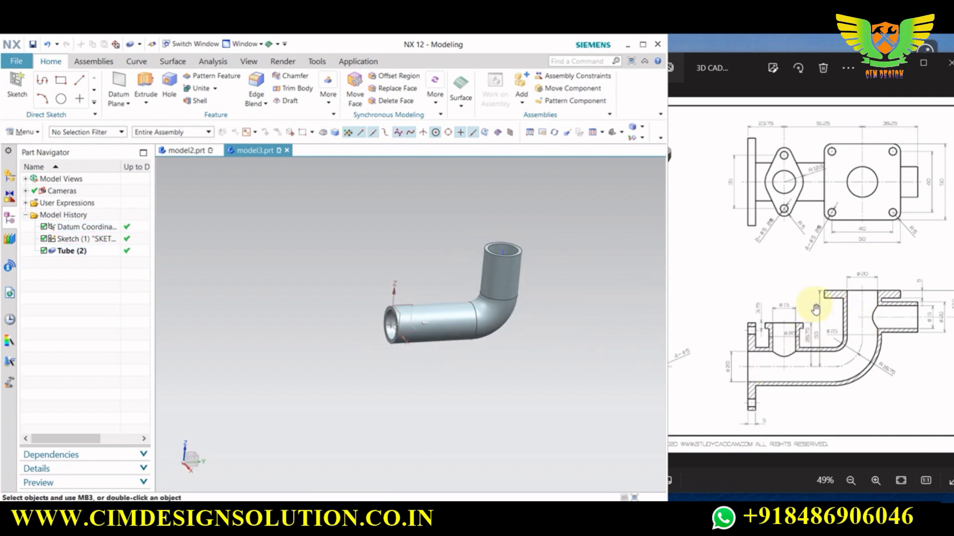
drag(756, 341, 863, 343)
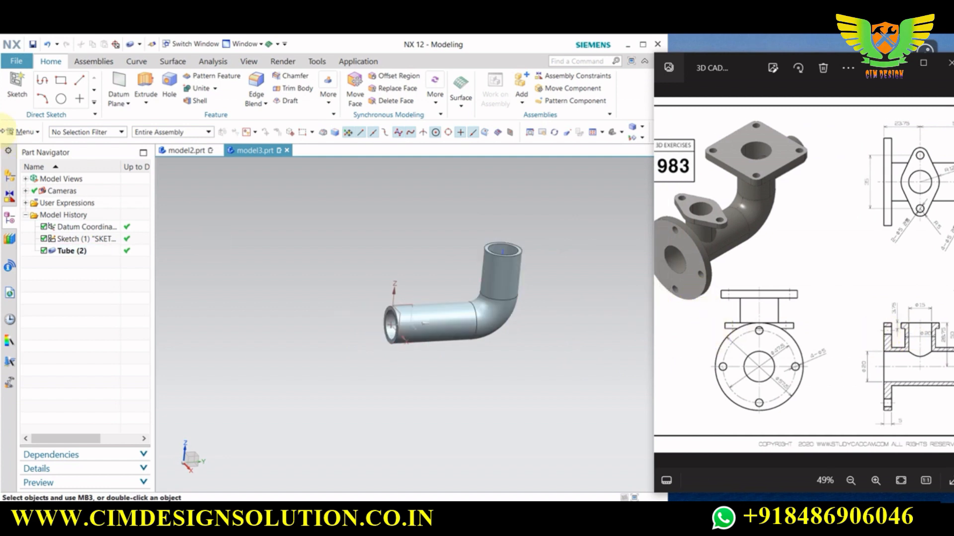
click(17, 87)
scroll(409, 320, up, 2)
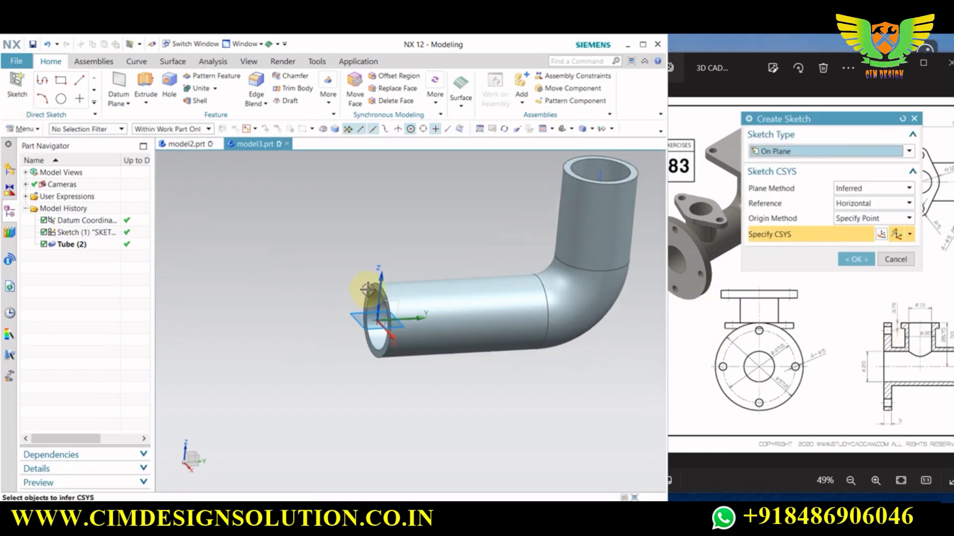
click(383, 289)
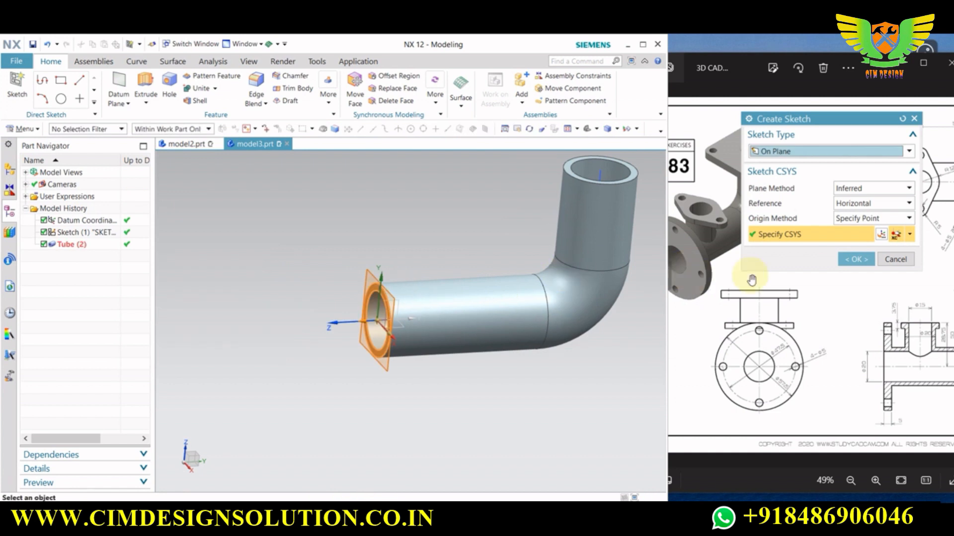
click(856, 259)
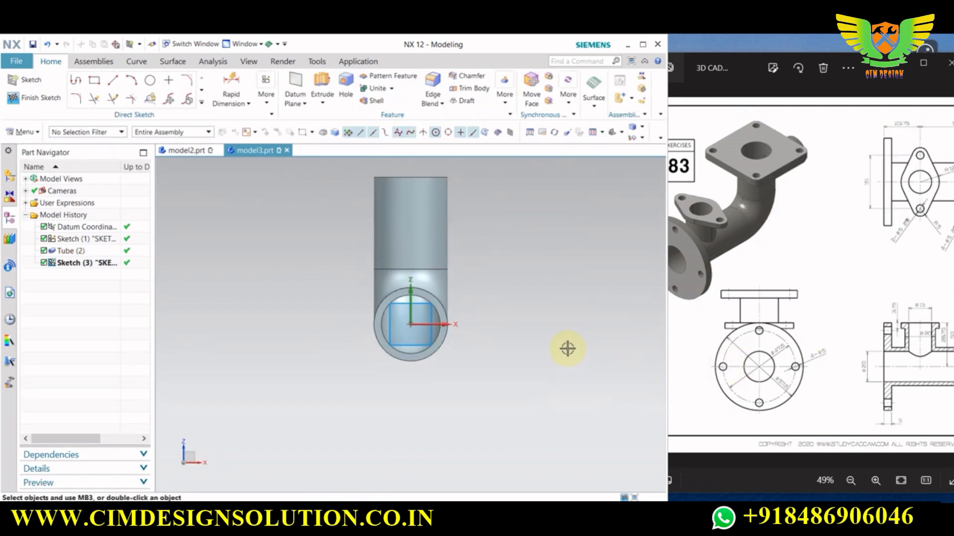
Draw two circles centred on the origin: a 20 mm one on the tube's inner edge and a 57.5 mm one for the flange outline
click(150, 81)
click(411, 325)
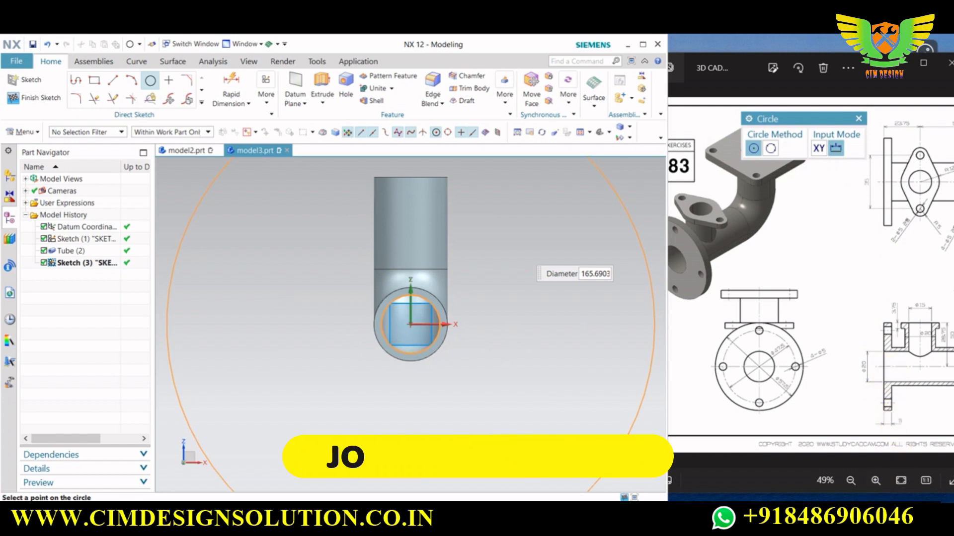
drag(782, 447, 765, 447)
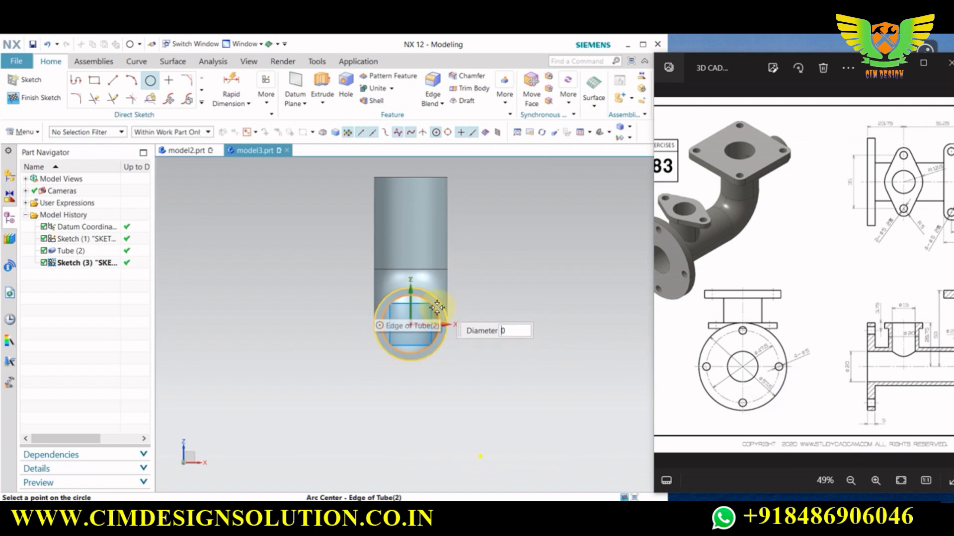
click(436, 308)
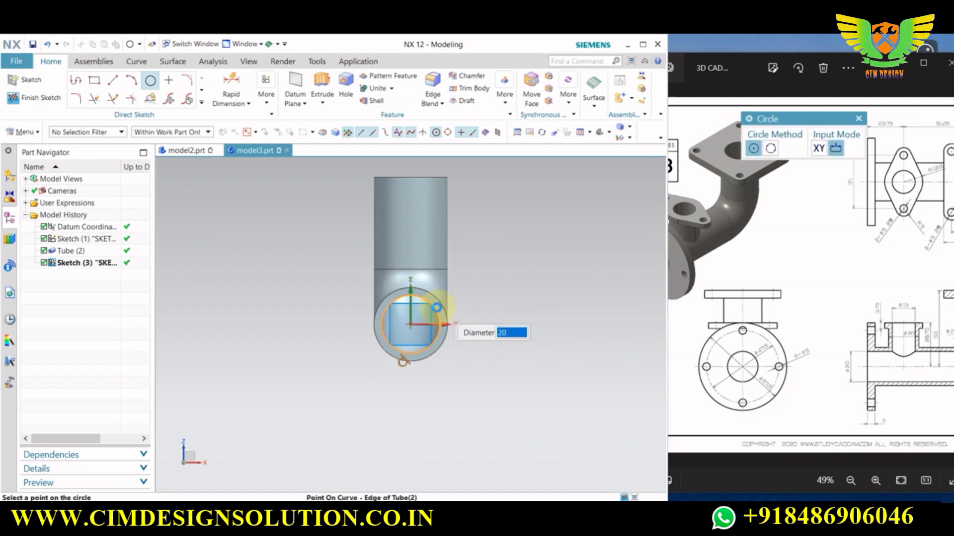
click(411, 326)
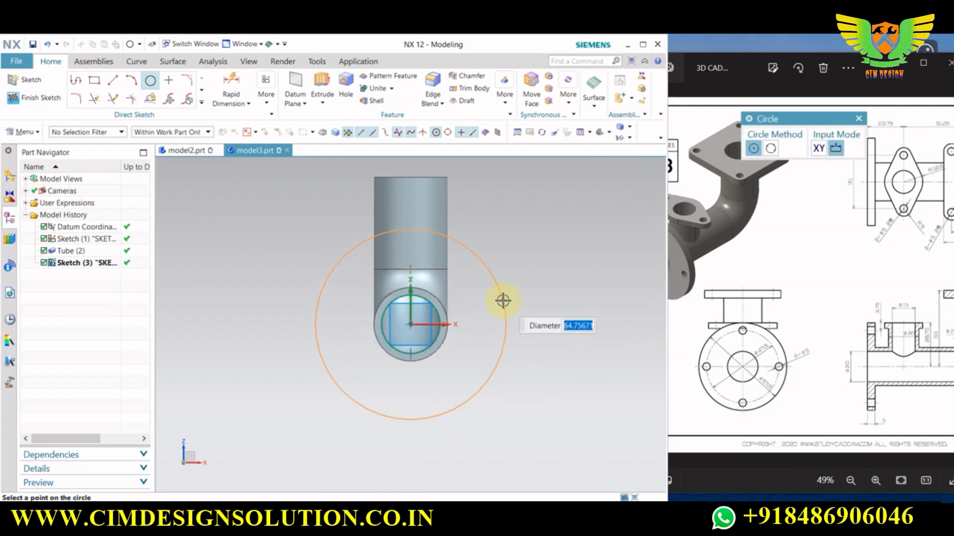
key(Return)
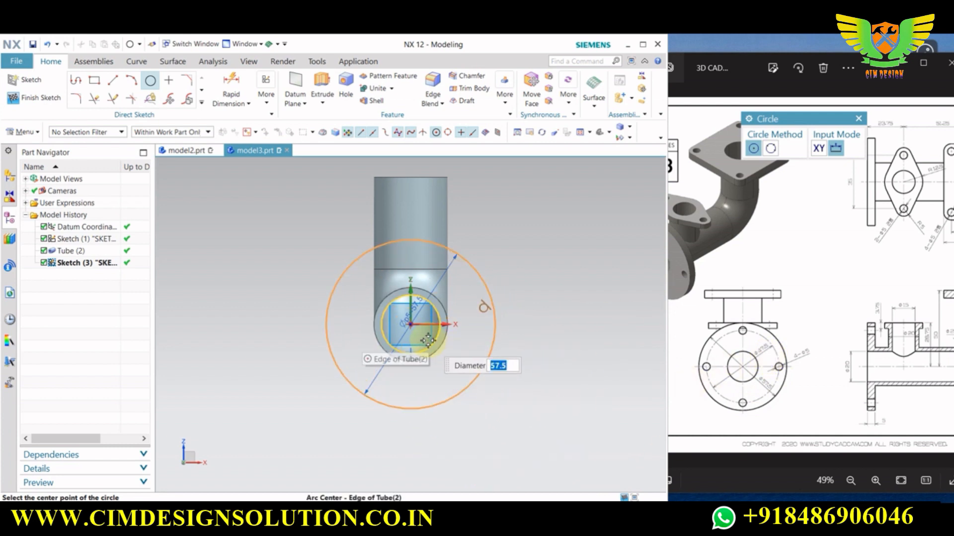
Add a concentric 47.5 mm bolt-hole circle at the origin
text(4)
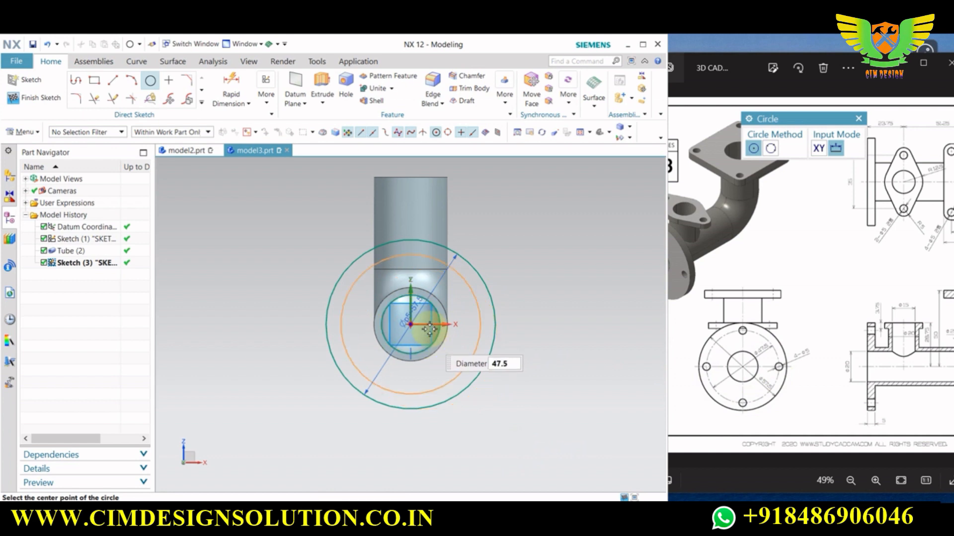
click(410, 324)
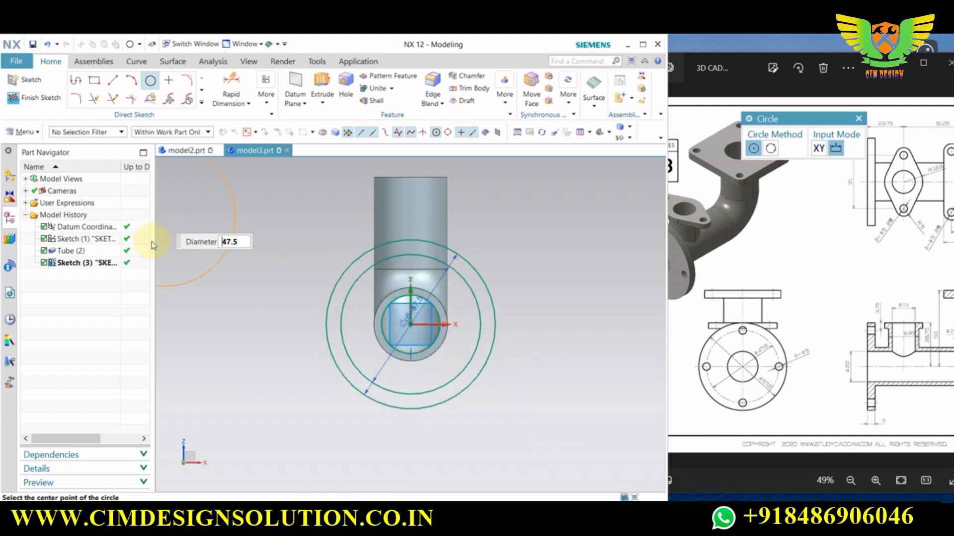
key(Escape)
key(Escape)
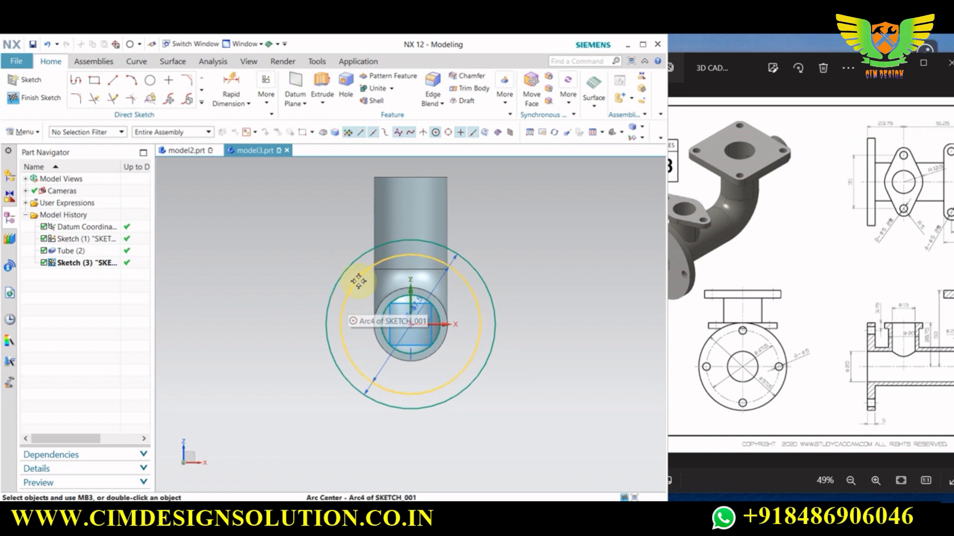
Convert the 47.5 mm circle to reference geometry and finish the sketch
click(339, 311)
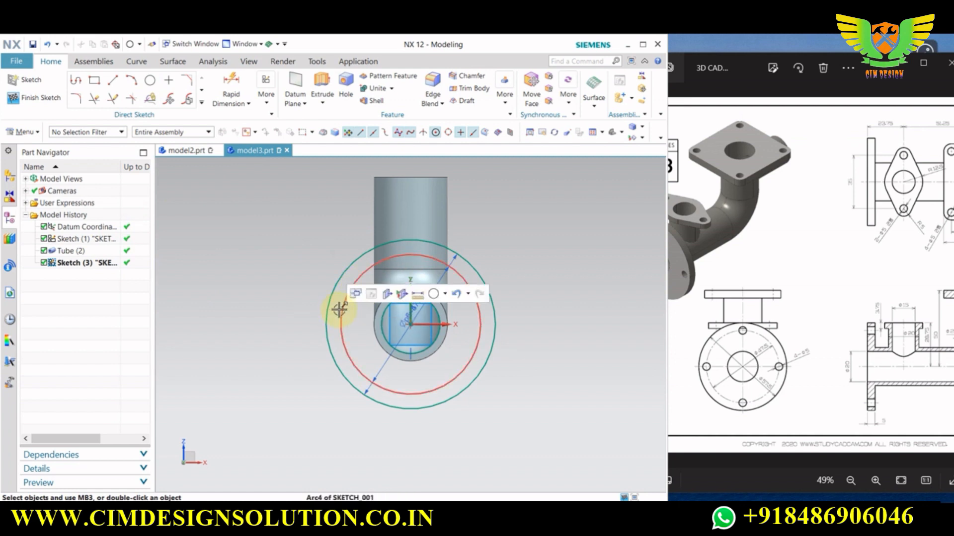
click(387, 289)
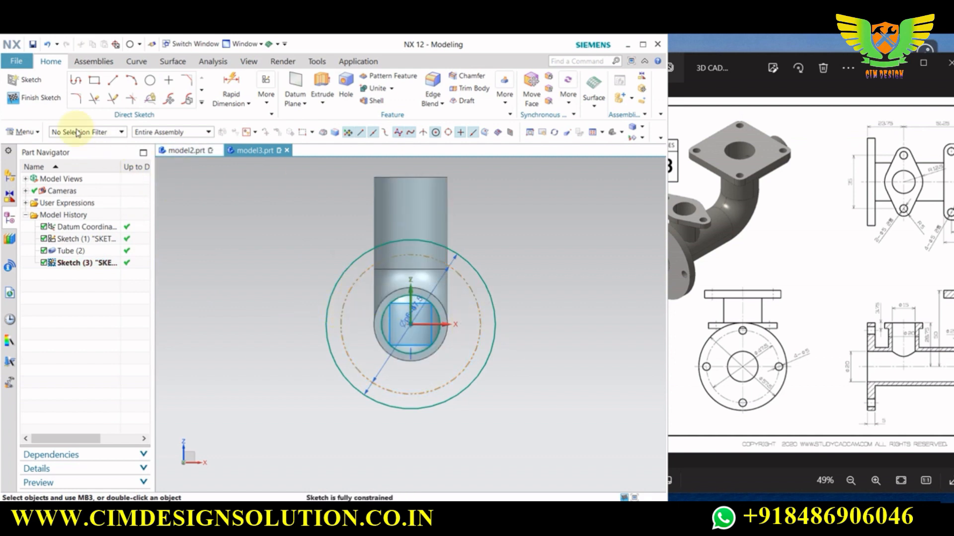
click(35, 97)
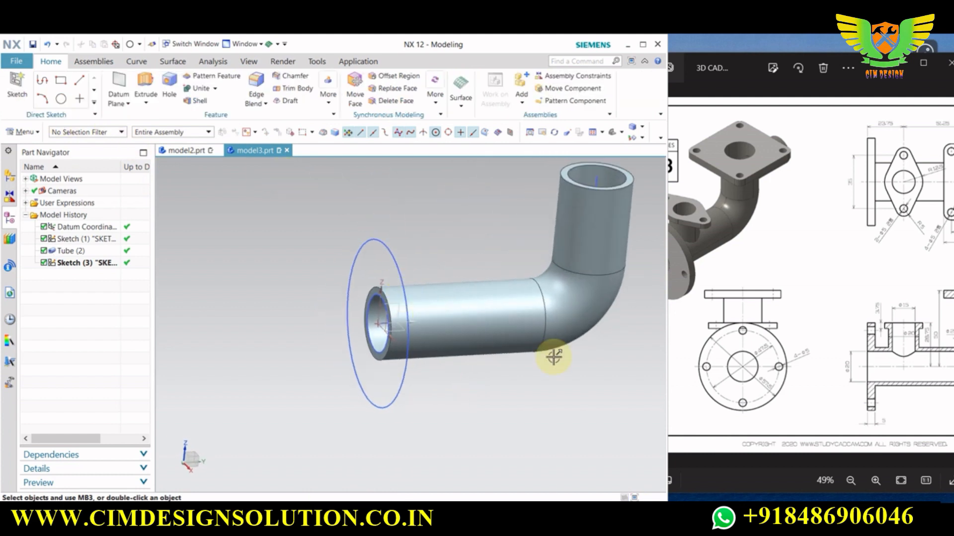
Extrude the ring between the 20 mm and 57.5 mm circles with start 5 mm and end 0 mm, uniting it with the tube
middle_drag(244, 313, 253, 315)
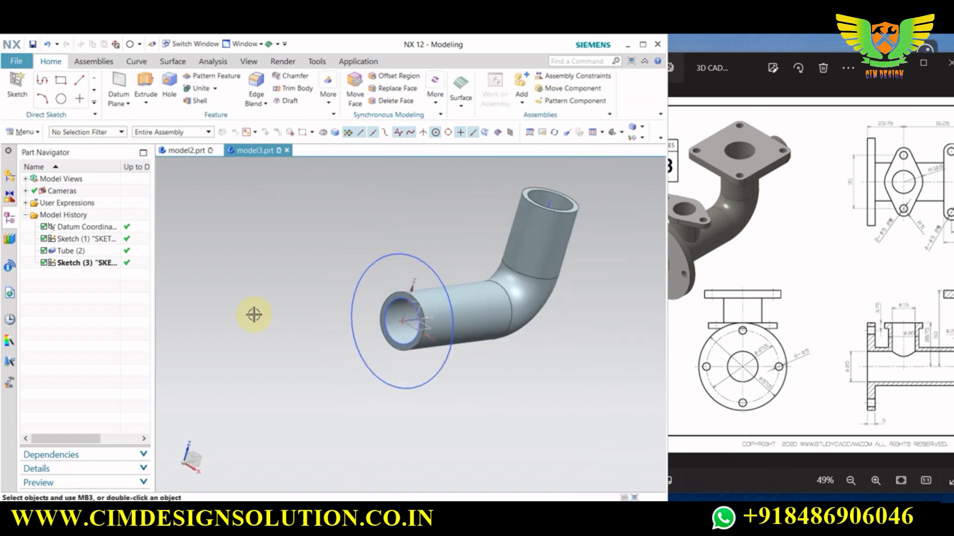
click(145, 83)
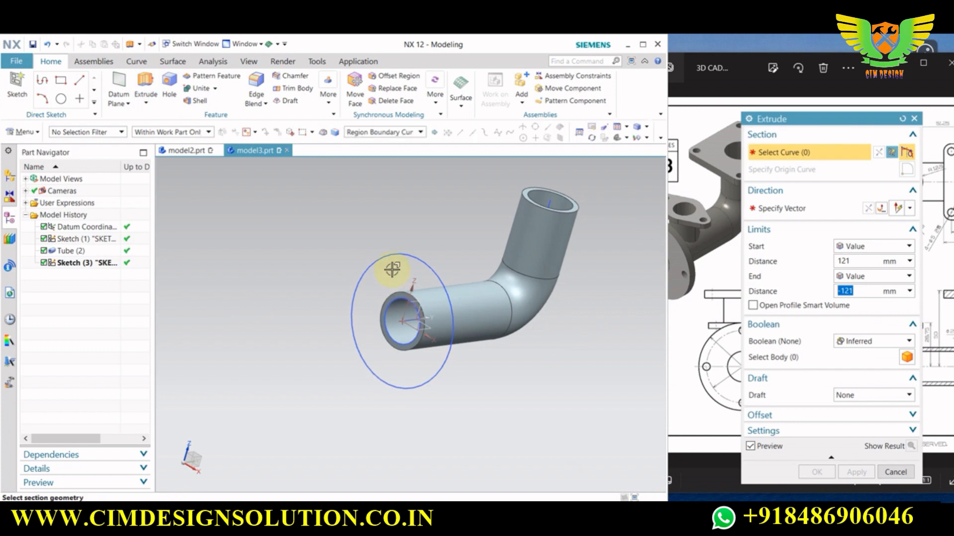
click(392, 269)
middle_drag(448, 393, 429, 393)
scroll(429, 393, down, 3)
drag(597, 327, 469, 341)
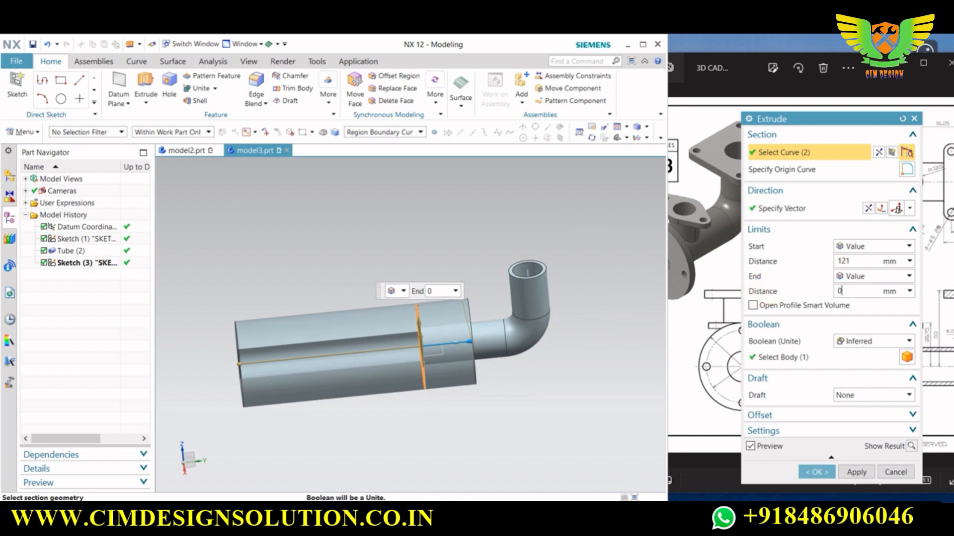
key(Return)
click(843, 261)
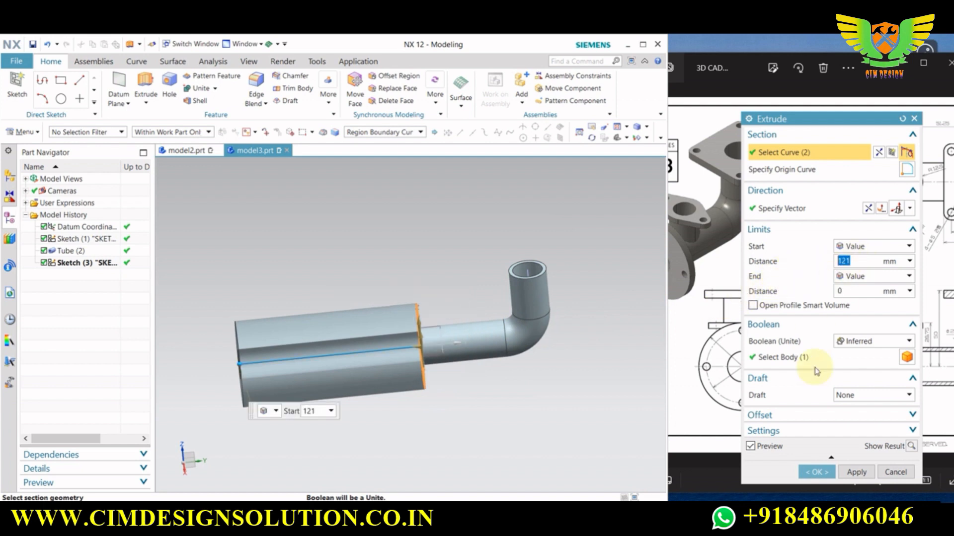
drag(819, 127, 755, 131)
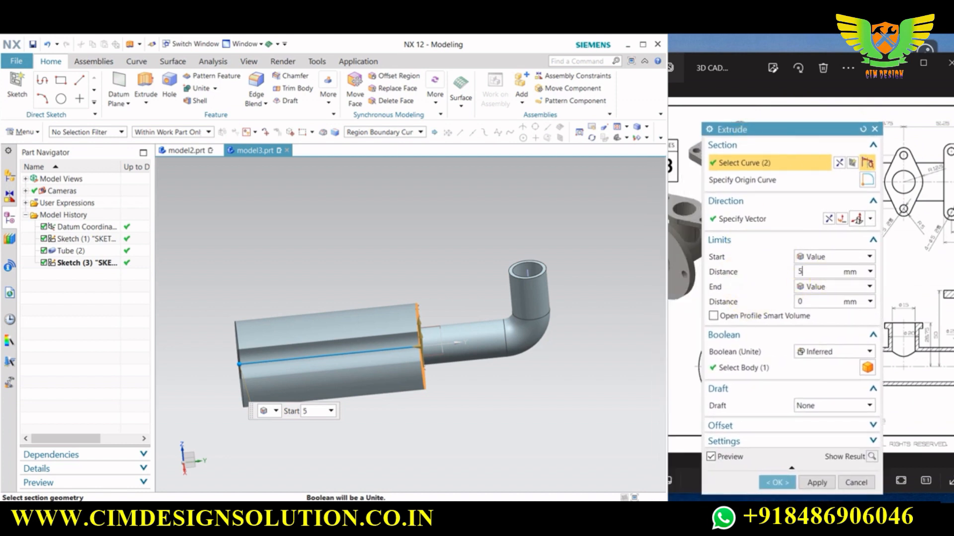
key(Return)
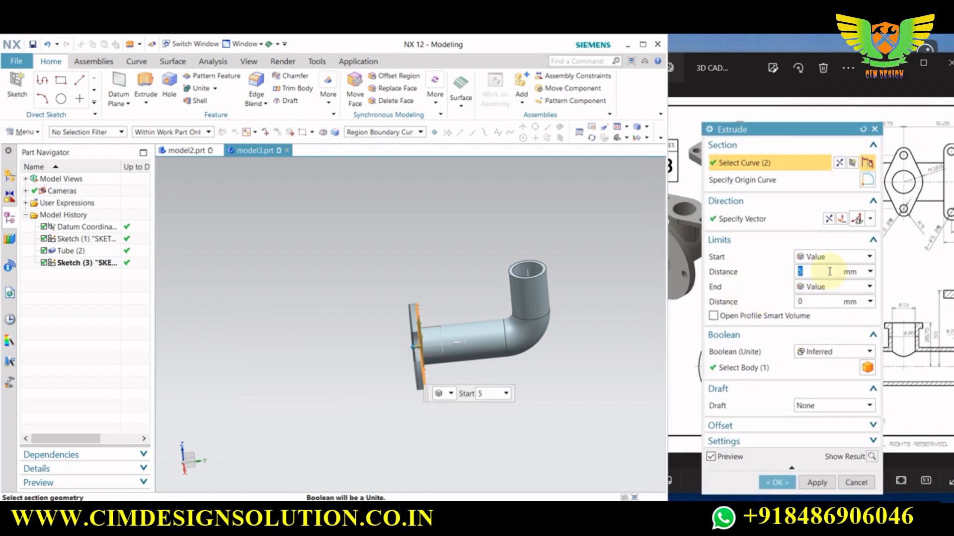
click(835, 354)
click(826, 378)
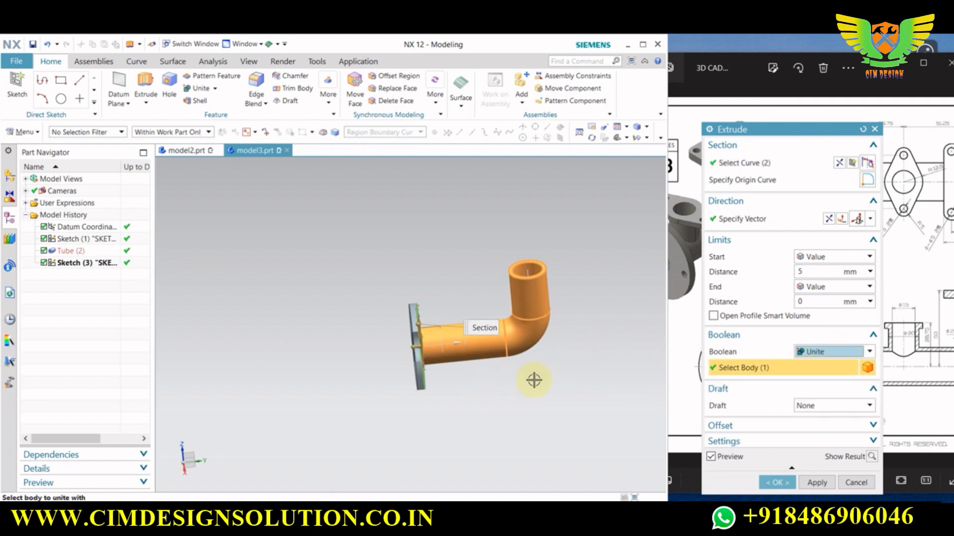
click(777, 482)
Reopen the round flange's extrude for editing
mouse_move(546, 410)
middle_down()
mouse_move(557, 400)
mouse_move(560, 409)
middle_up()
mouse_move(454, 379)
middle_down()
mouse_move(486, 404)
mouse_move(405, 358)
middle_up()
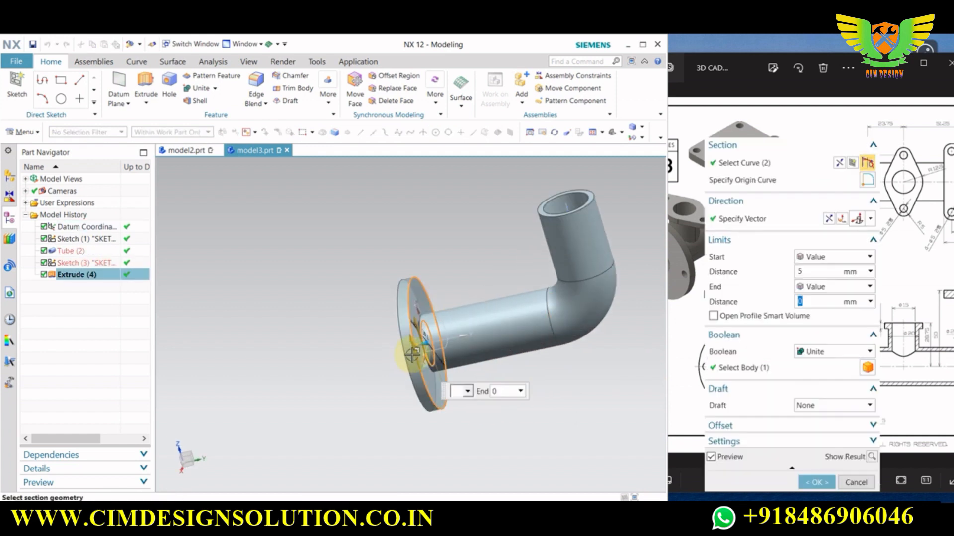
double_click(405, 358)
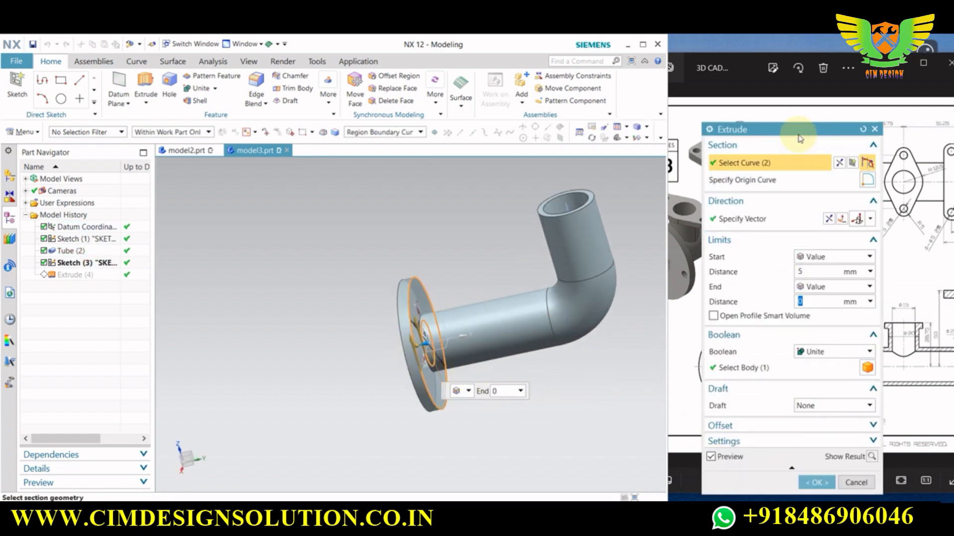
drag(782, 131, 642, 148)
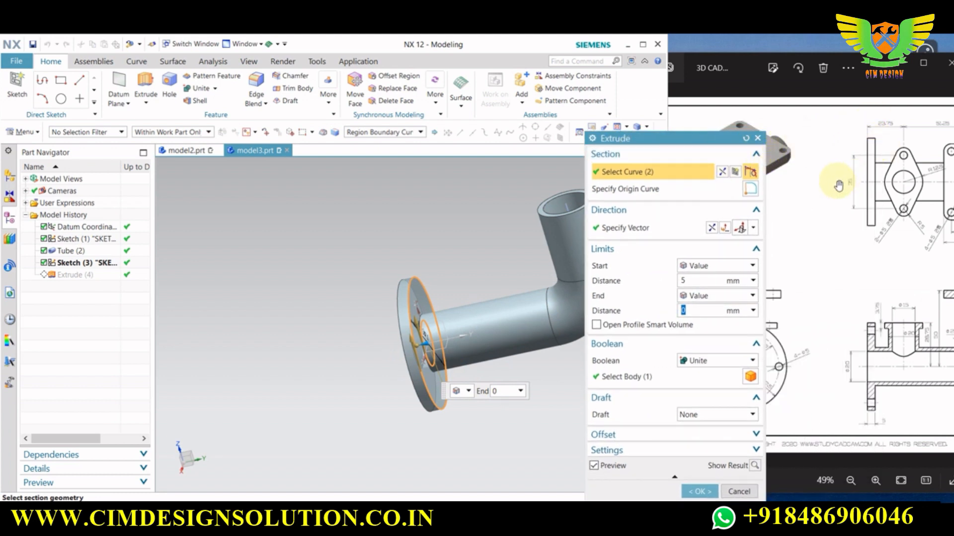
Try flange extrude limits of start 0 mm and end 5 mm, and pull the limits to -22 mm and -4 mm
click(720, 173)
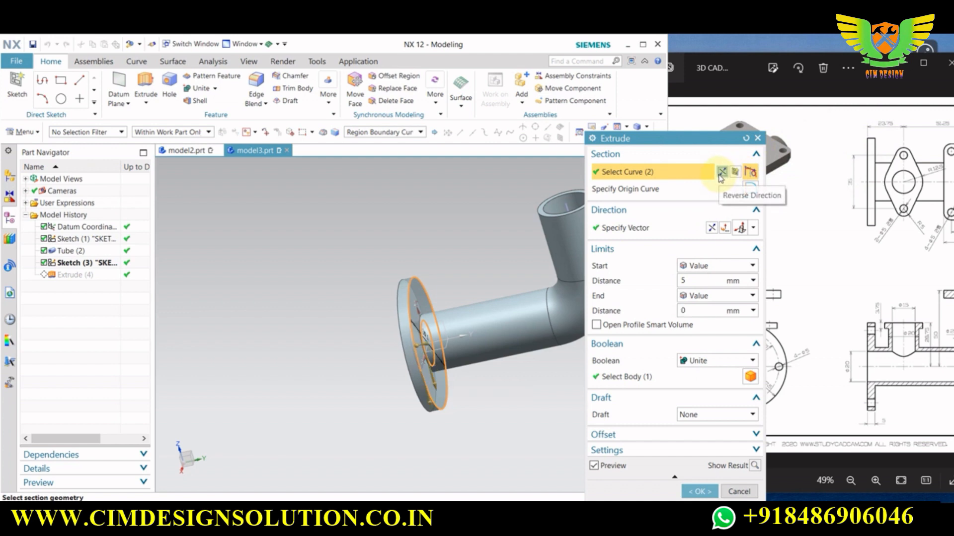
click(694, 311)
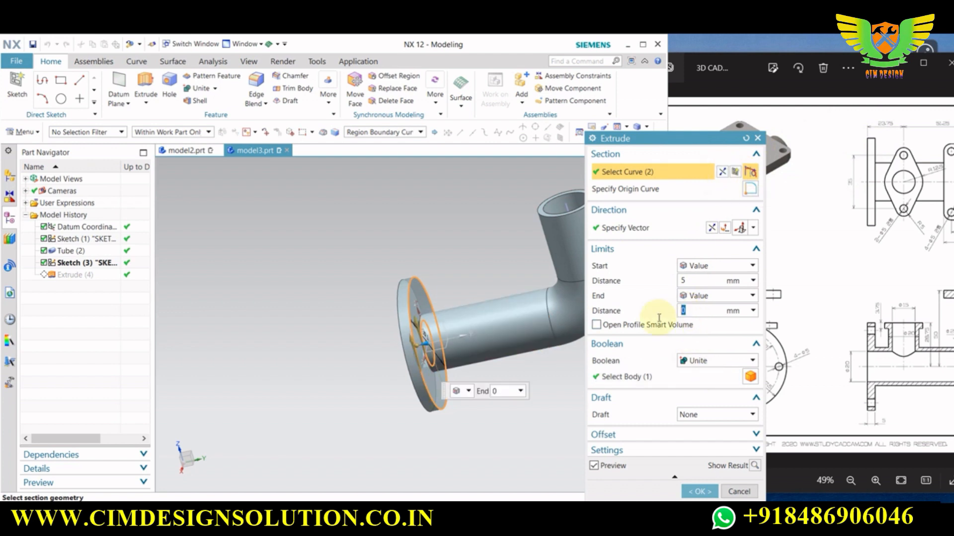
key(Return)
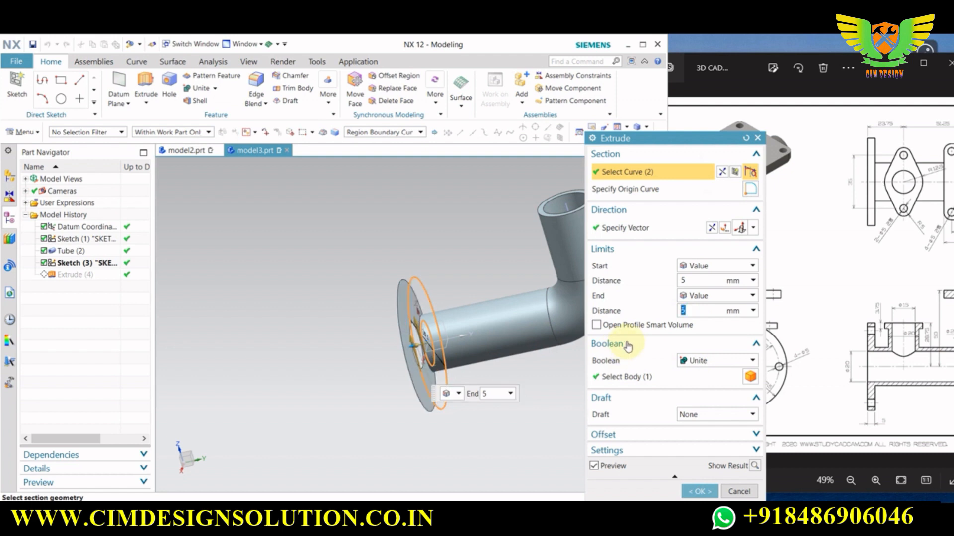
click(672, 279)
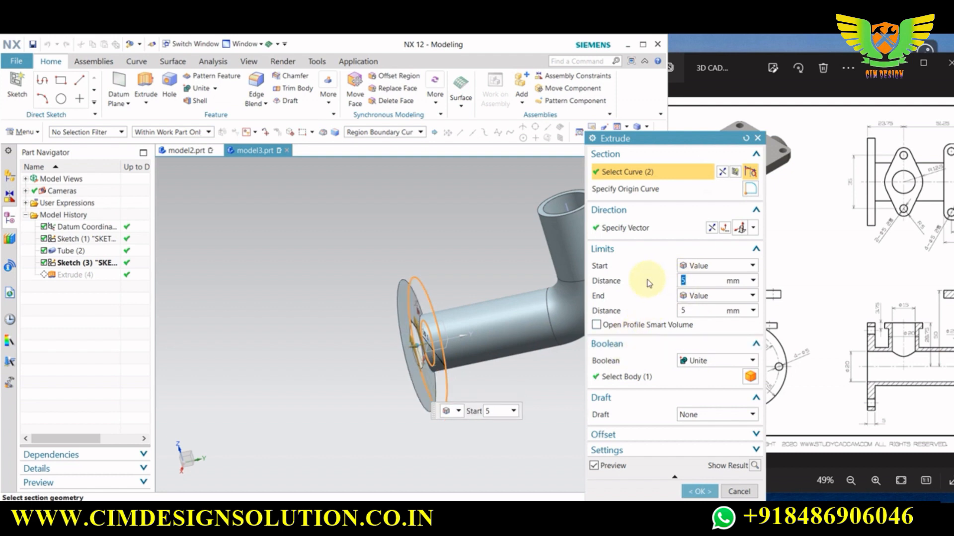
key(Return)
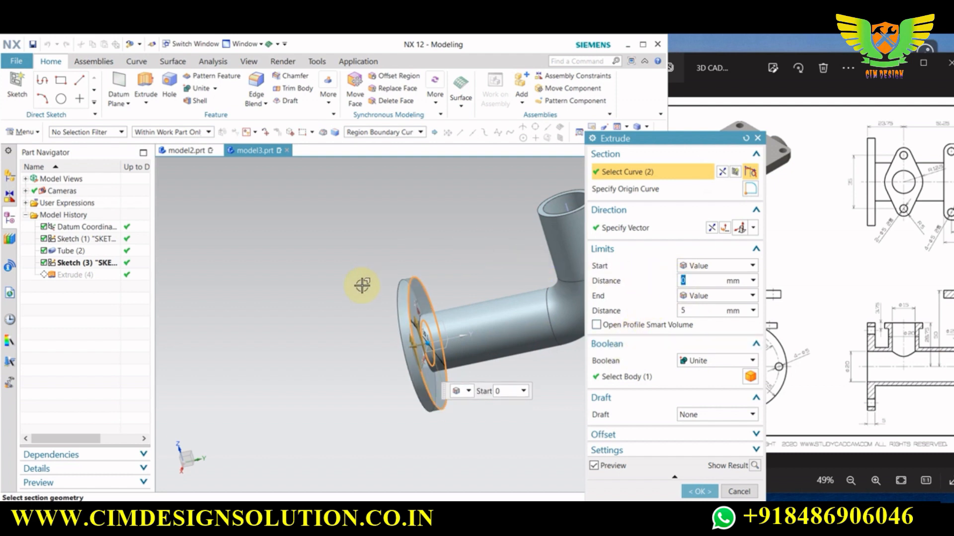
middle_drag(361, 285, 398, 304)
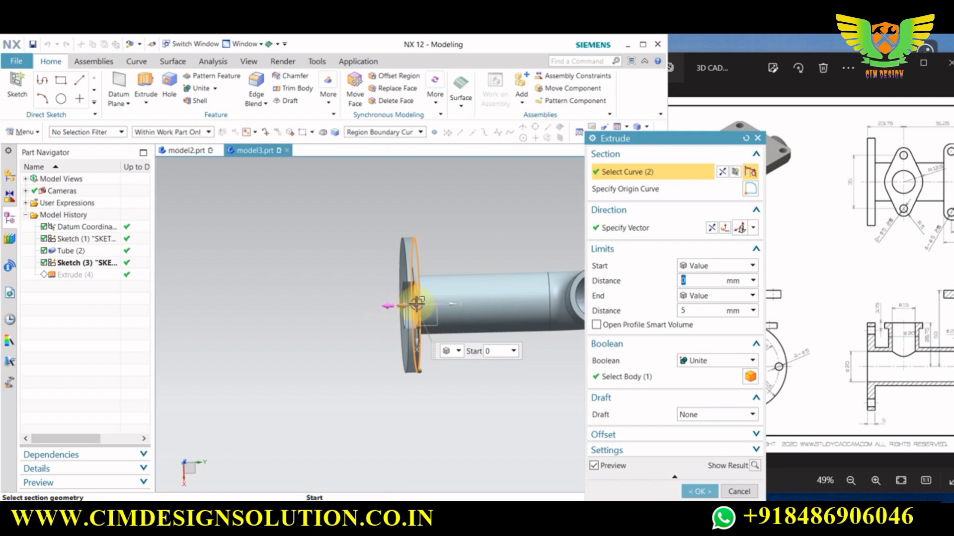
mouse_move(416, 303)
mouse_down()
mouse_move(457, 298)
mouse_move(405, 296)
mouse_move(405, 305)
mouse_move(419, 305)
mouse_up()
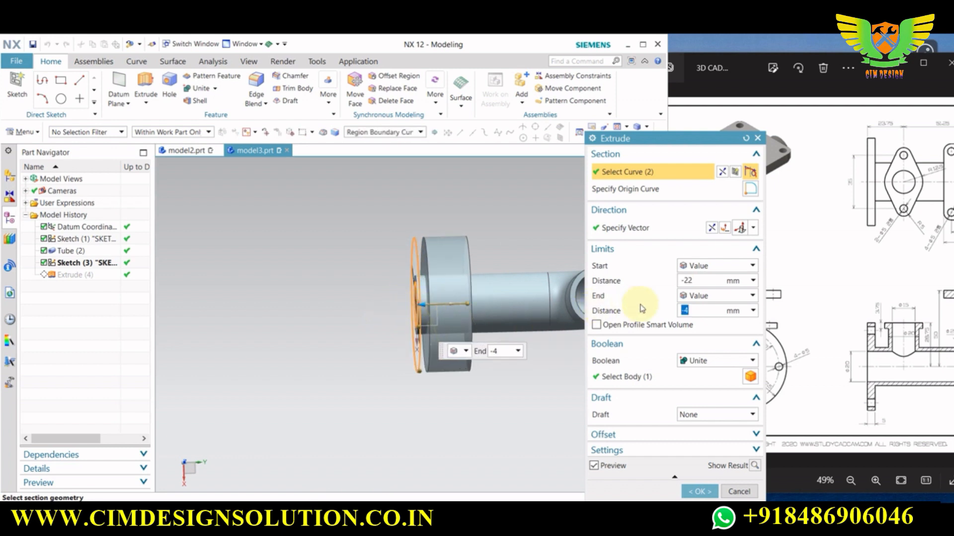
Set the flange extrude's end distance to 0 mm and its start distance to -5 mm, and accept the edit
double_click(691, 309)
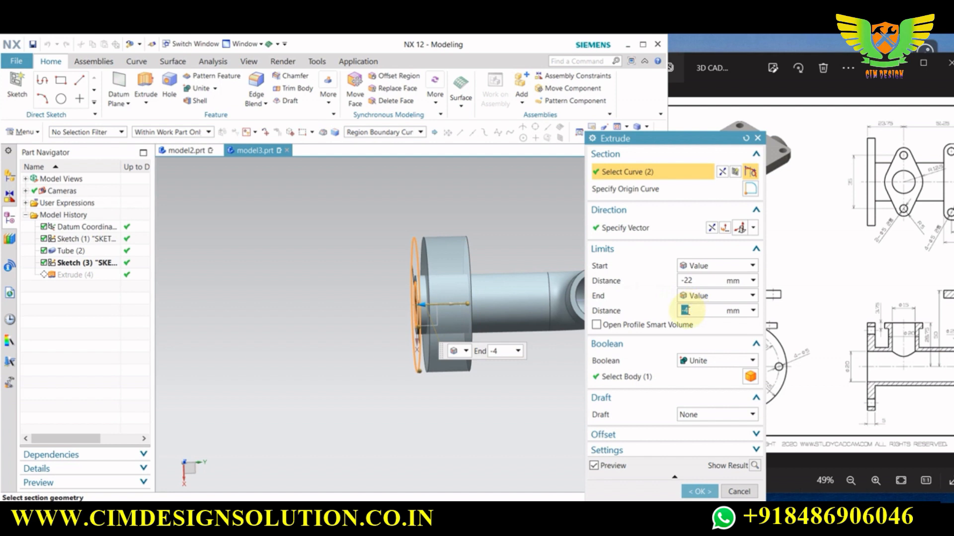
key(Return)
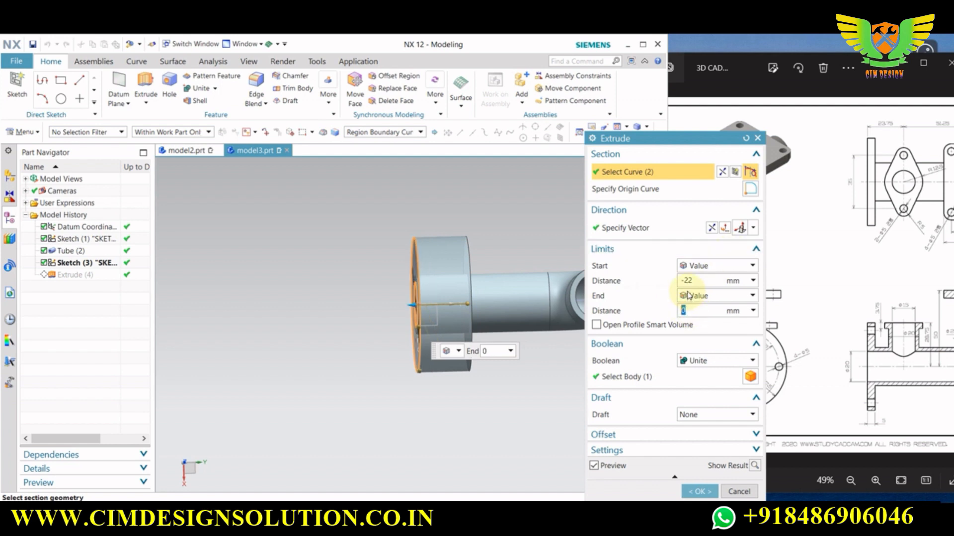
double_click(698, 280)
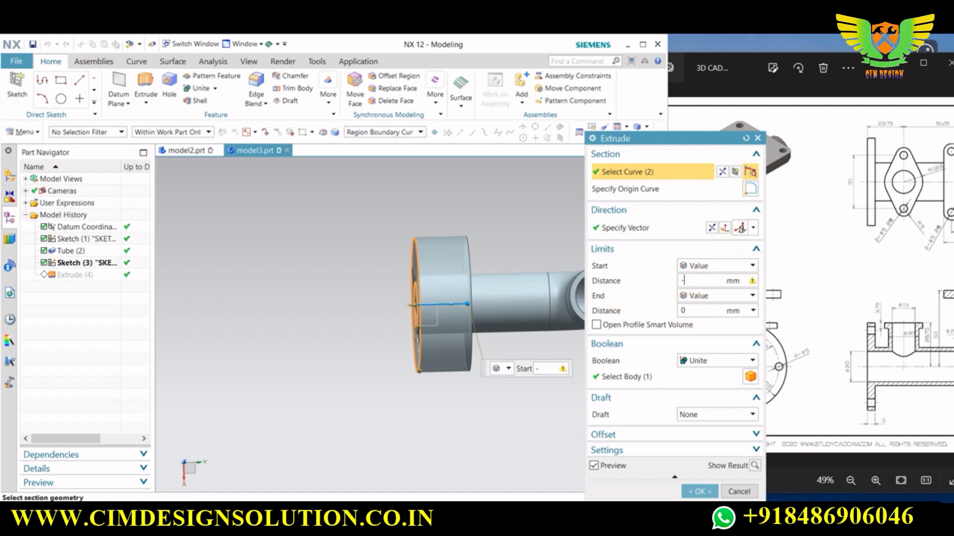
text(-5)
key(Return)
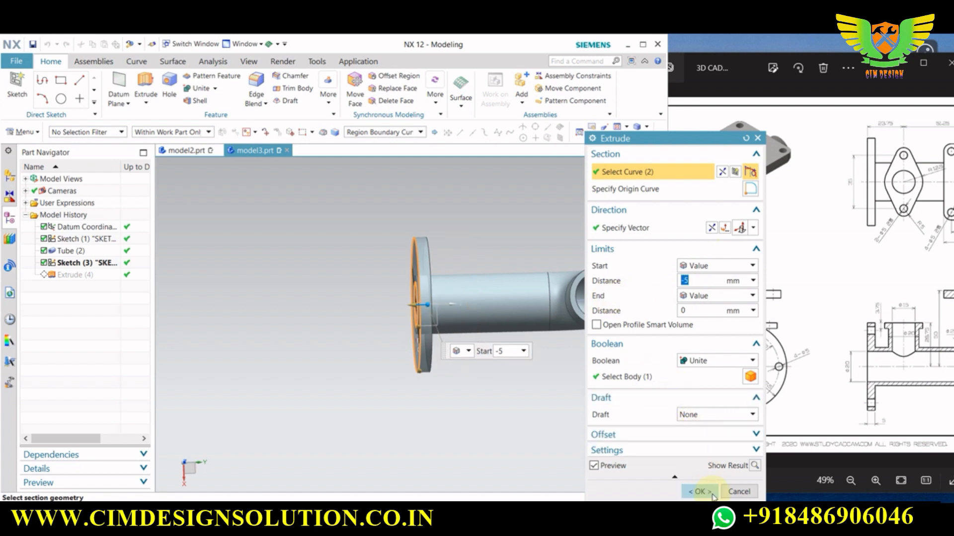
click(699, 492)
Create a sketch on the outer face of the round flange
mouse_move(499, 441)
middle_down()
mouse_move(517, 453)
mouse_move(502, 450)
middle_up()
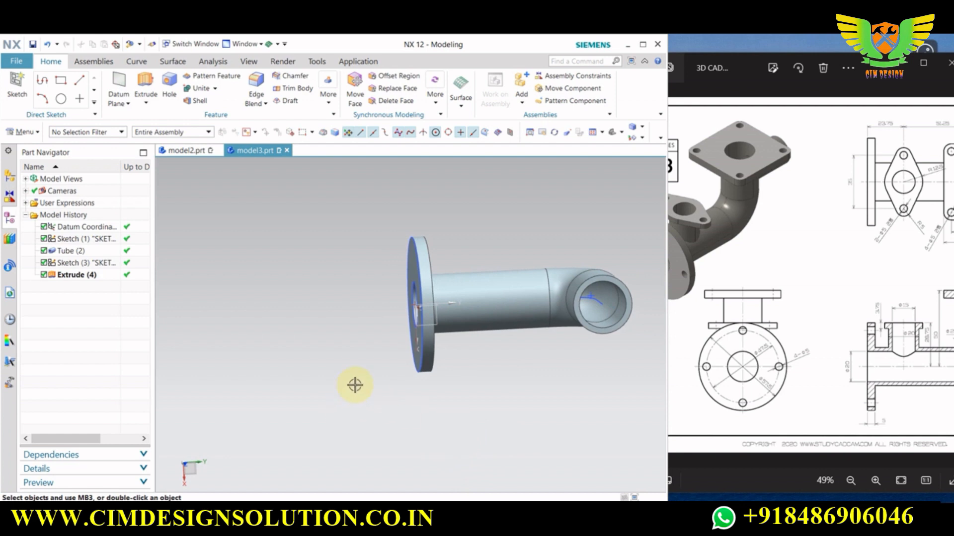
middle_drag(360, 369, 394, 342)
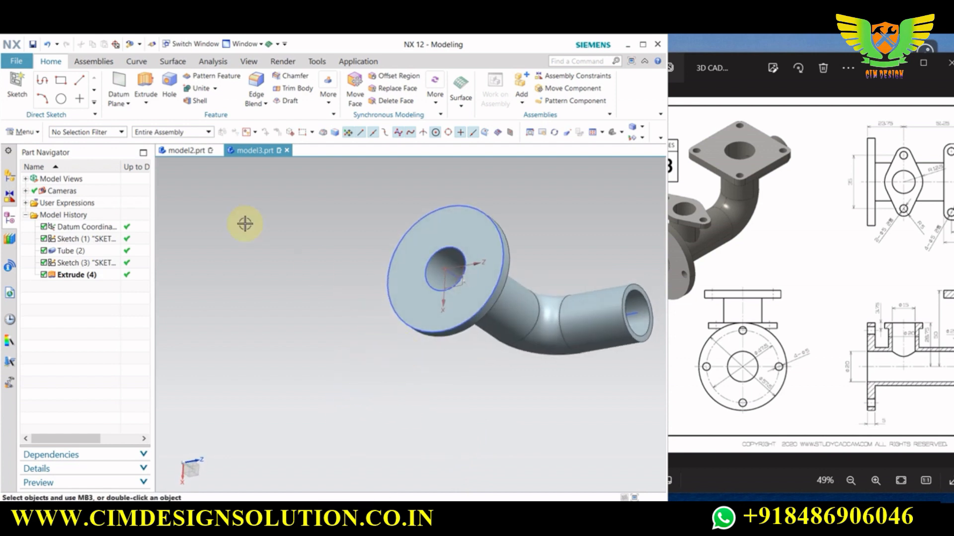
click(11, 92)
click(427, 229)
click(698, 279)
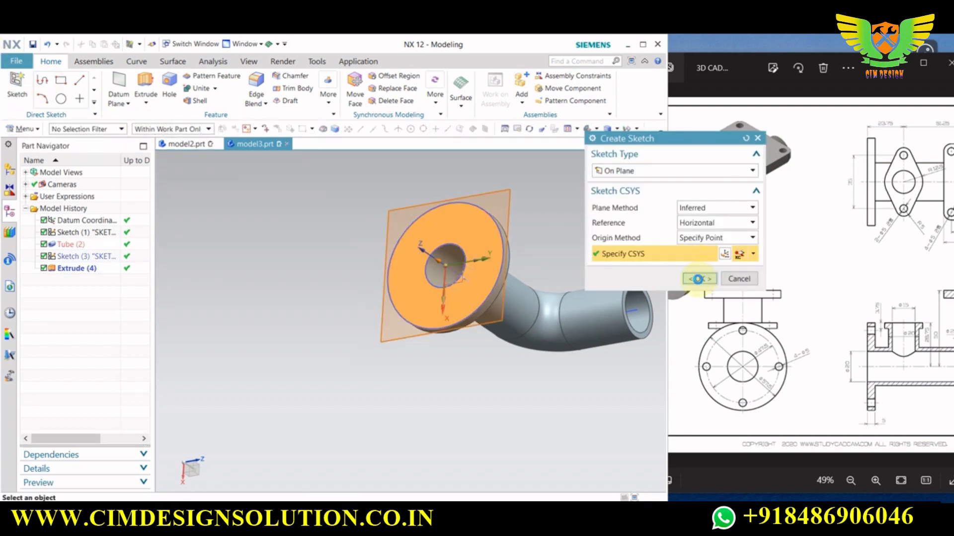
Sketch a 47.5 mm diameter bolt circle centred on the round flange's bore and finish the sketch
click(150, 81)
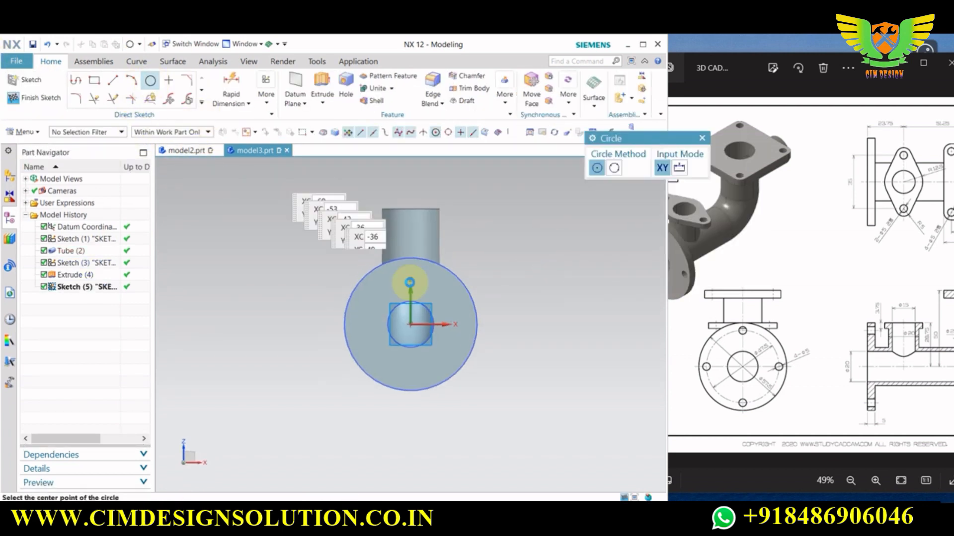
click(410, 324)
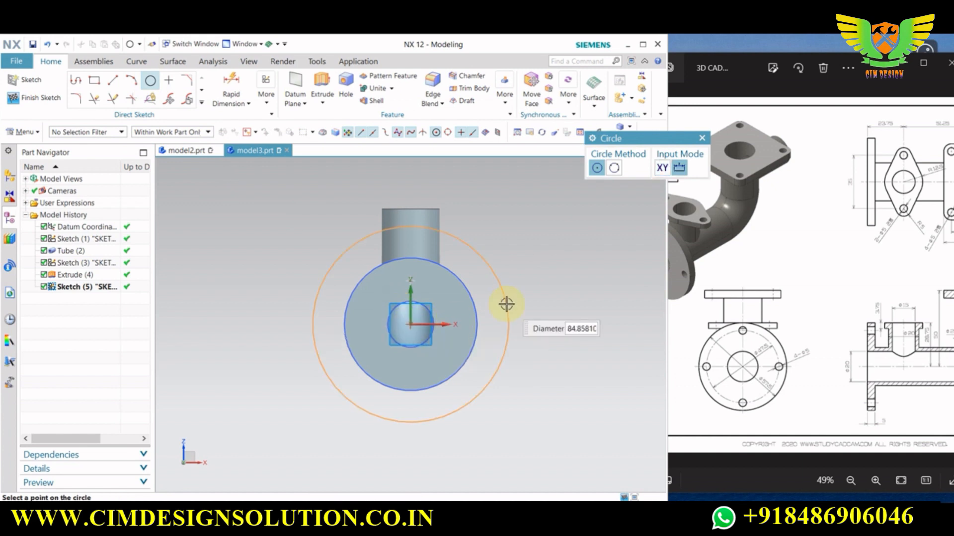
text(47.5)
key(Return)
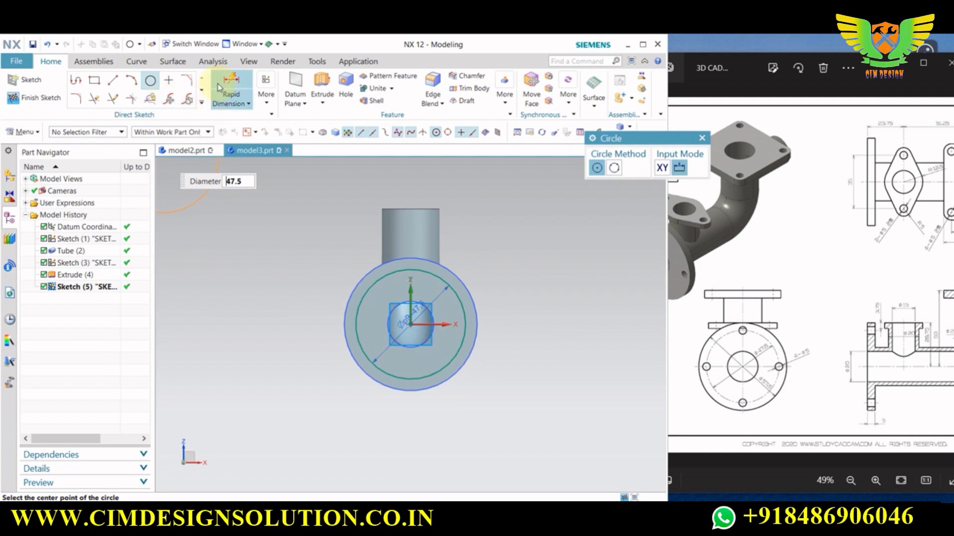
click(40, 97)
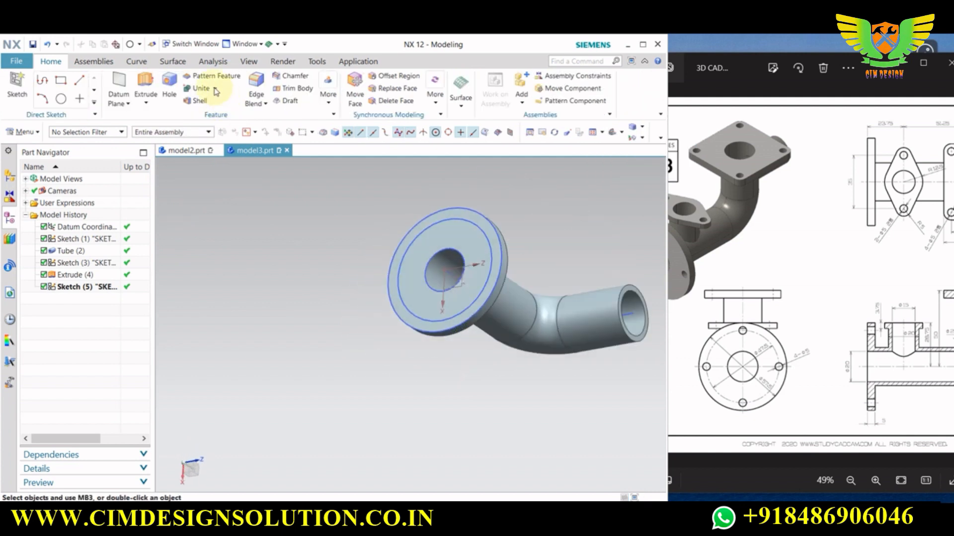
Cut a simple hole 5 mm in diameter and 5 mm deep through the round flange at the bolt circle's upper quadrant point
click(169, 87)
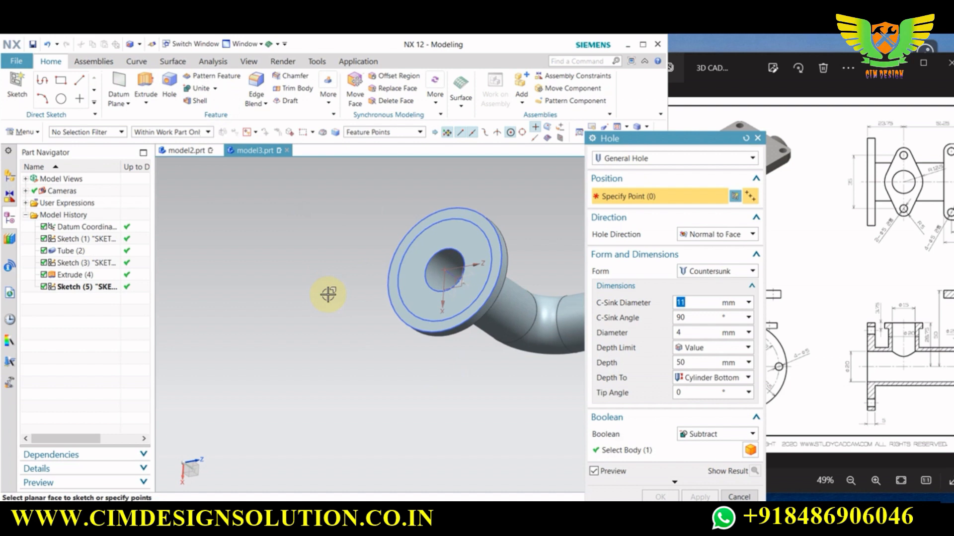
mouse_move(400, 296)
middle_down()
mouse_move(473, 296)
mouse_move(497, 276)
middle_up()
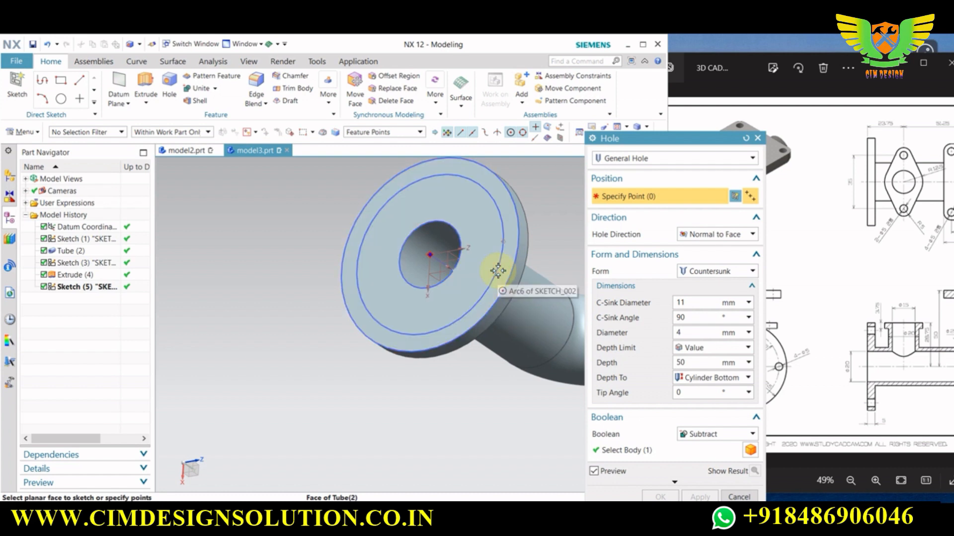
click(435, 174)
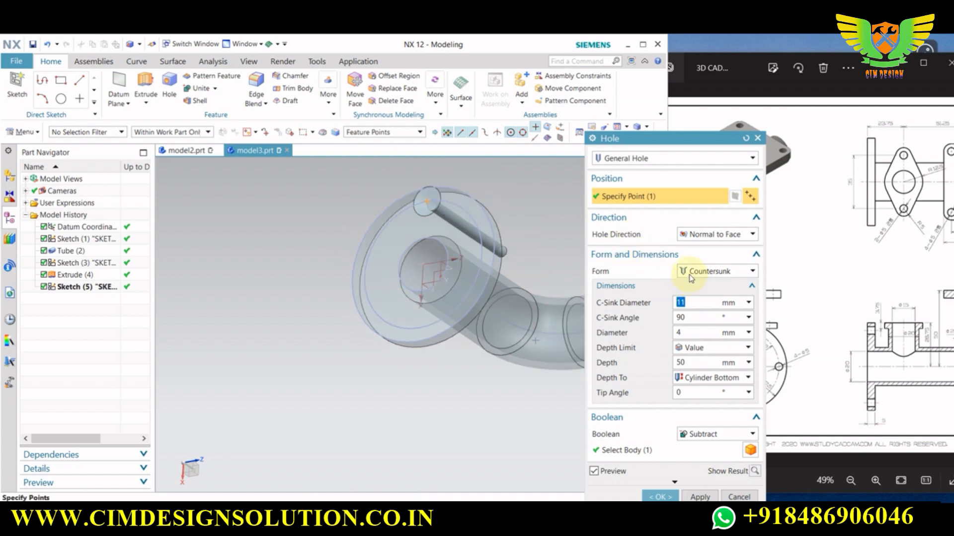
click(691, 272)
click(699, 318)
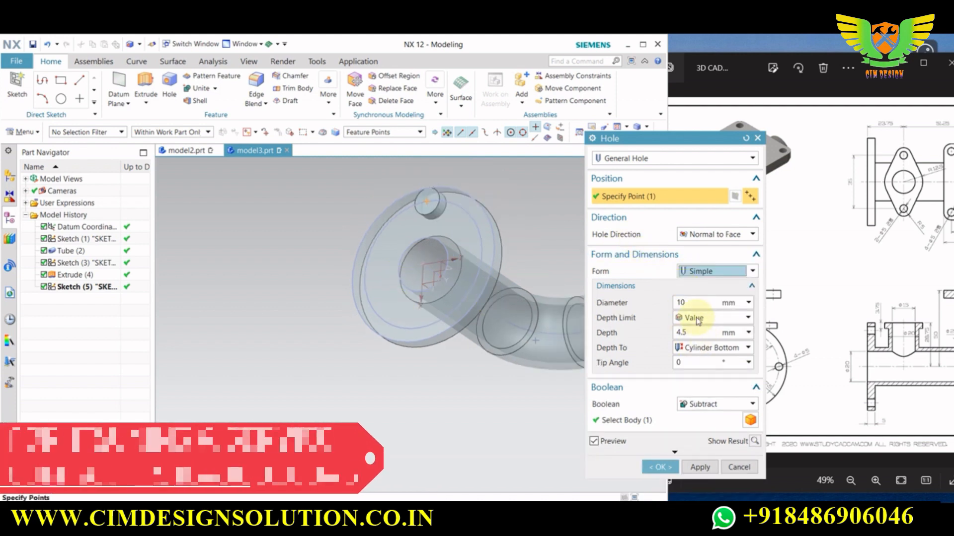
click(672, 303)
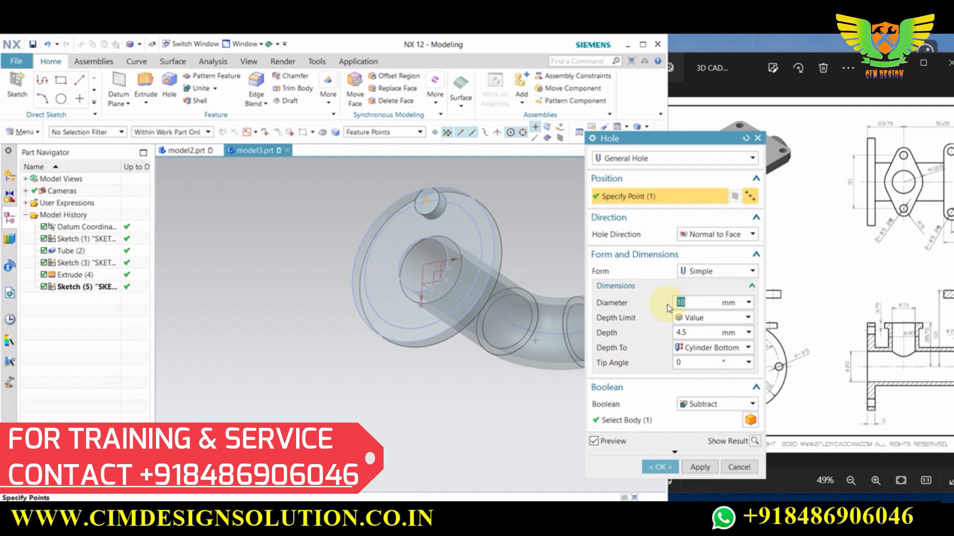
text(5)
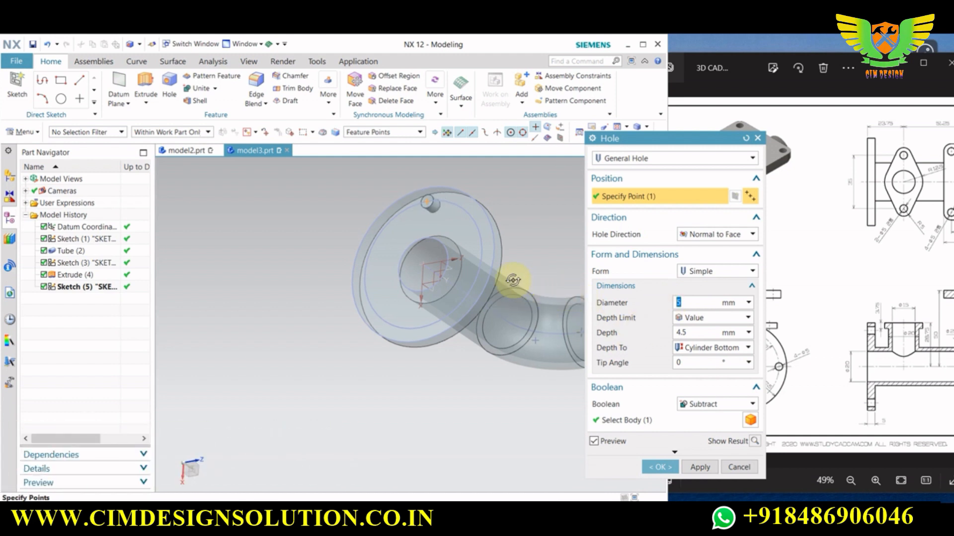
middle_drag(511, 277, 489, 285)
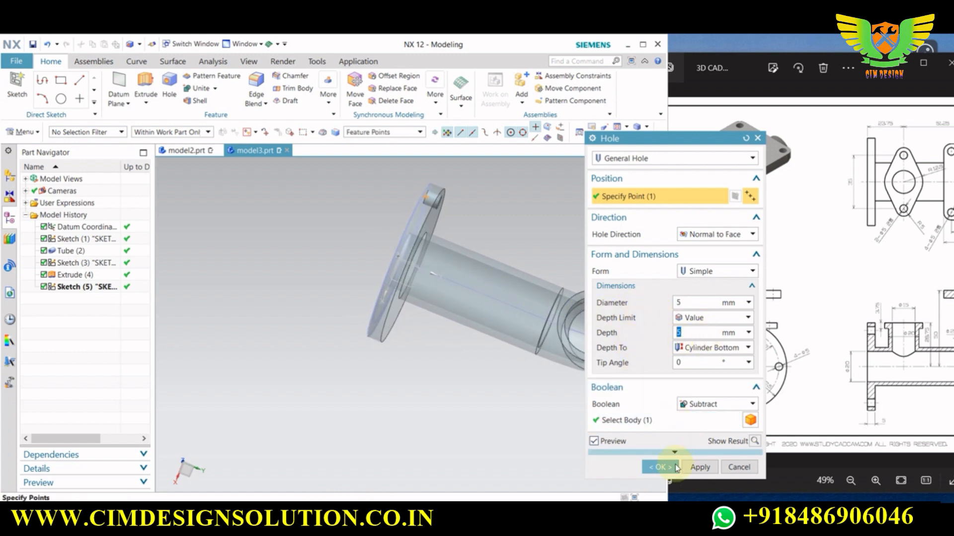
click(660, 468)
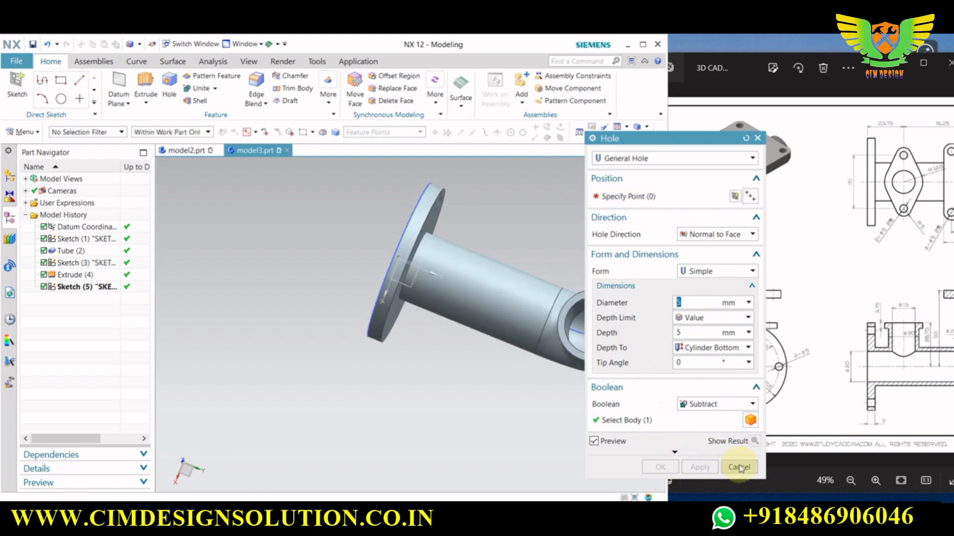
Set up a circular pattern of the simple hole, rotating about an axis normal to the flange through the flange's centre
middle_drag(498, 362, 511, 332)
scroll(487, 261, up, 3)
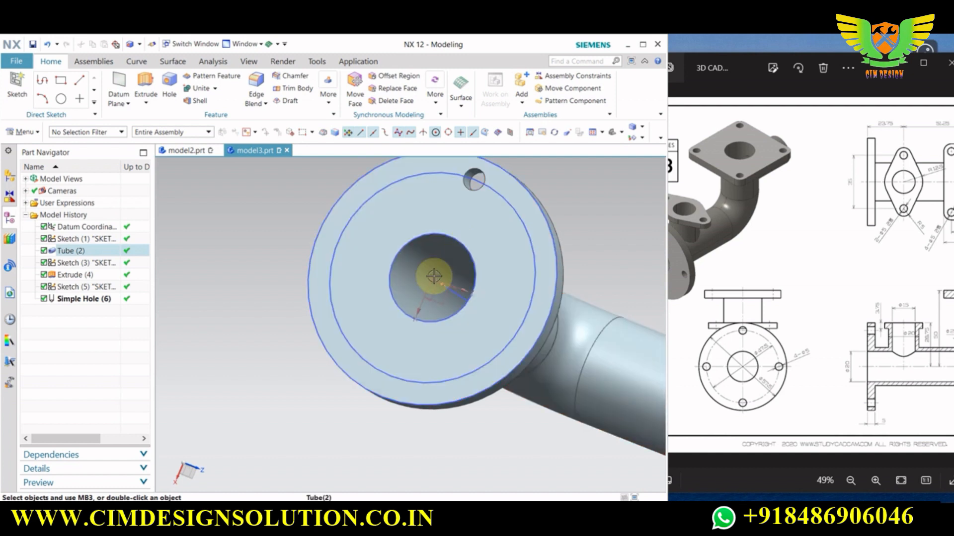
click(84, 299)
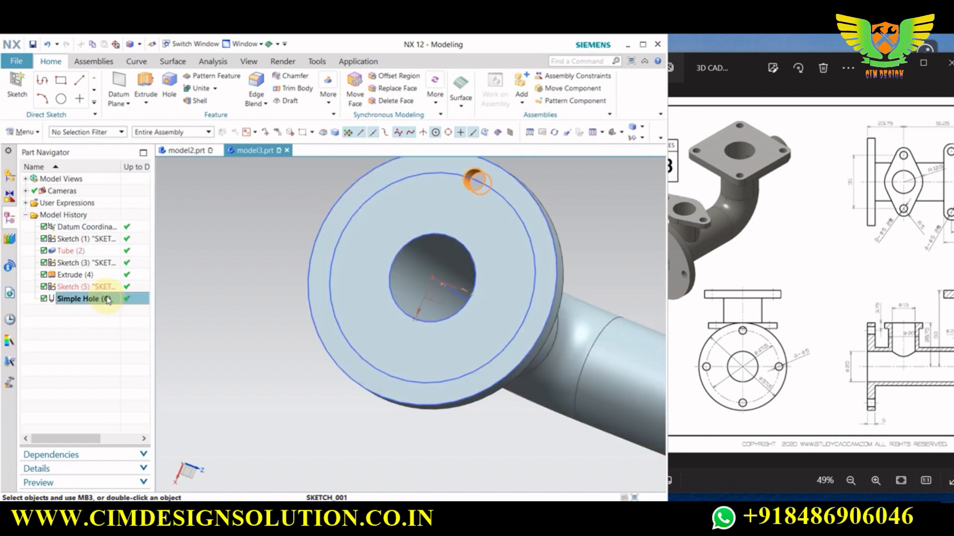
click(214, 75)
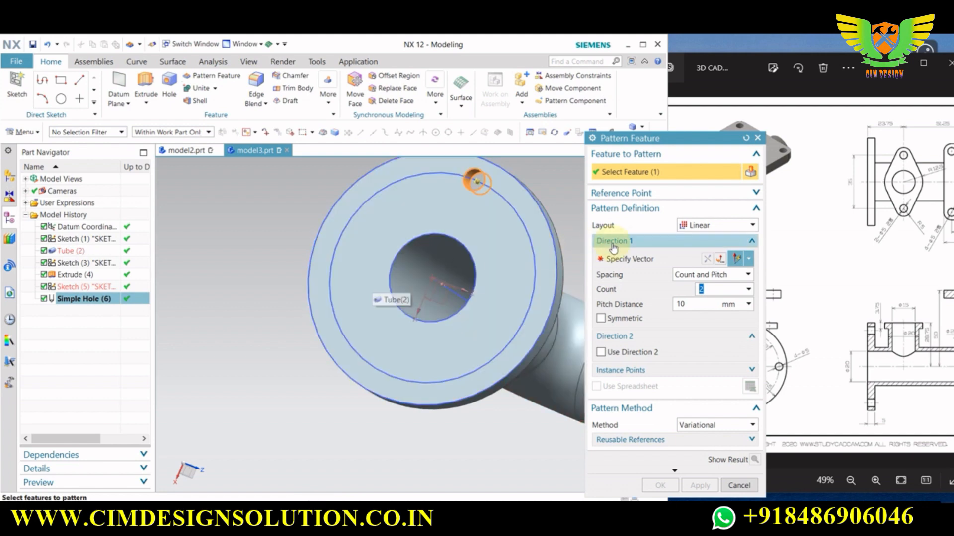
click(717, 225)
click(693, 249)
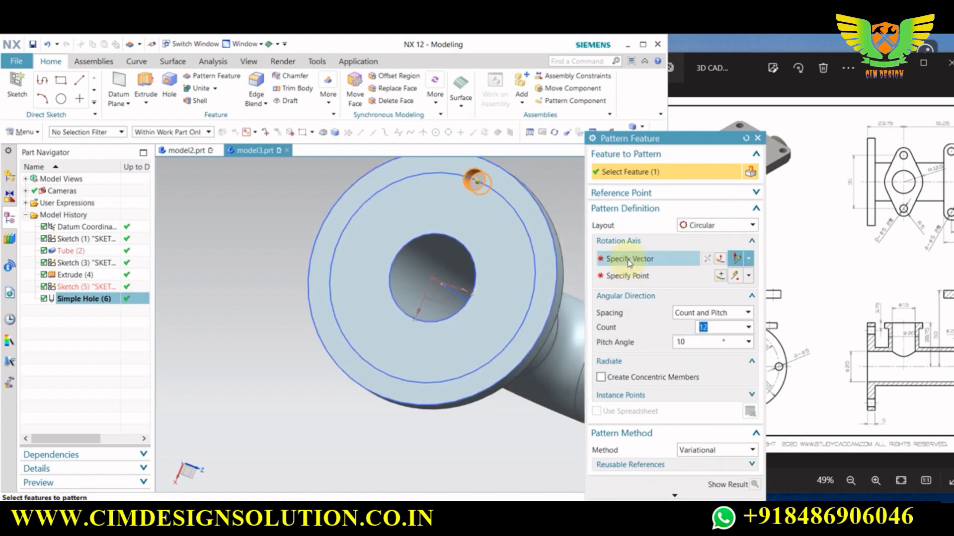
middle_drag(395, 317, 452, 407)
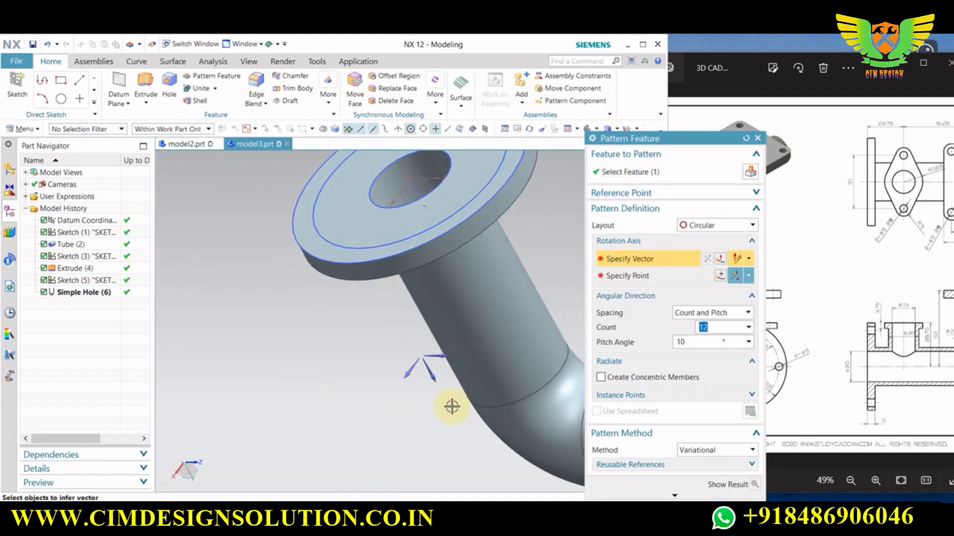
click(435, 372)
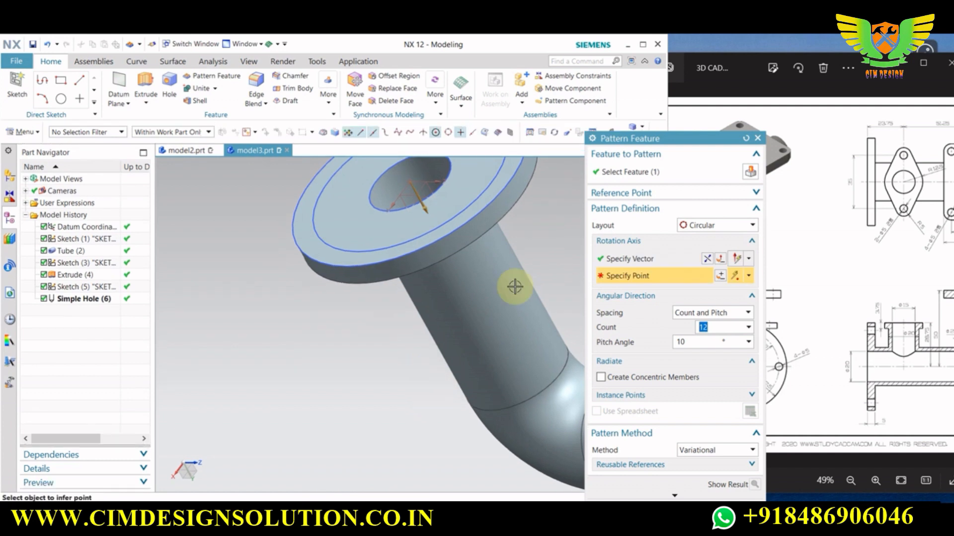
click(413, 248)
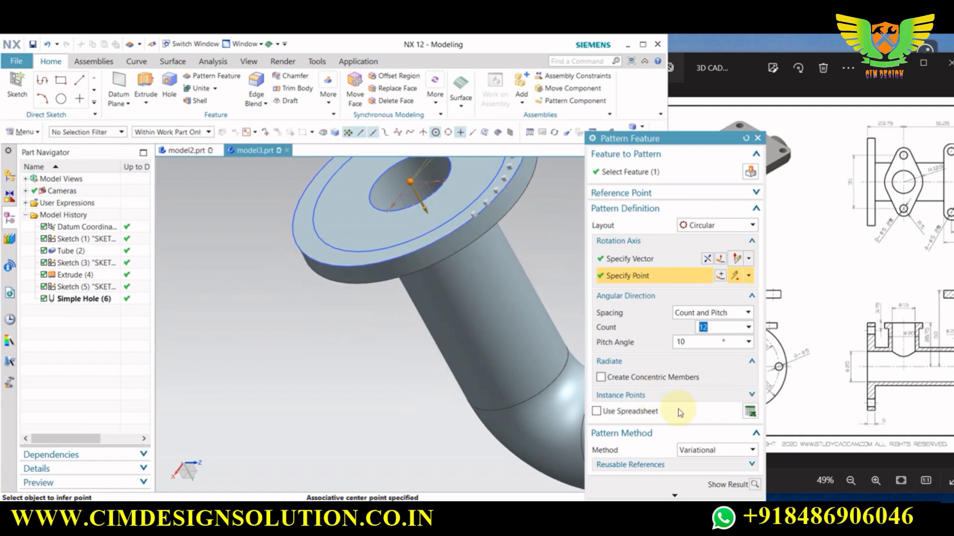
Set the hole pattern to Count and Span spacing with four holes over 360°, and create it
click(724, 314)
click(708, 332)
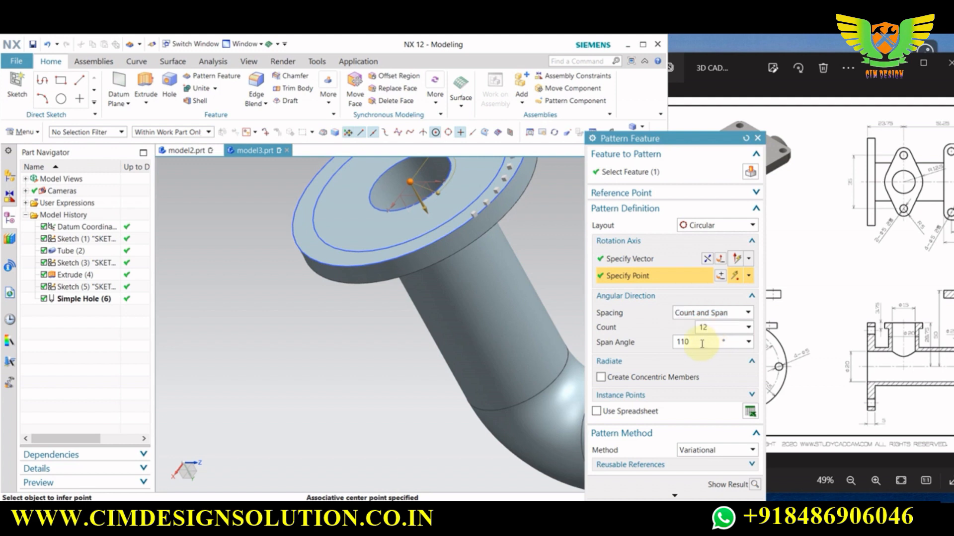
double_click(702, 342)
text(360)
key(Return)
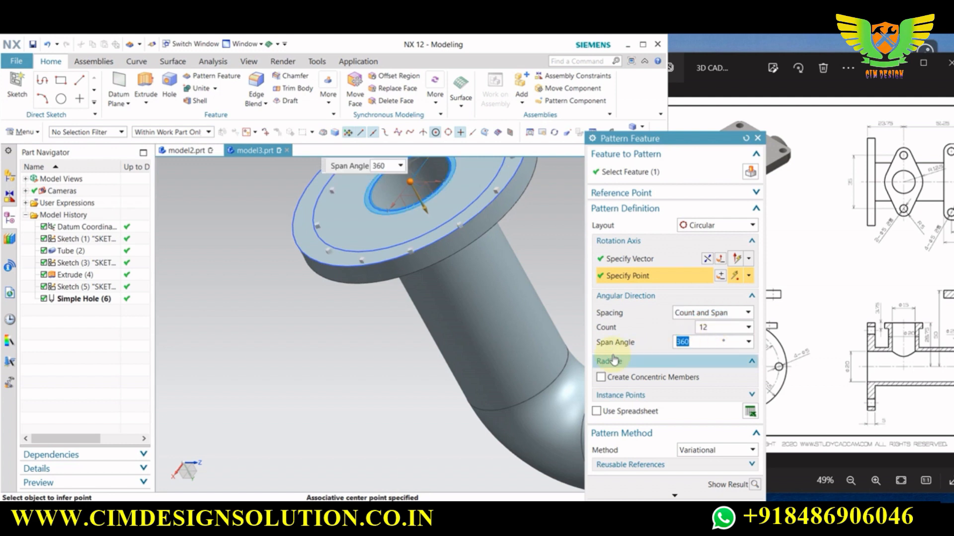
drag(695, 329, 654, 330)
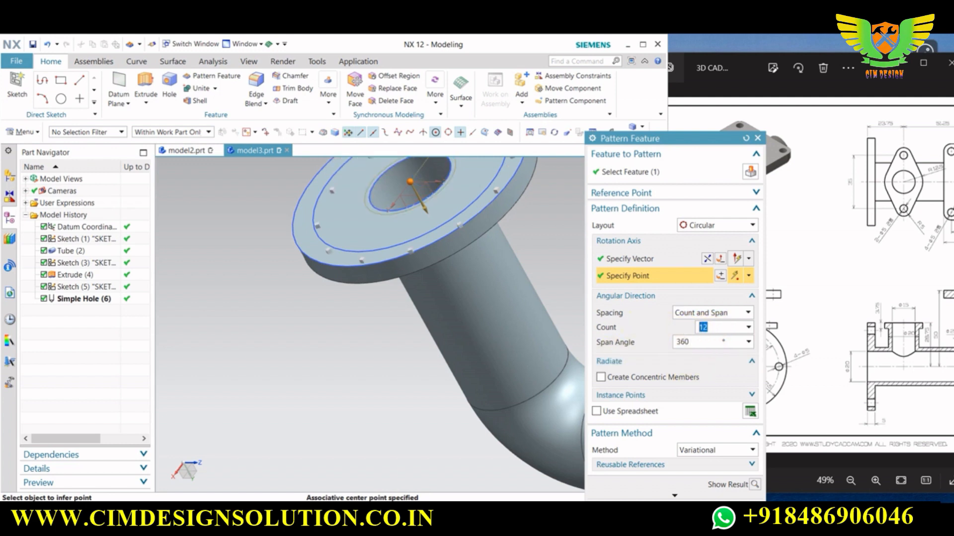
middle_click(343, 332)
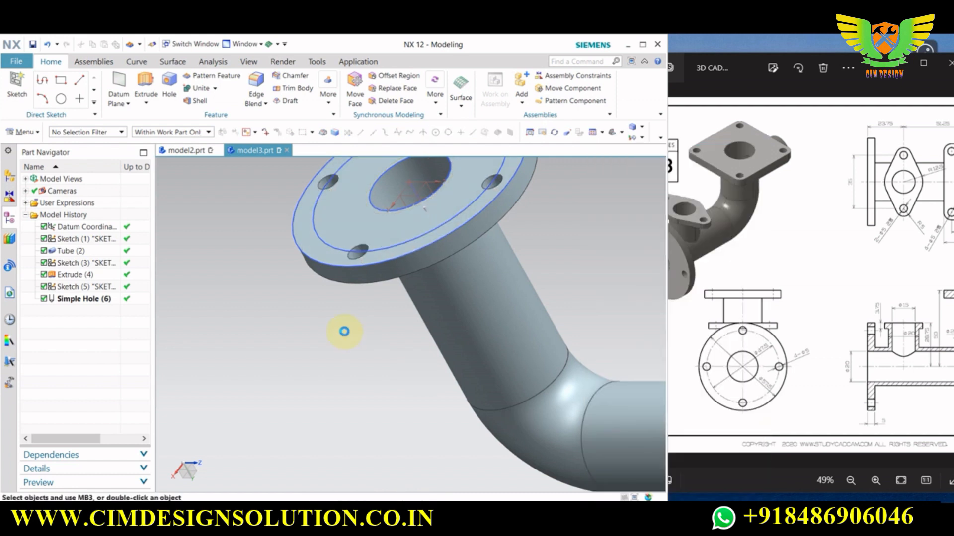
Hide the bolt circle sketch and the round flange's profile sketch
right_click(397, 251)
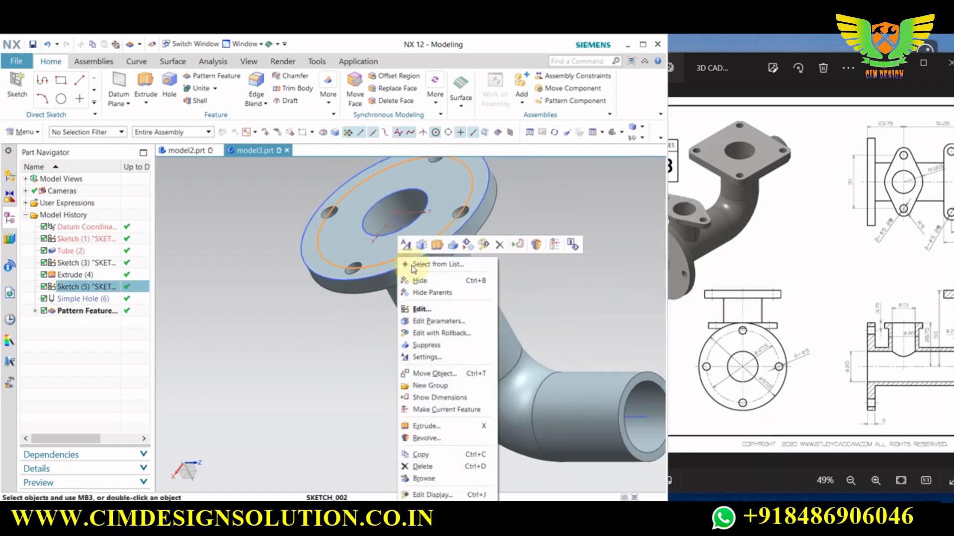
click(416, 271)
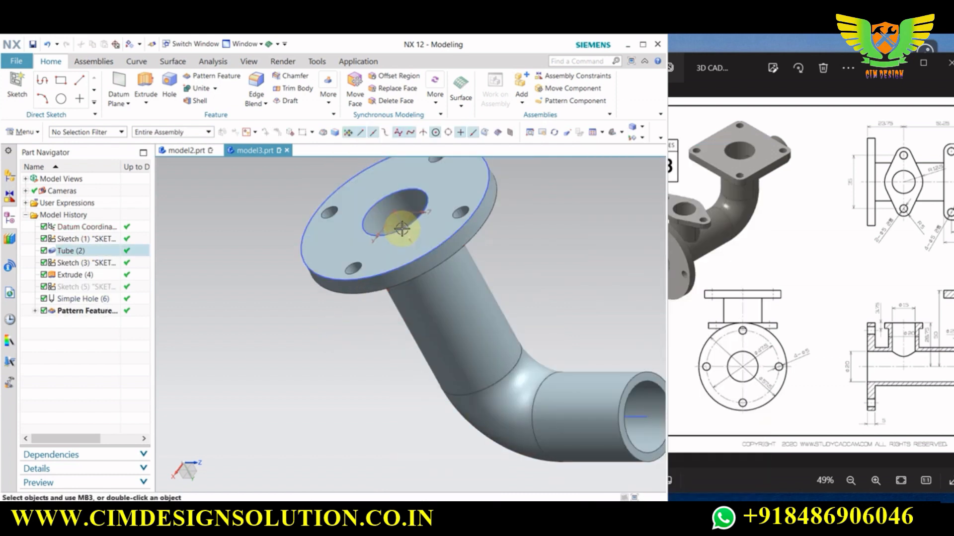
right_click(364, 223)
click(387, 247)
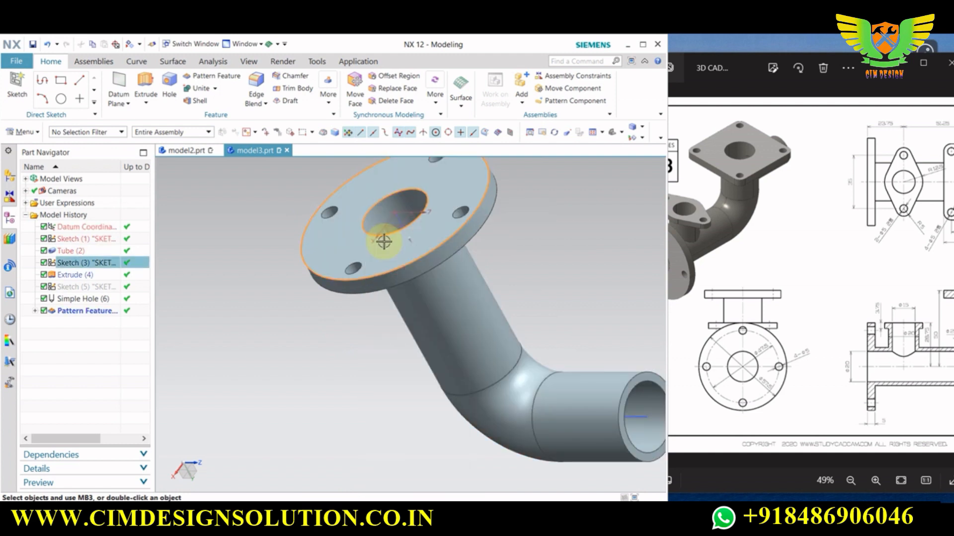
Create a sketch on the annular face at the tube's open end, opposite the round flange
scroll(358, 288, down, 3)
middle_drag(491, 346, 512, 366)
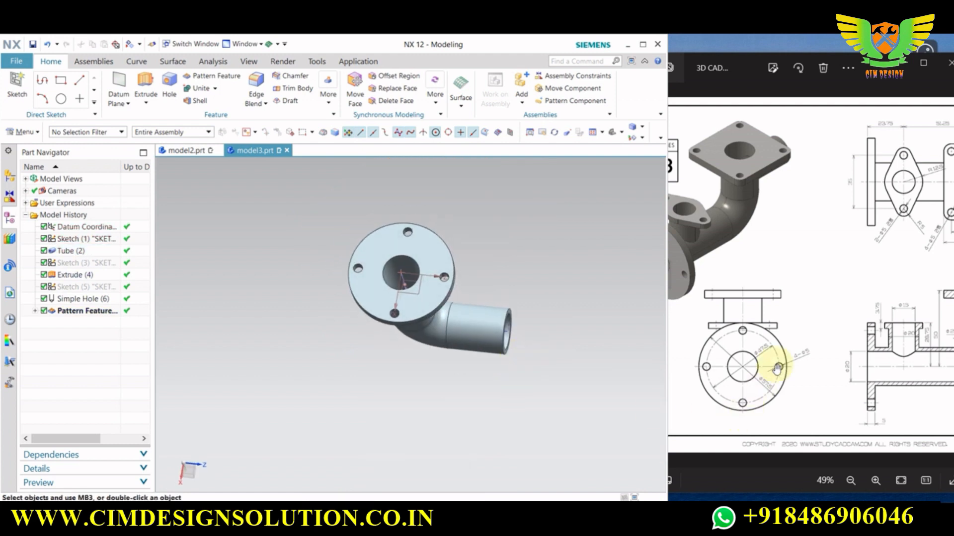
mouse_move(756, 352)
mouse_down()
mouse_move(771, 313)
mouse_move(721, 333)
mouse_move(822, 330)
mouse_move(684, 383)
mouse_up()
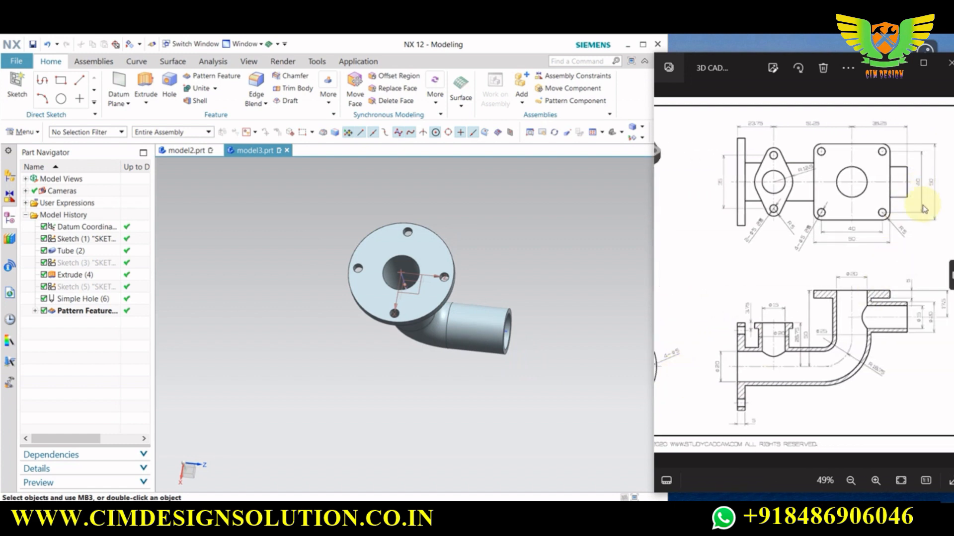
middle_drag(511, 347, 466, 311)
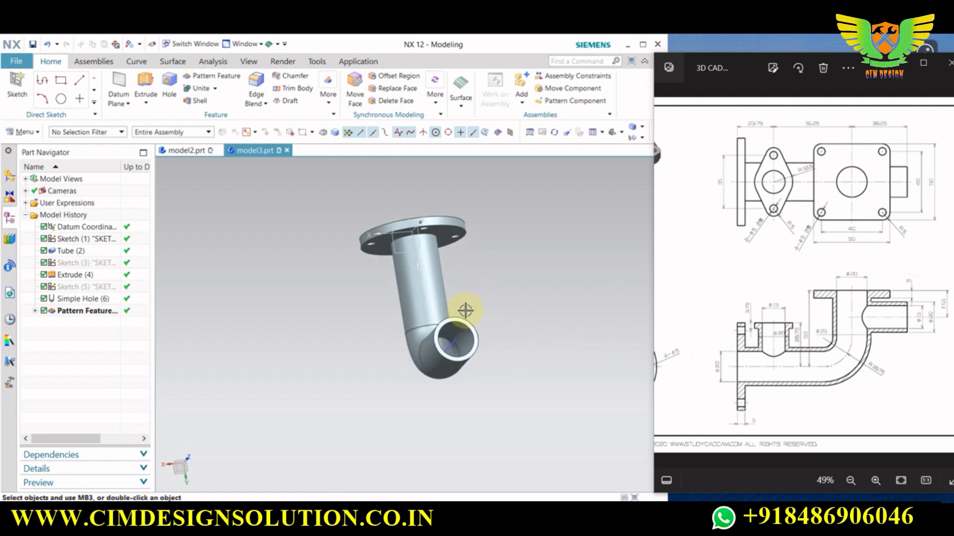
click(14, 85)
scroll(497, 347, up, 3)
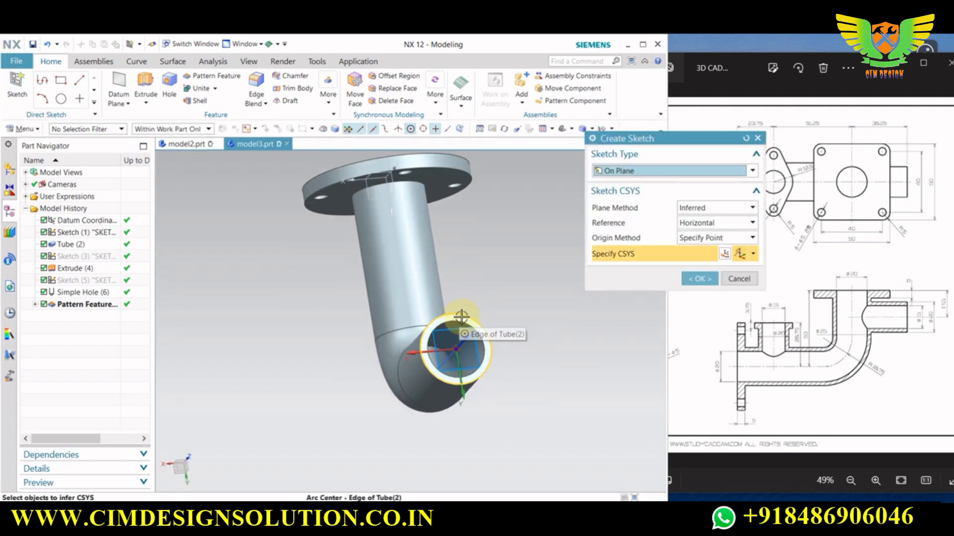
click(462, 317)
middle_drag(465, 318, 505, 315)
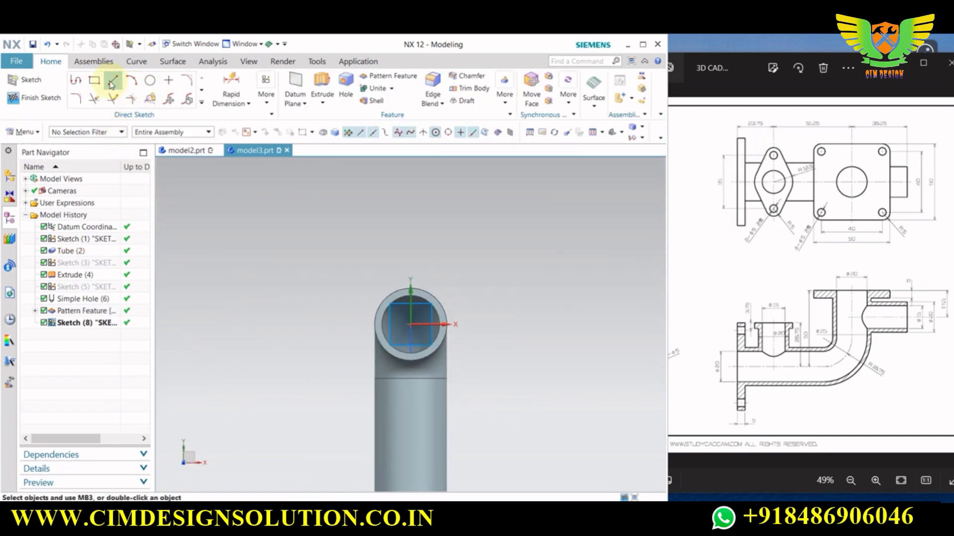
Sketch a rectangle from its centre at the tube's centre point, 50 mm wide and 50 mm high at an angle of 0°
click(95, 81)
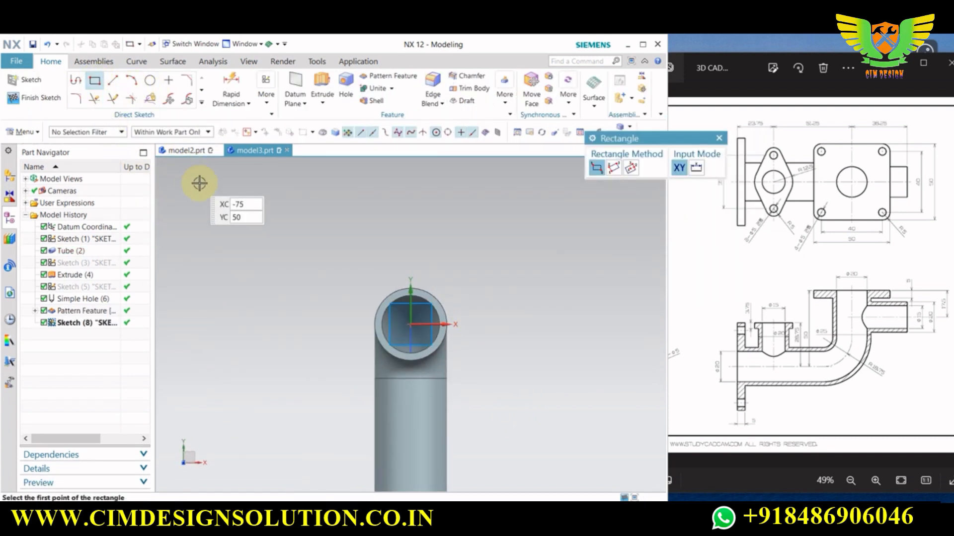
click(631, 168)
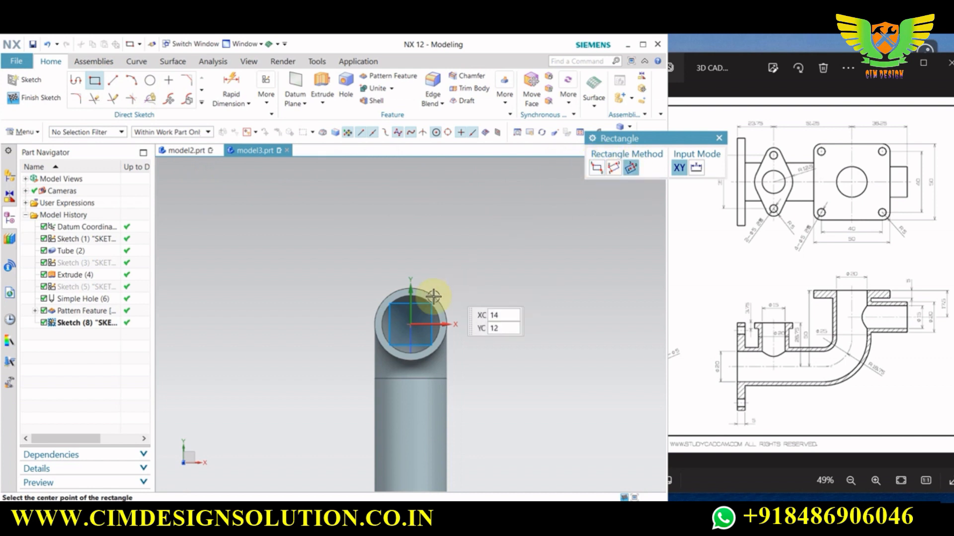
click(410, 325)
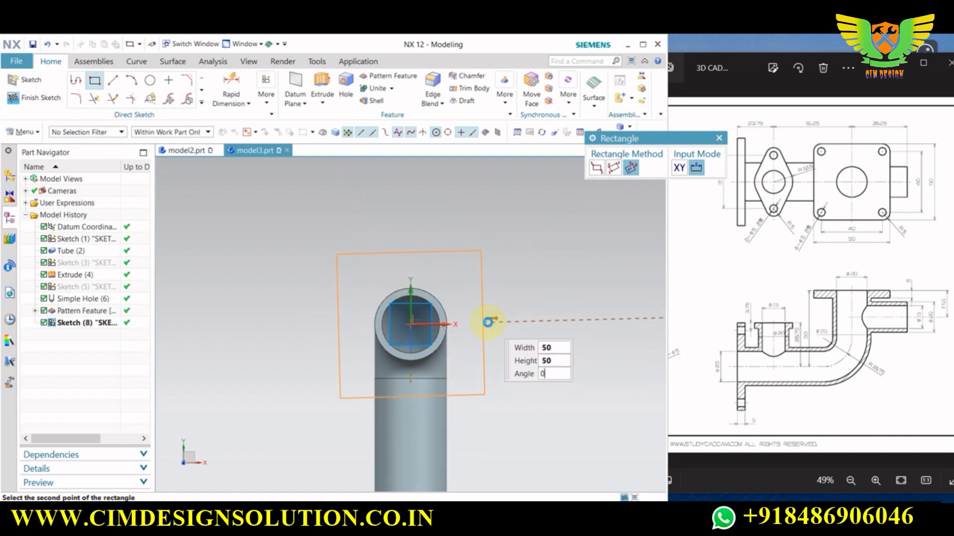
click(487, 323)
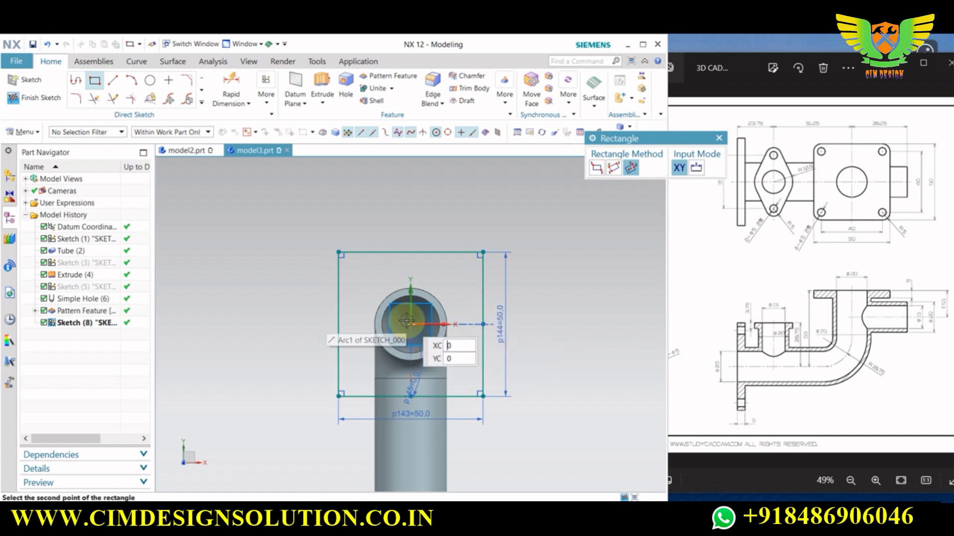
Draw a circle centred on the tube's centre point and reaching the tube's inner bore edge
click(150, 80)
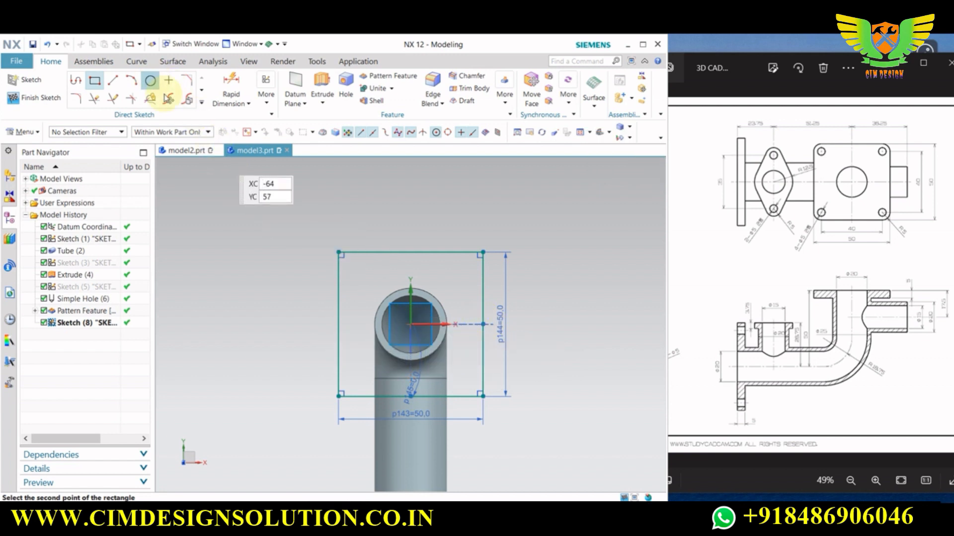
click(409, 325)
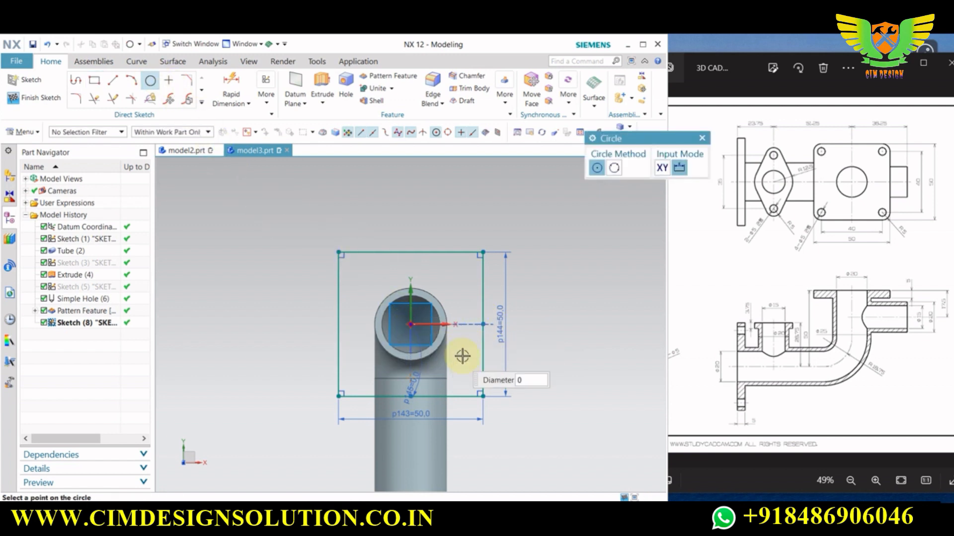
click(430, 302)
scroll(362, 315, down, 2)
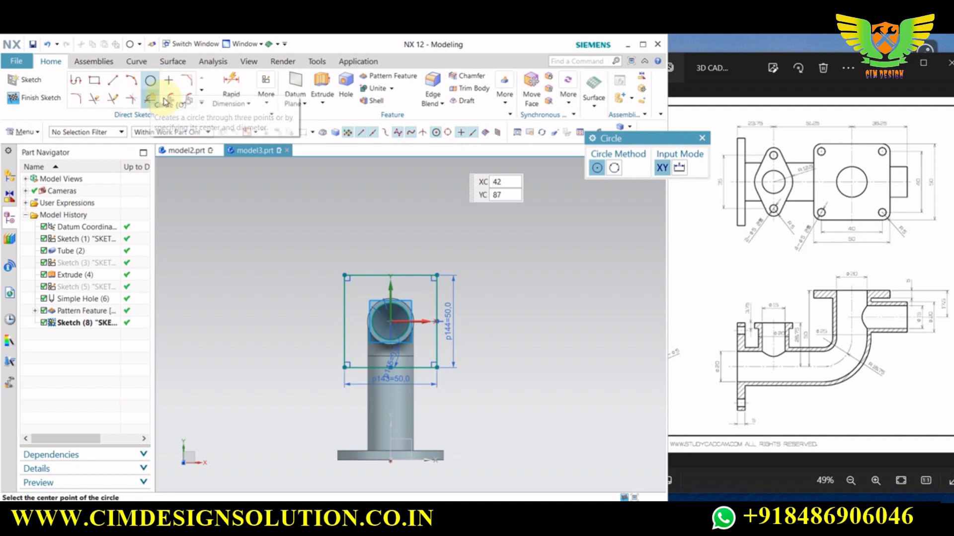
Round all four corners of the 50 mm square with 5 mm radius fillets
click(75, 98)
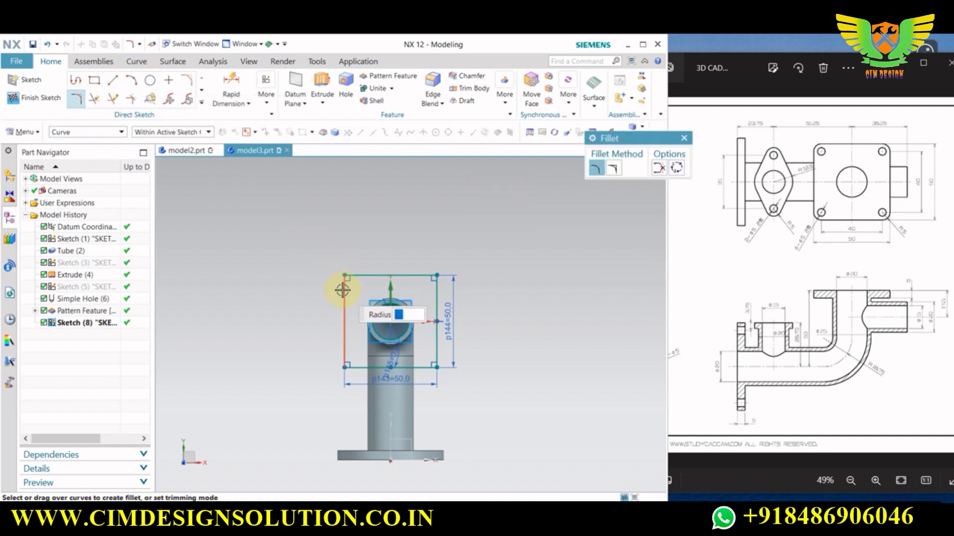
text(15)
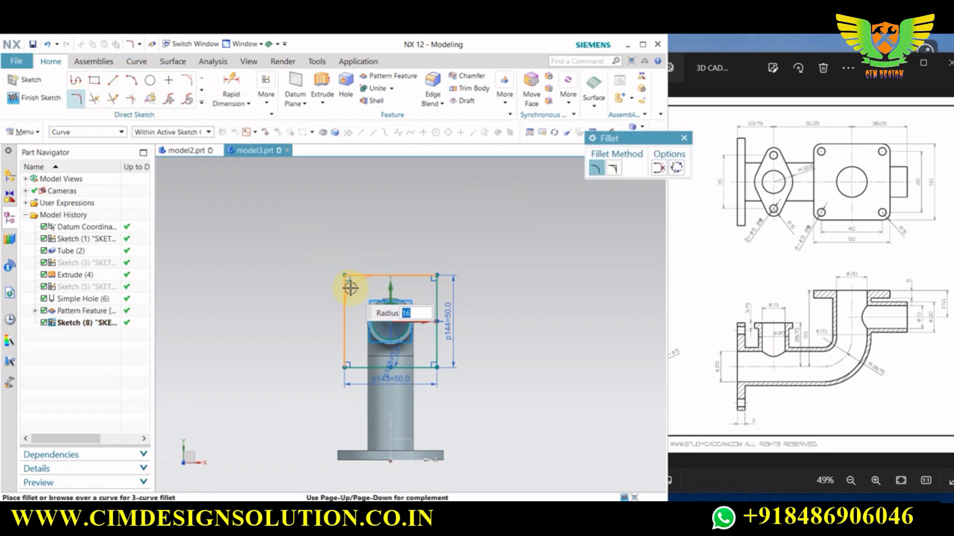
click(350, 288)
scroll(424, 273, up, 3)
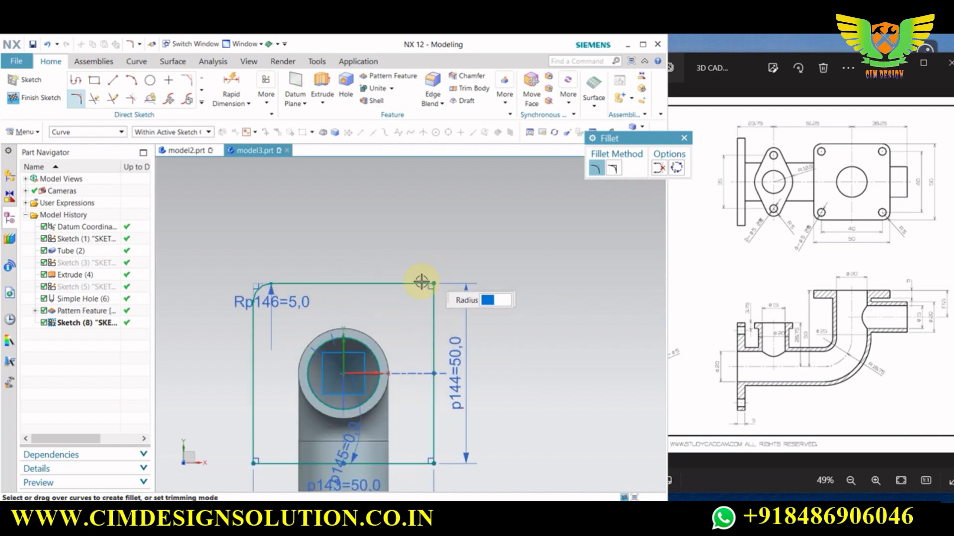
click(429, 319)
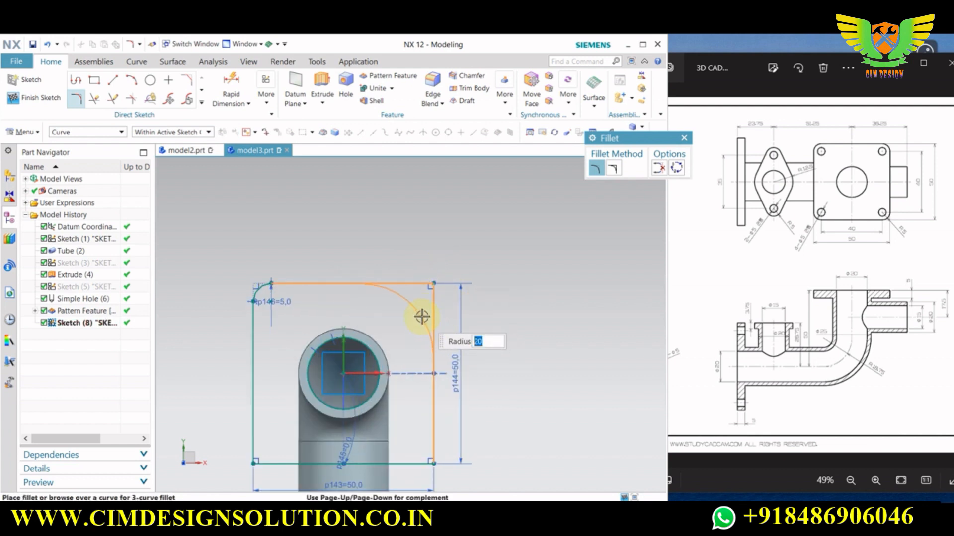
click(421, 316)
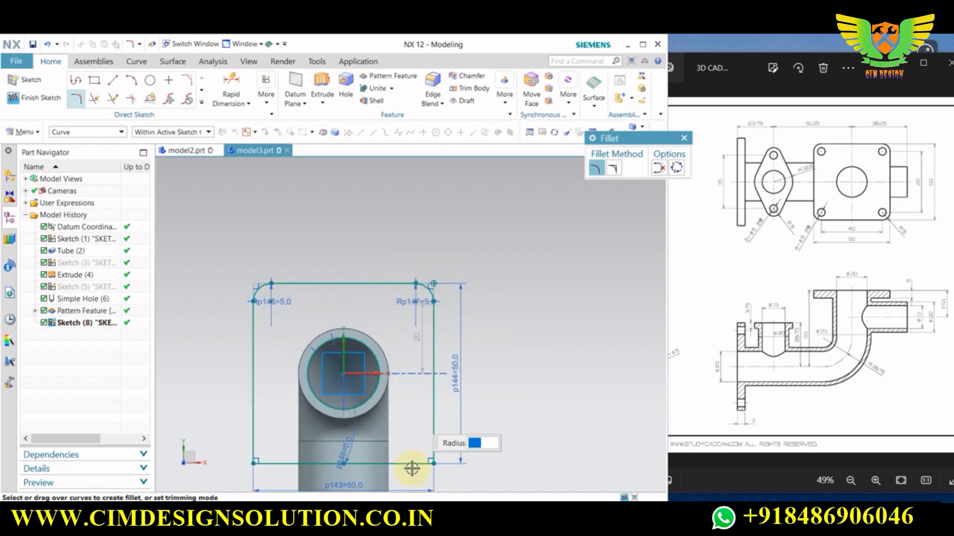
click(434, 440)
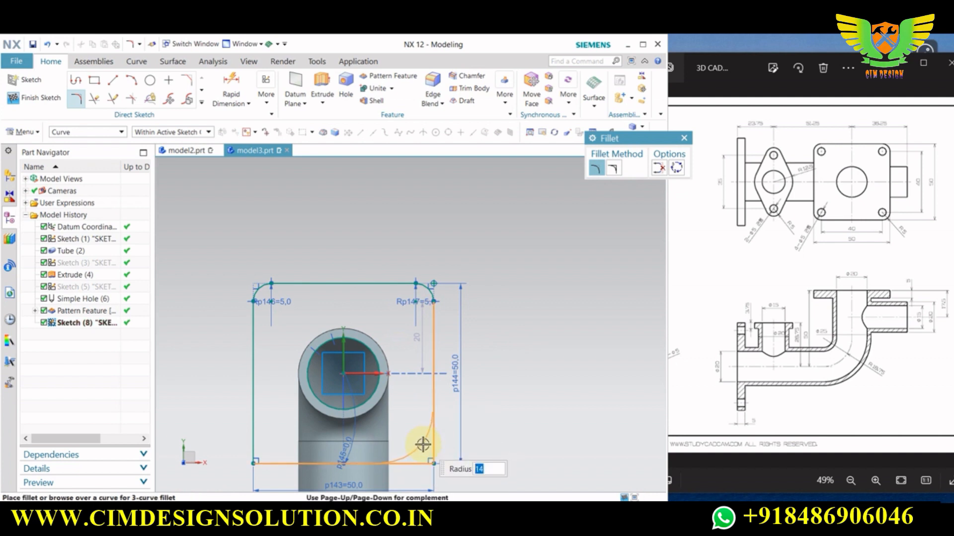
text(5)
key(Return)
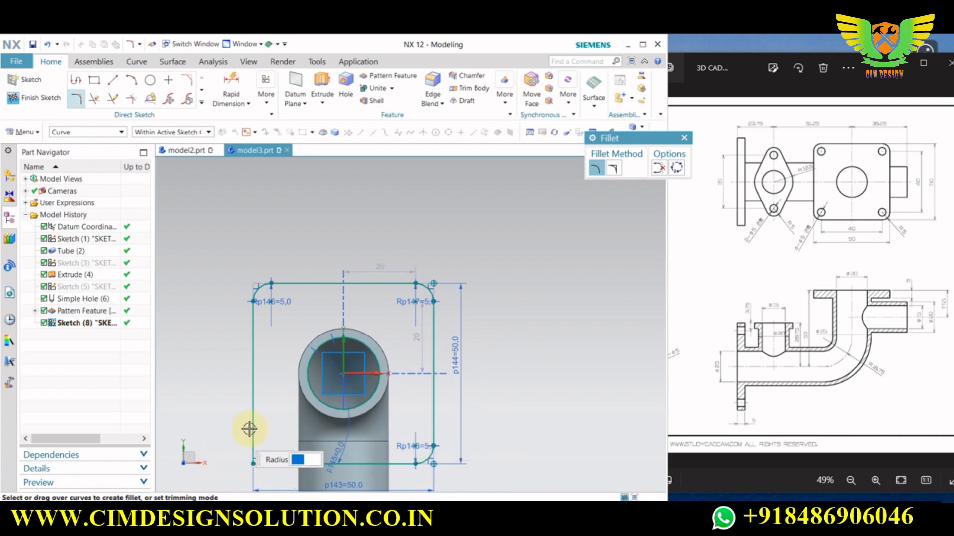
click(258, 423)
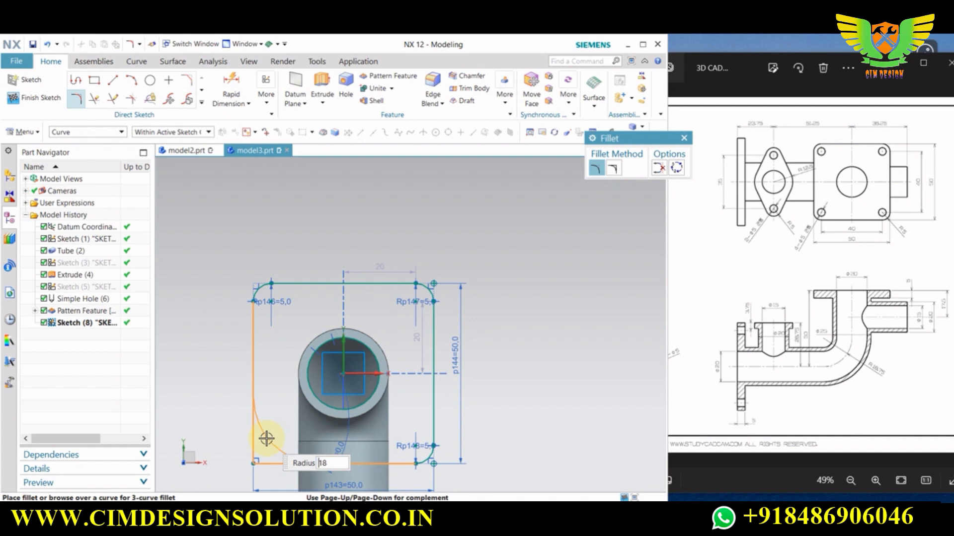
key(Return)
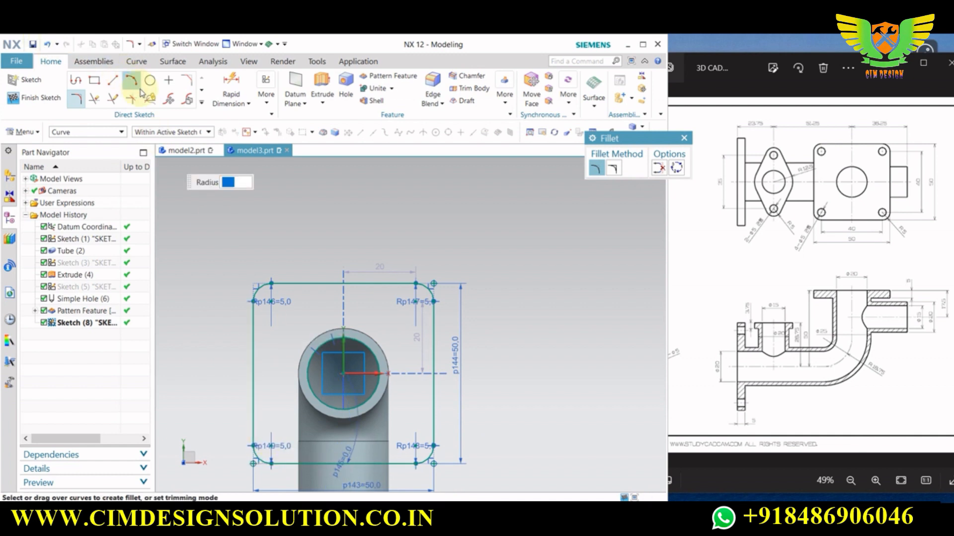
Draw a 5 mm diameter circle at the centre of each of the four corner fillets and finish the sketch
click(150, 80)
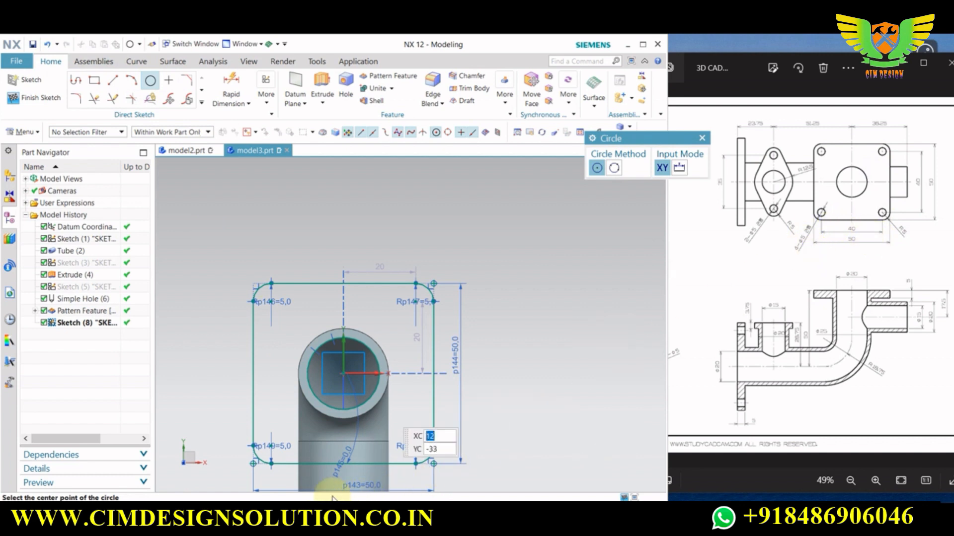
click(271, 446)
text(5)
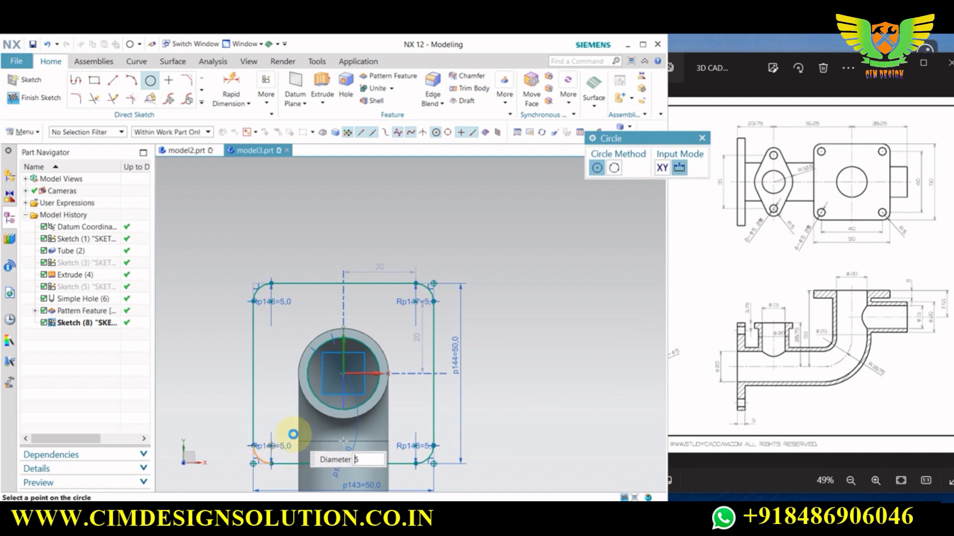
key(Return)
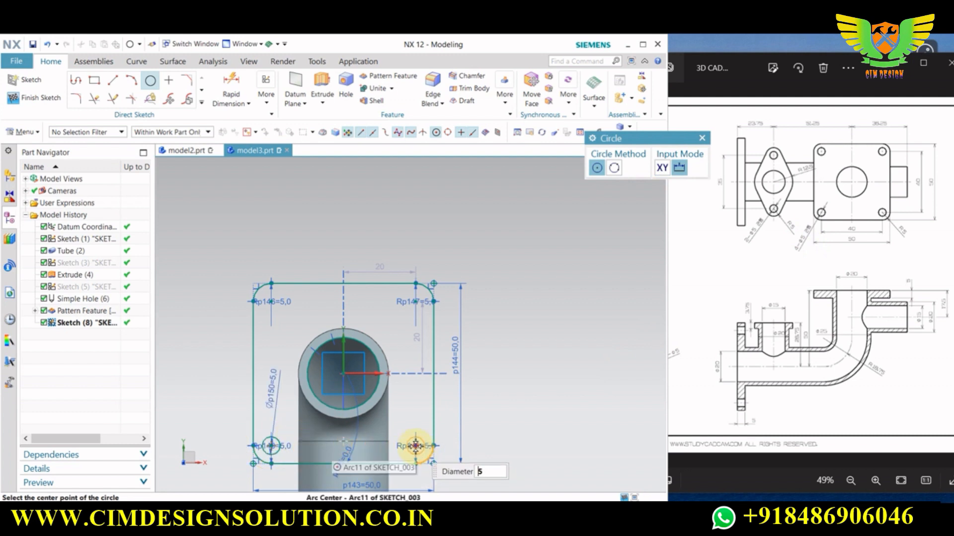
click(416, 446)
click(416, 302)
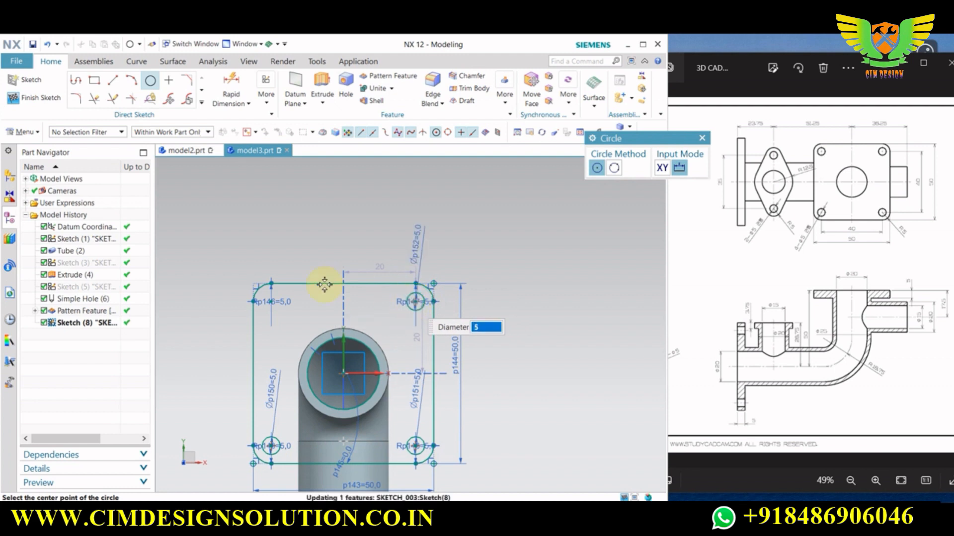
click(271, 302)
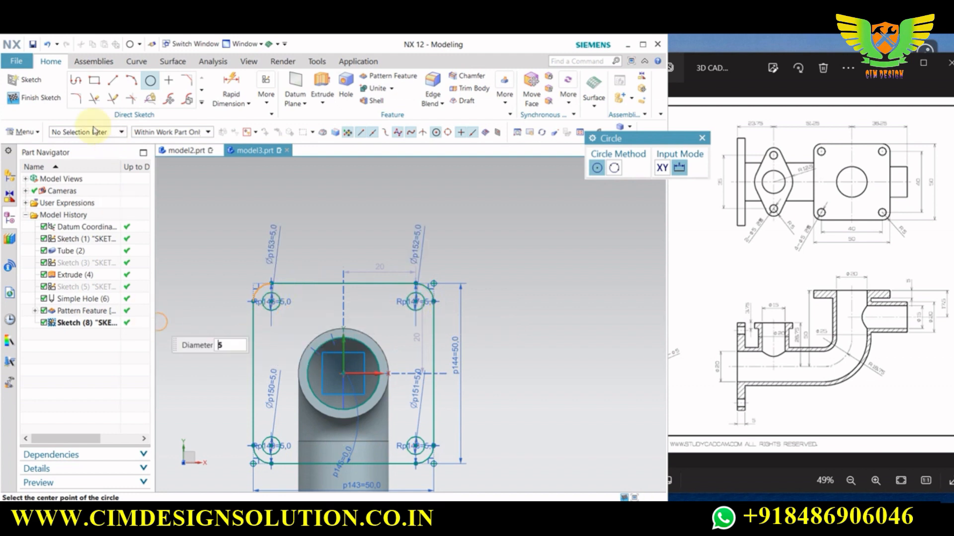
click(40, 97)
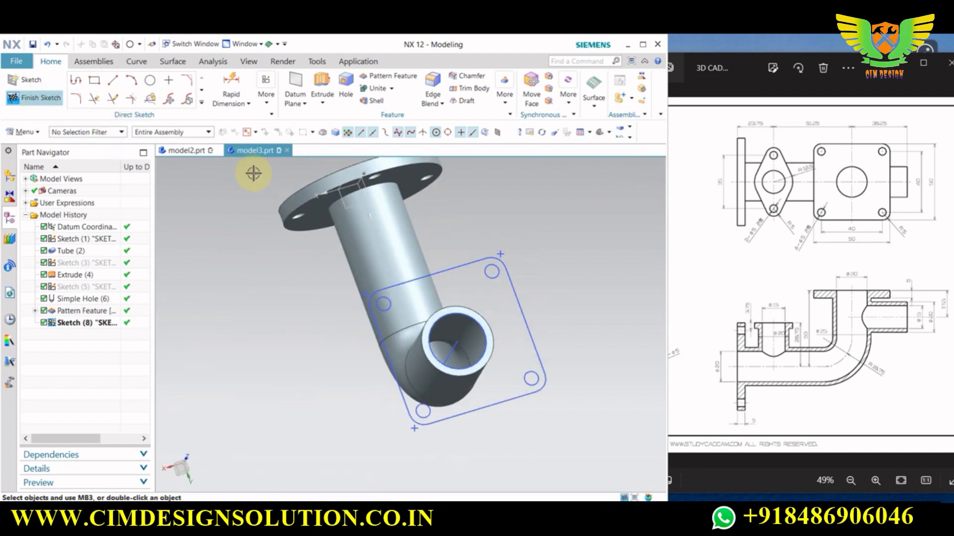
Extrude the square flange region between its outline, bore and corner holes by 5 mm, reversed back along the tube and united with the body
click(146, 92)
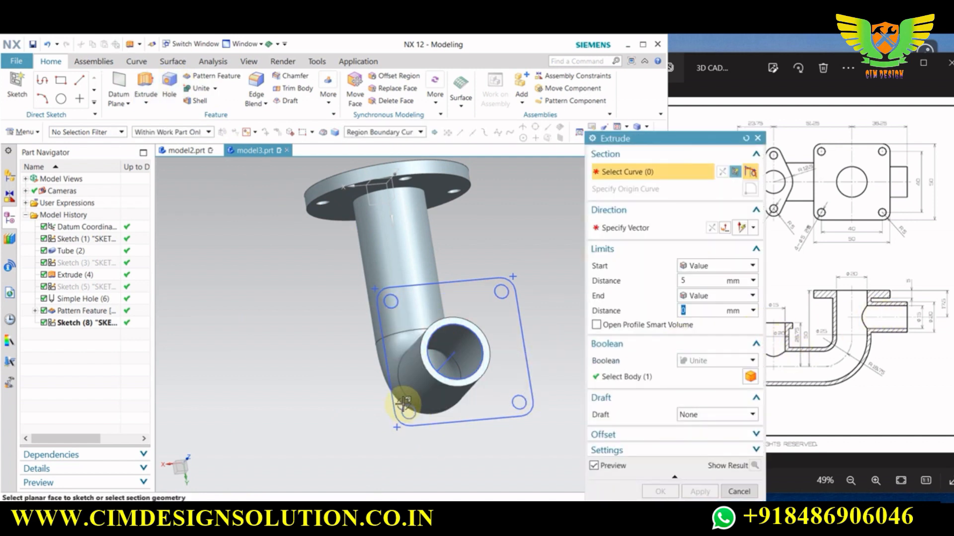
middle_drag(405, 398, 390, 346)
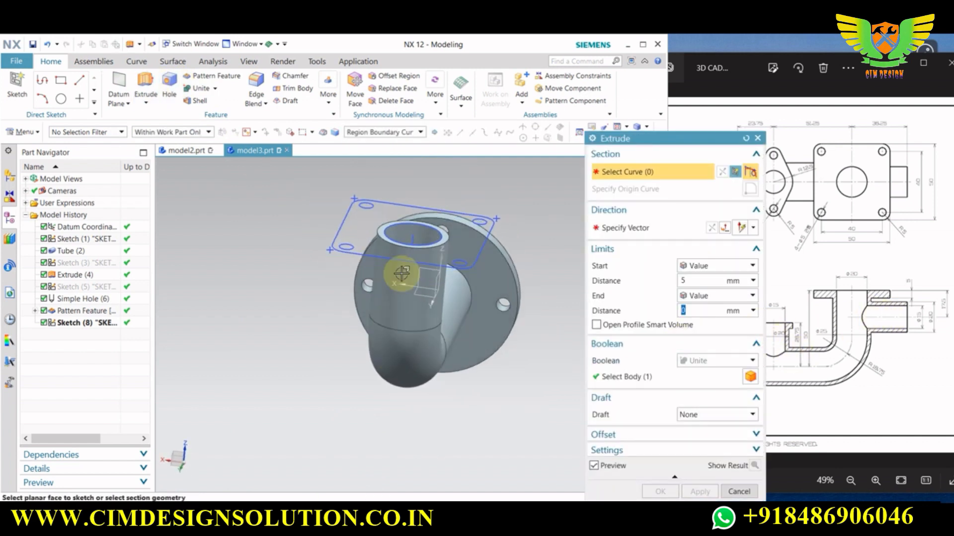
click(462, 254)
mouse_move(462, 253)
middle_down()
mouse_move(478, 315)
mouse_move(528, 366)
mouse_move(518, 346)
middle_up()
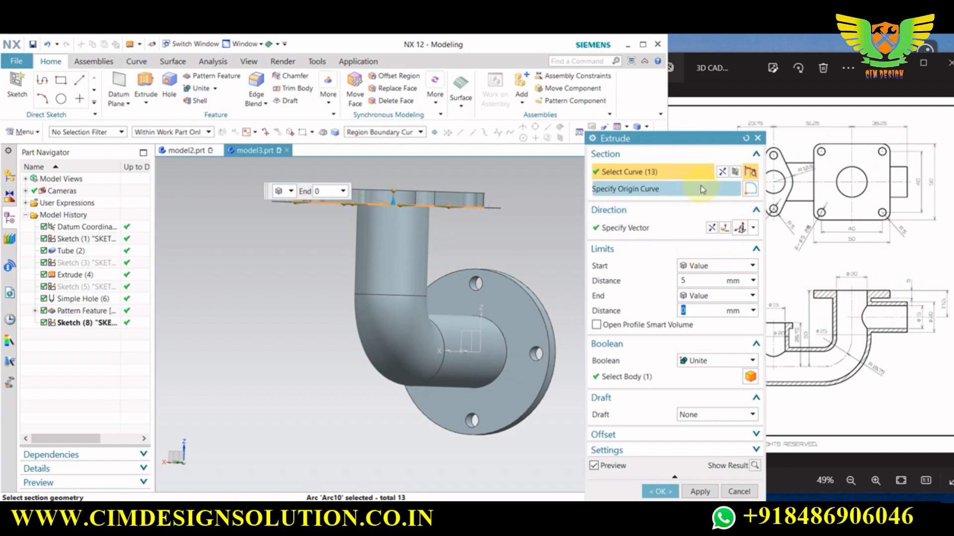
click(712, 228)
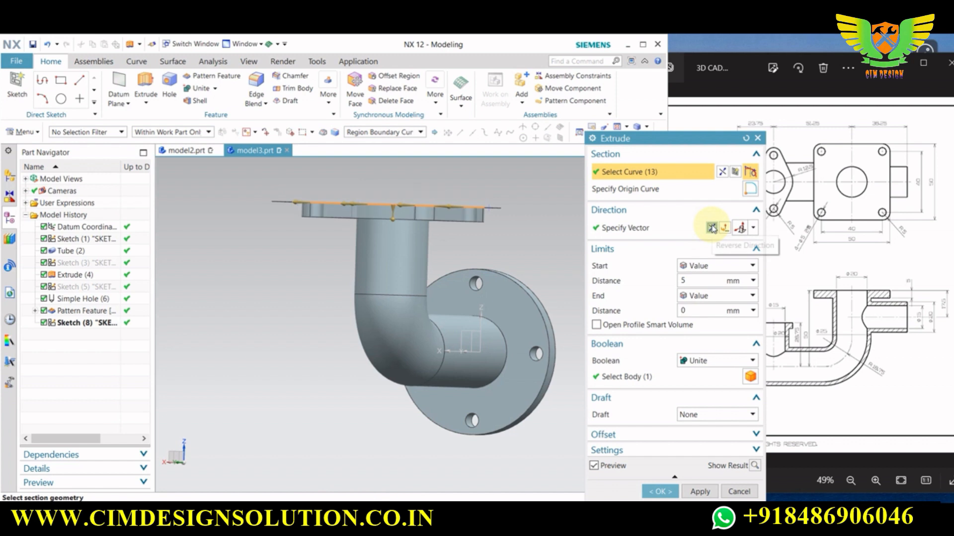
click(660, 492)
Hide the square flange's profile sketch
middle_drag(330, 277, 331, 295)
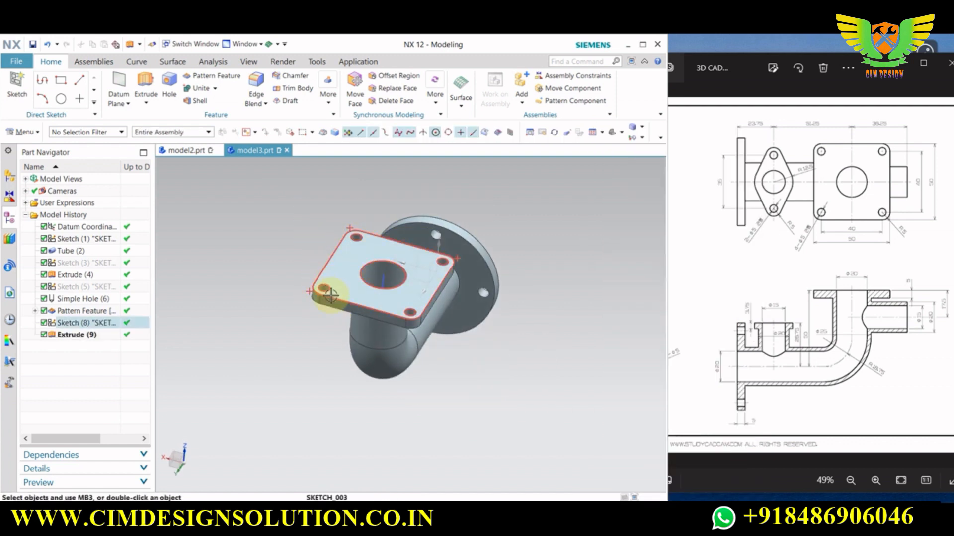
right_click(330, 295)
click(366, 66)
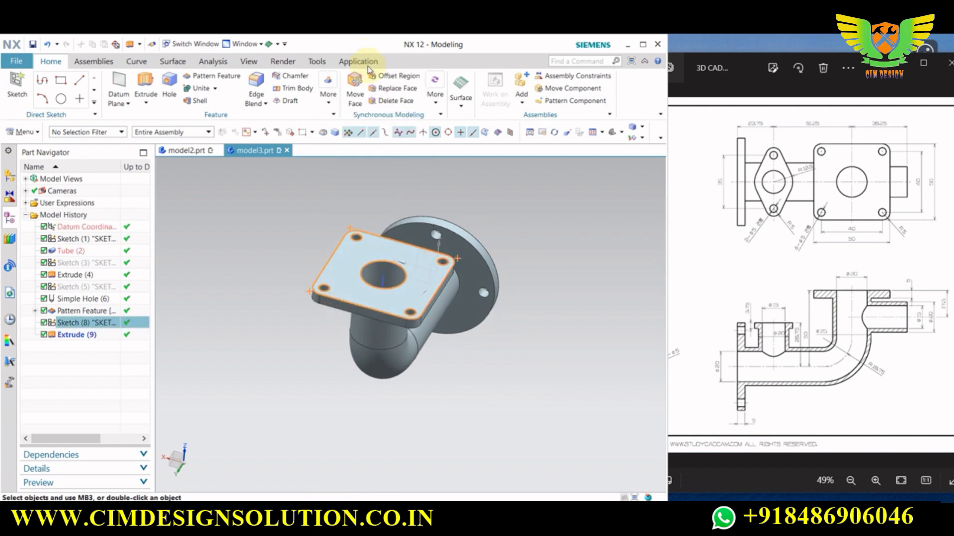
Check the oval branch flange in the drawing and create a sketch on the YZ plane of the datum coordinate system
drag(813, 326, 899, 318)
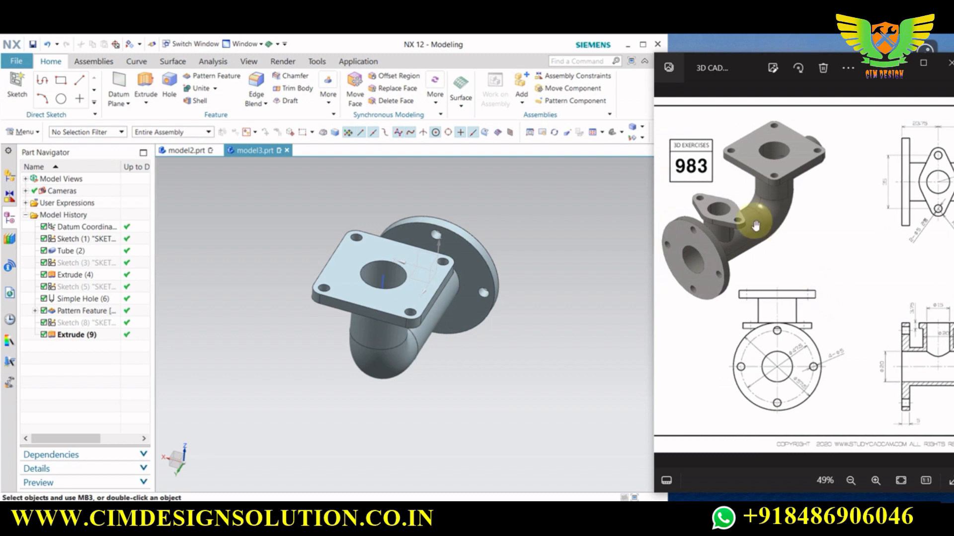
drag(802, 358, 762, 354)
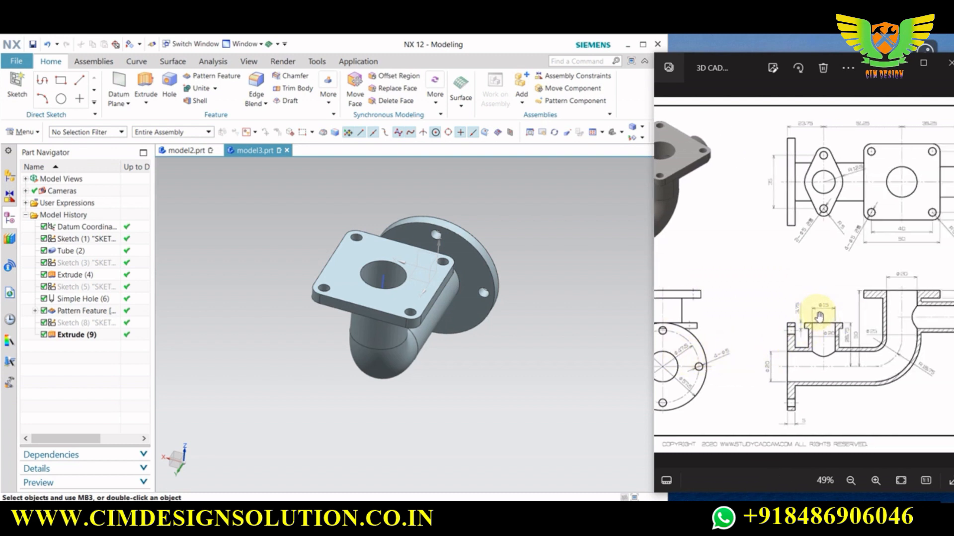
drag(834, 370, 815, 368)
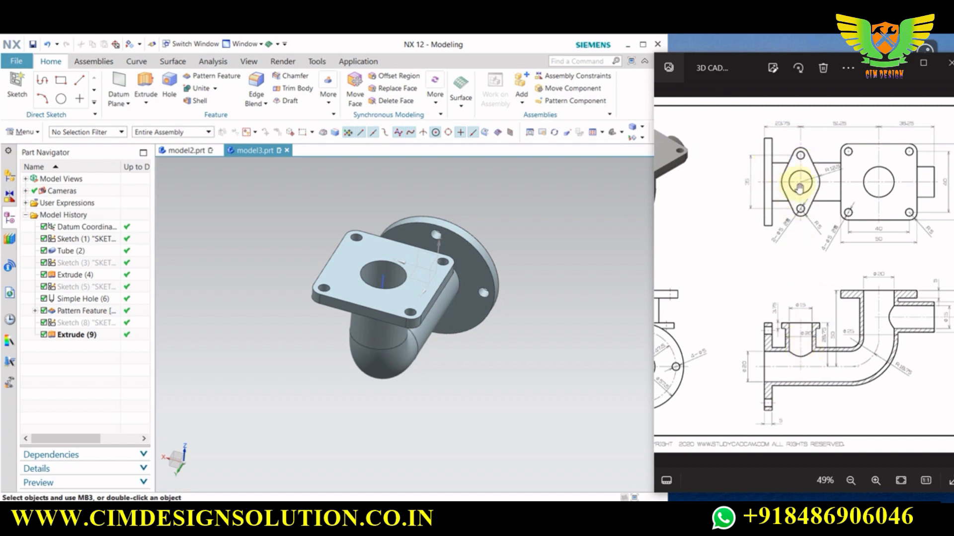
click(541, 303)
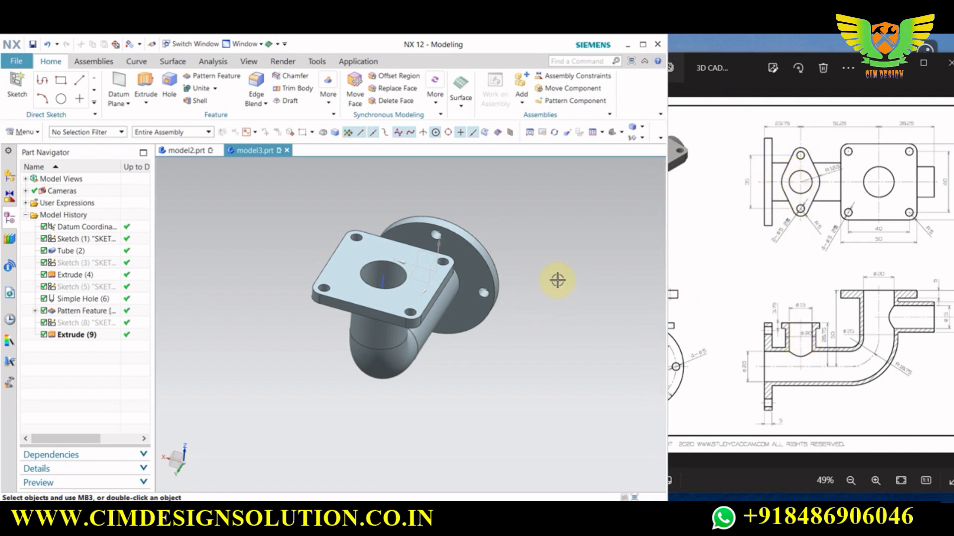
middle_drag(557, 281, 399, 311)
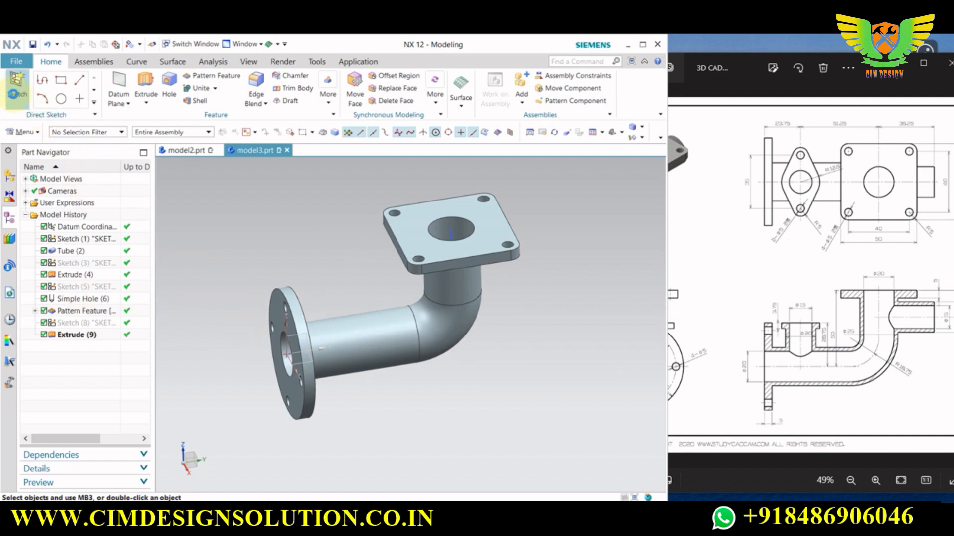
click(18, 91)
click(303, 325)
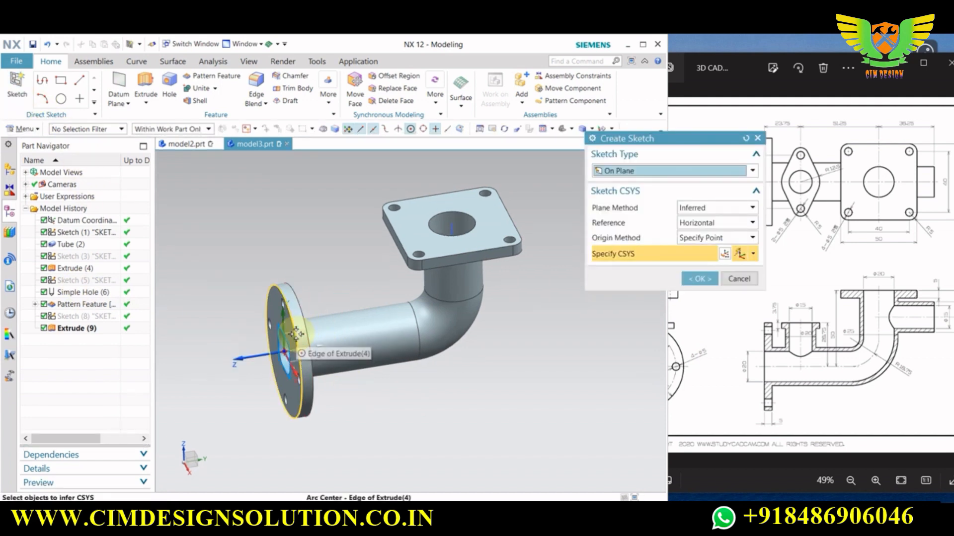
click(298, 332)
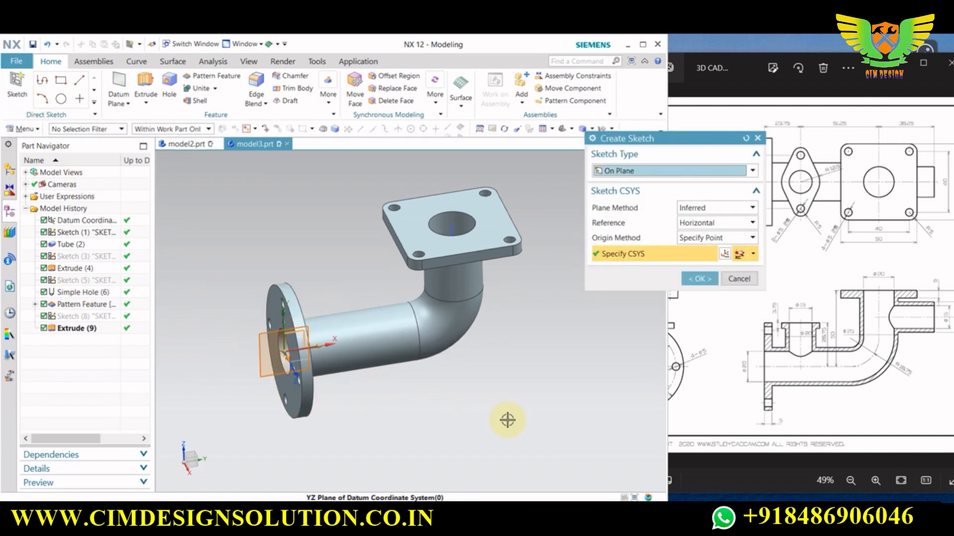
click(698, 279)
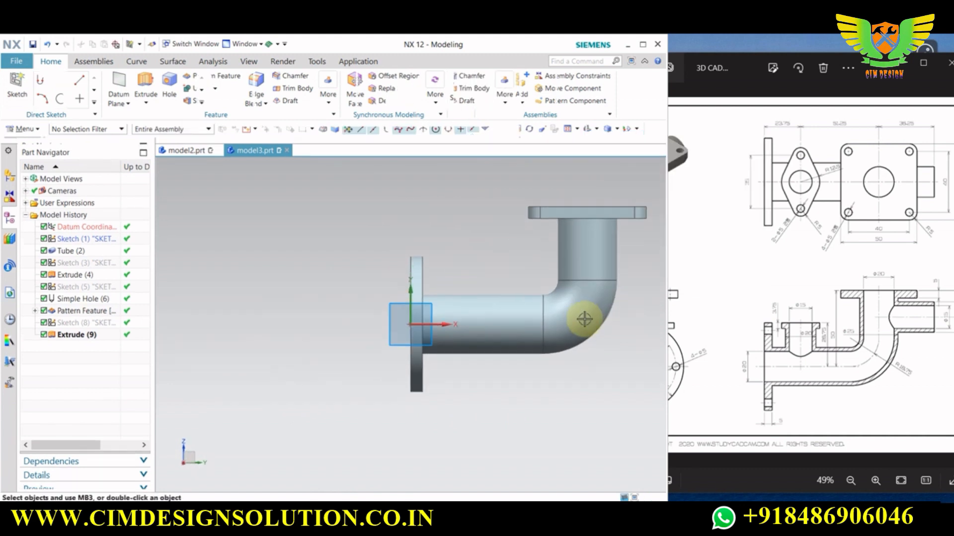
Draw a line from the sketch origin along the horizontal tube's axis, 23.75 mm long at an angle of 0°
click(111, 82)
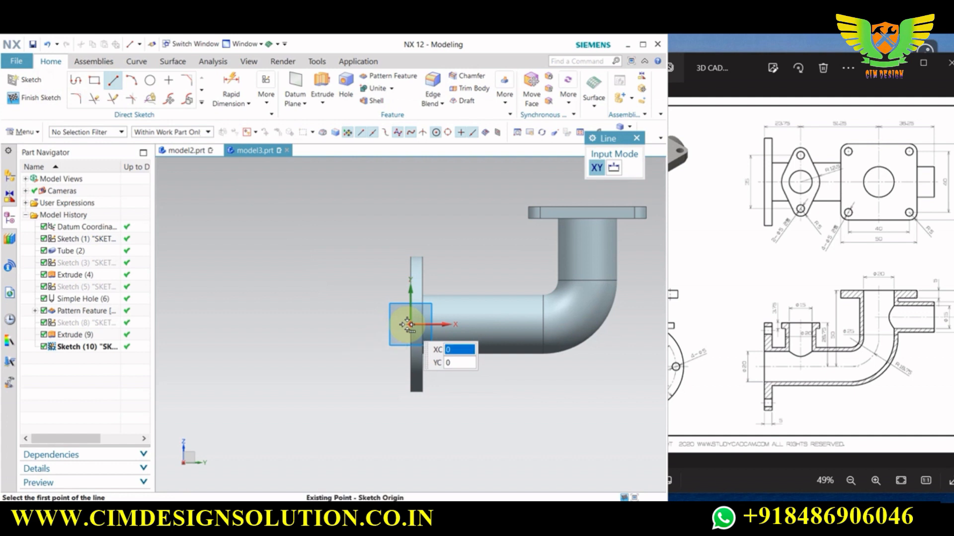
click(406, 324)
click(496, 329)
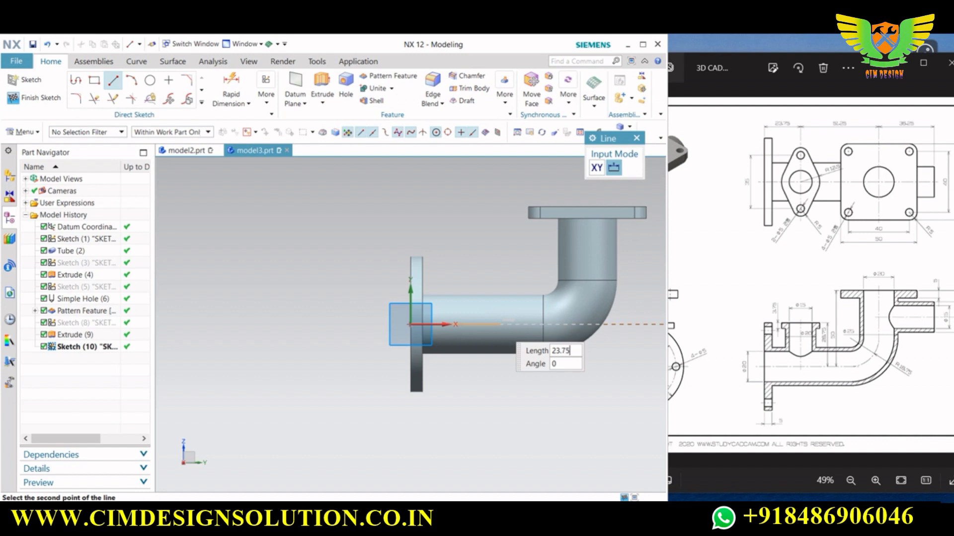
key(Return)
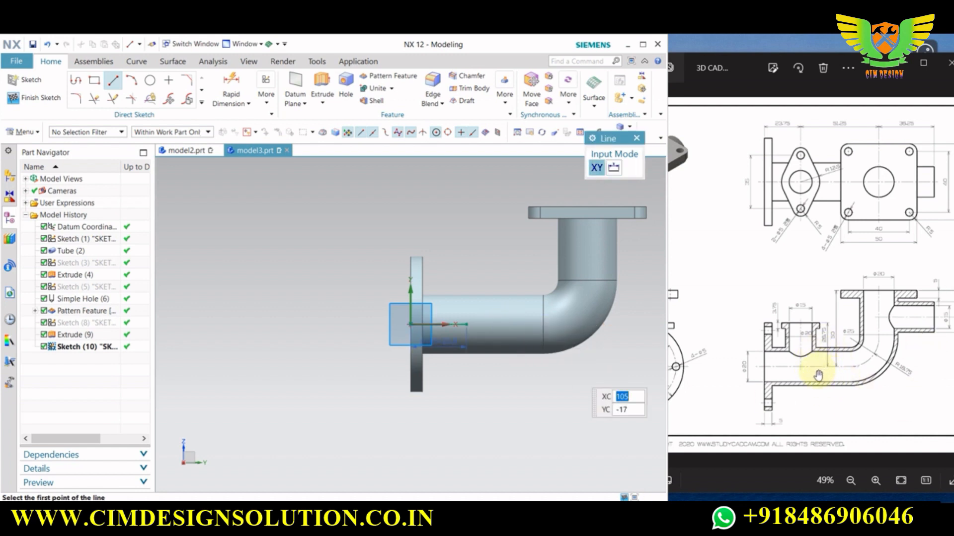
Draw a vertical line upward from the horizontal line's free end, 28.75 mm long at an angle of 90°
click(465, 324)
text(43)
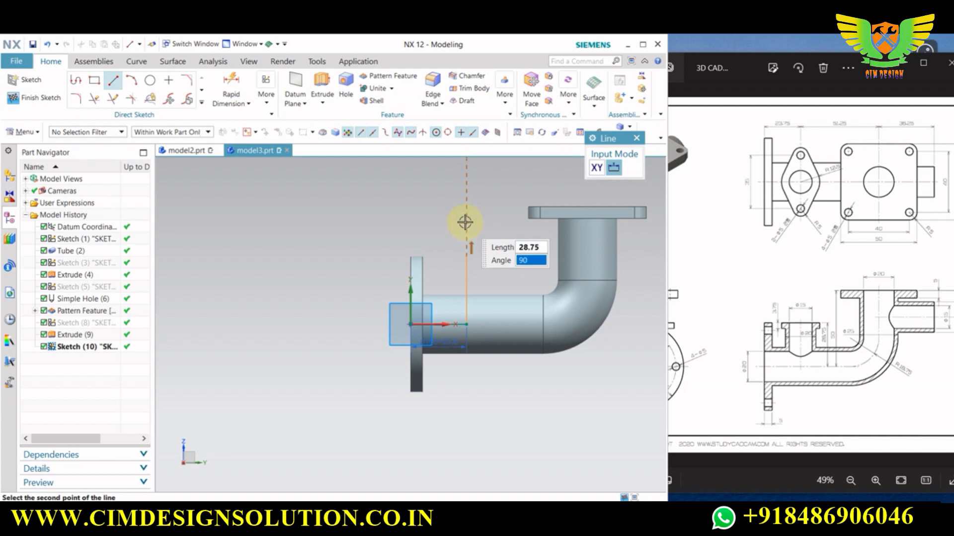
key(Return)
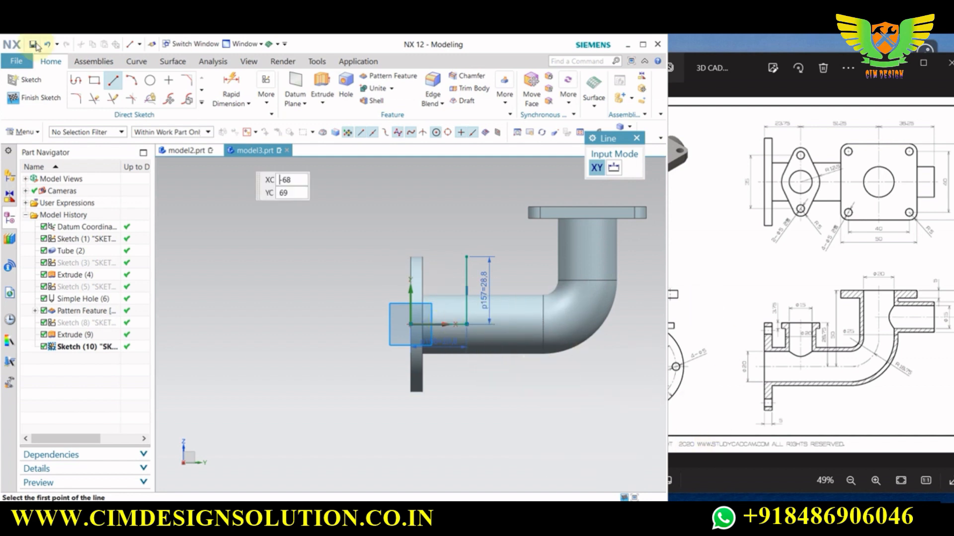
Trim away the horizontal line along the tube's axis and finish the sketch
click(97, 98)
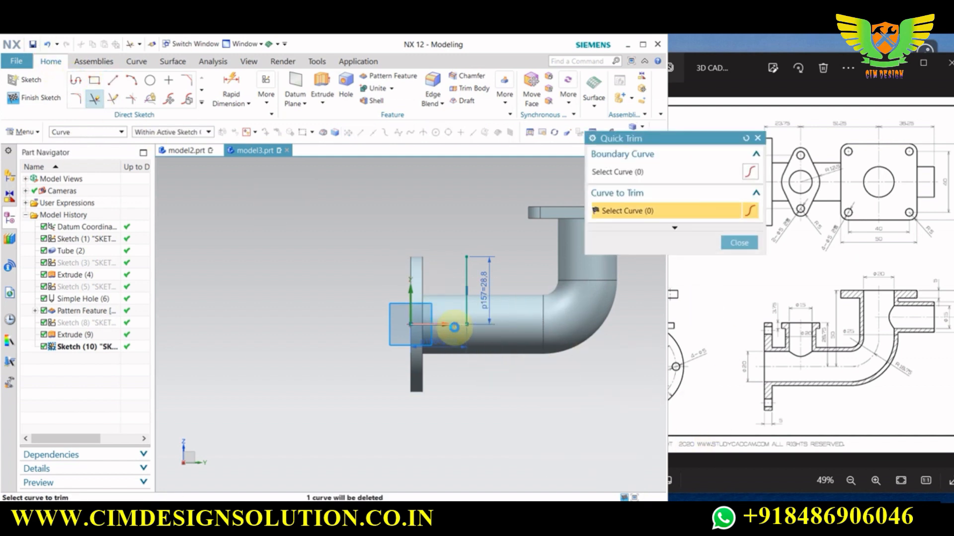
click(454, 327)
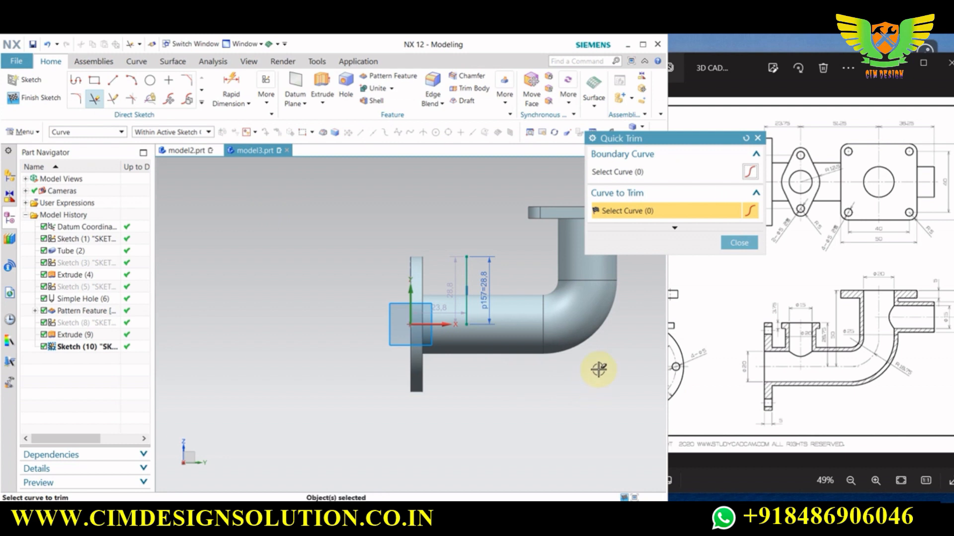
click(738, 243)
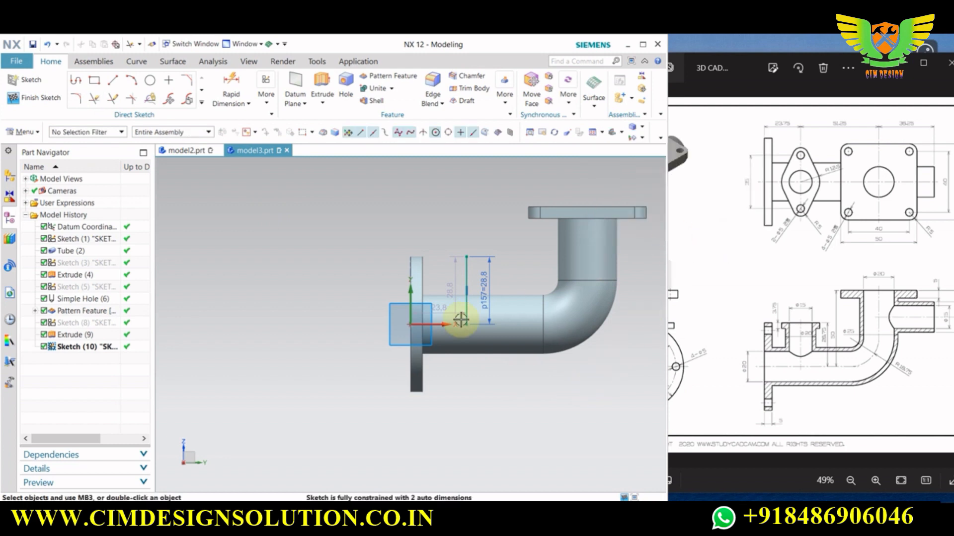
click(44, 99)
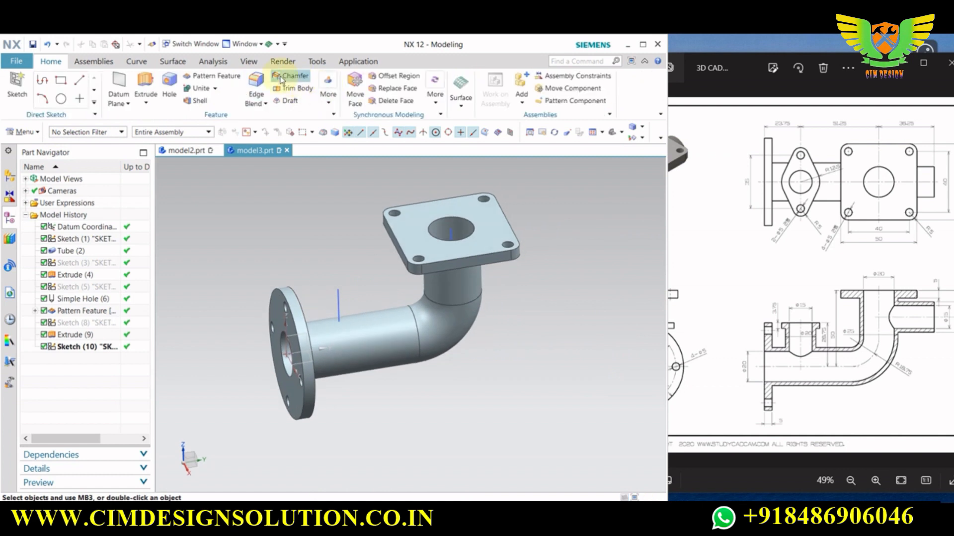
Create an On Curve datum plane at the vertical line's upper end, oriented normal to the path
click(119, 84)
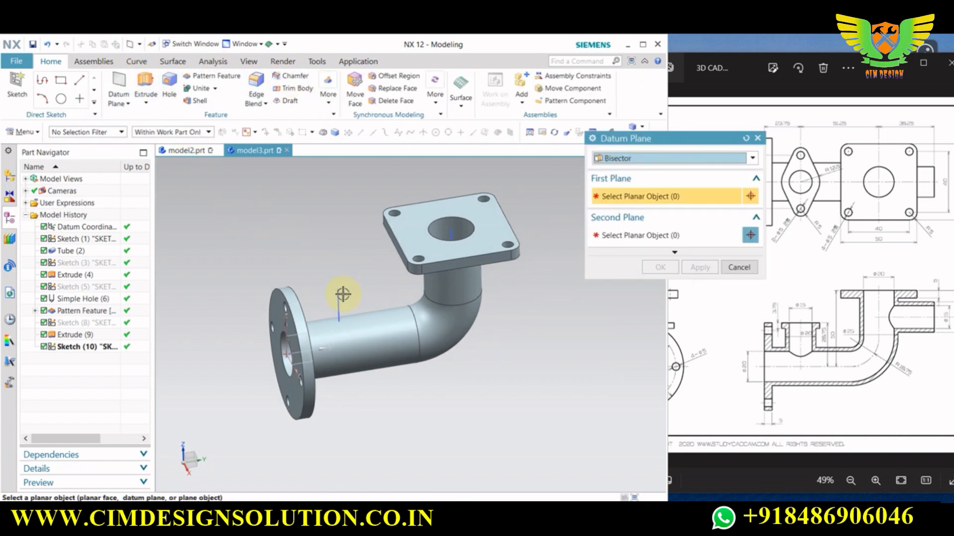
click(616, 158)
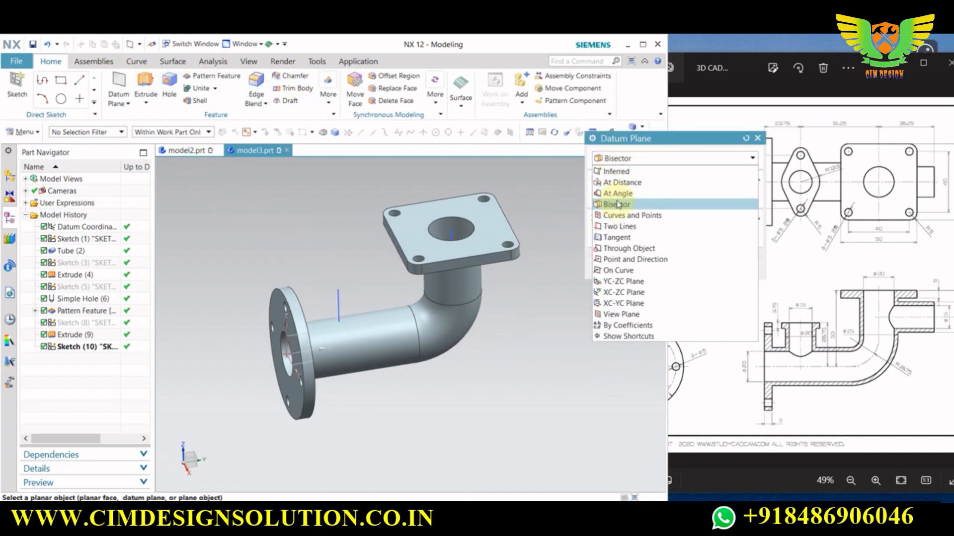
click(627, 271)
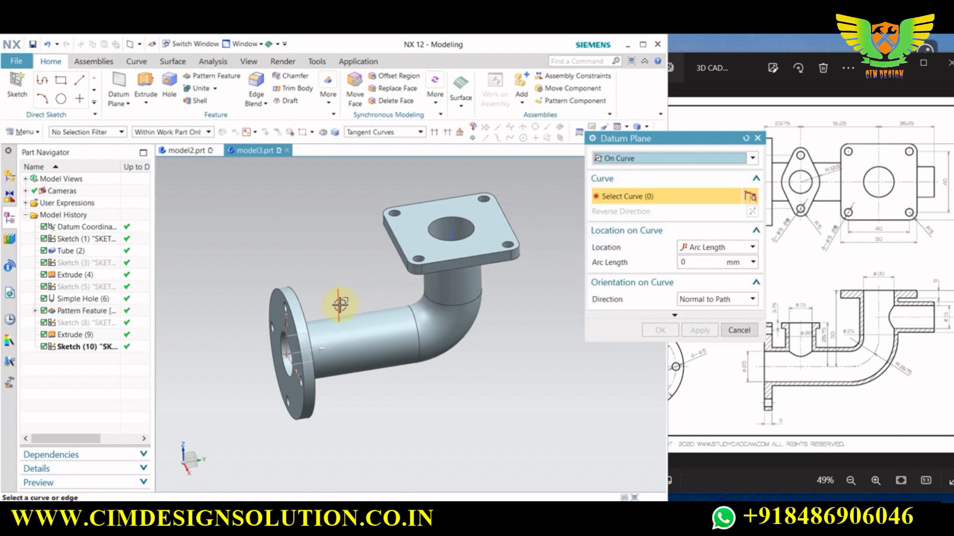
click(340, 305)
drag(340, 303, 339, 289)
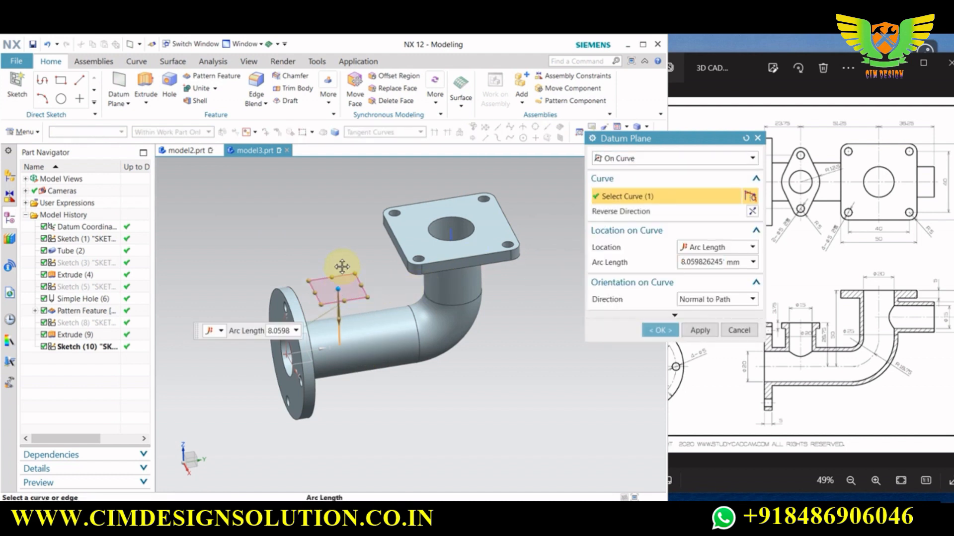
click(656, 330)
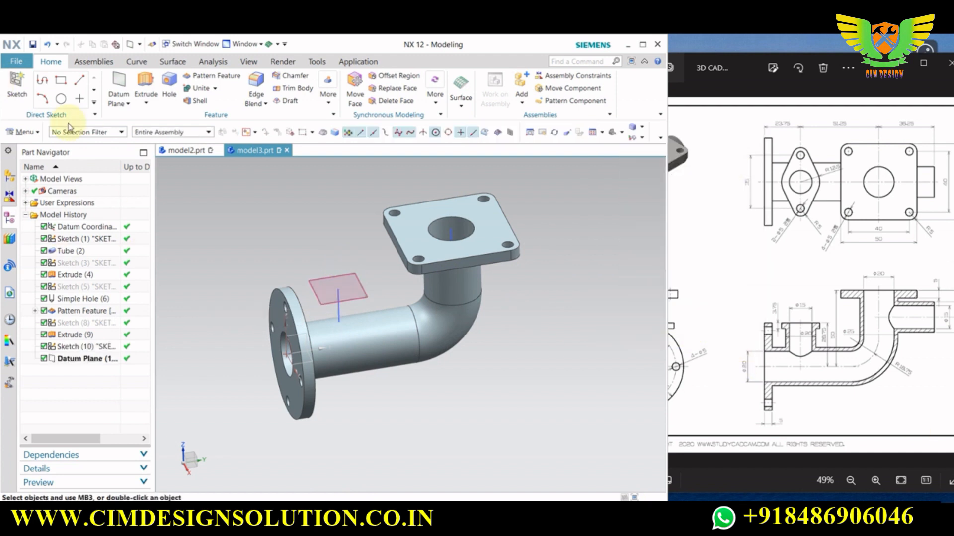
Create a sketch on the new datum plane above the horizontal tube
click(16, 87)
click(336, 293)
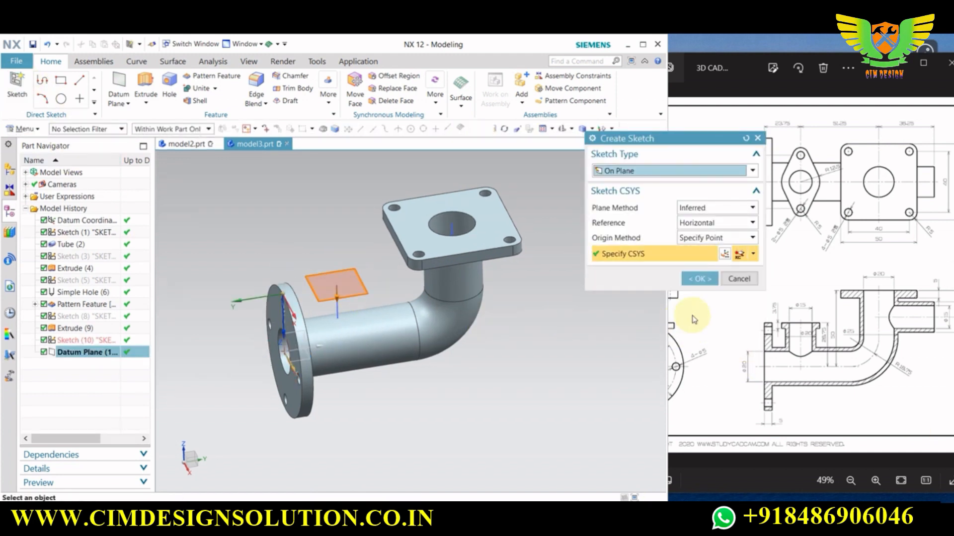
click(690, 281)
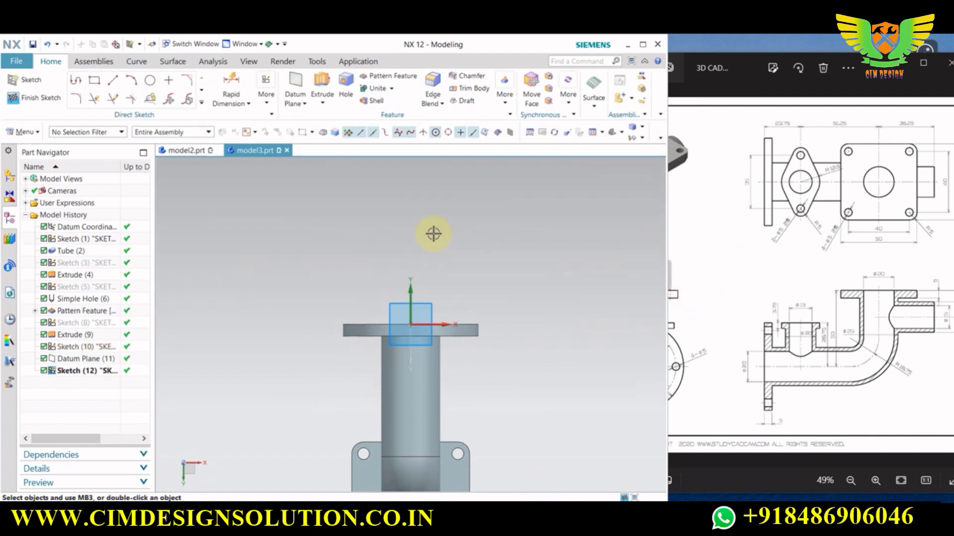
Draw two concentric circles with diameters of 20 mm and 15 mm centred on the vertical line's upper end
click(150, 80)
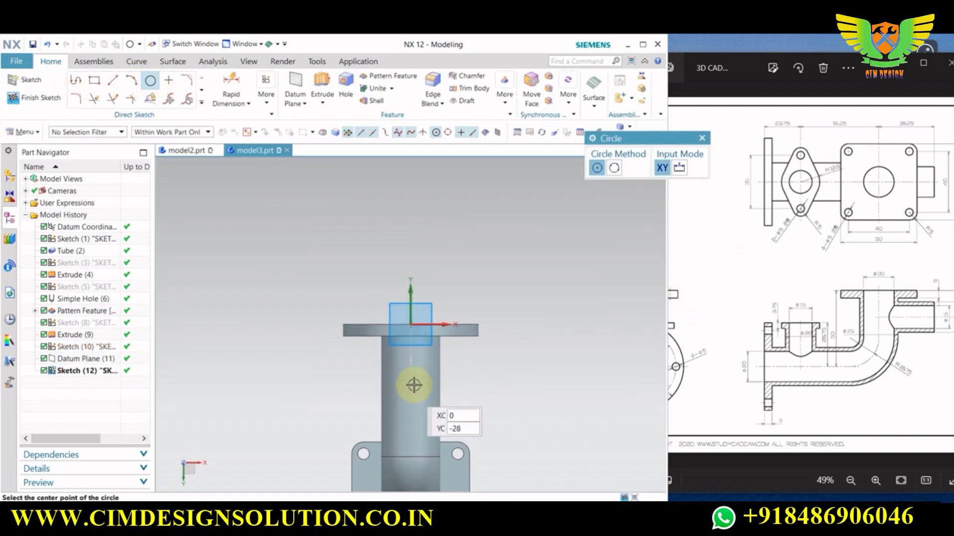
middle_drag(467, 396, 411, 379)
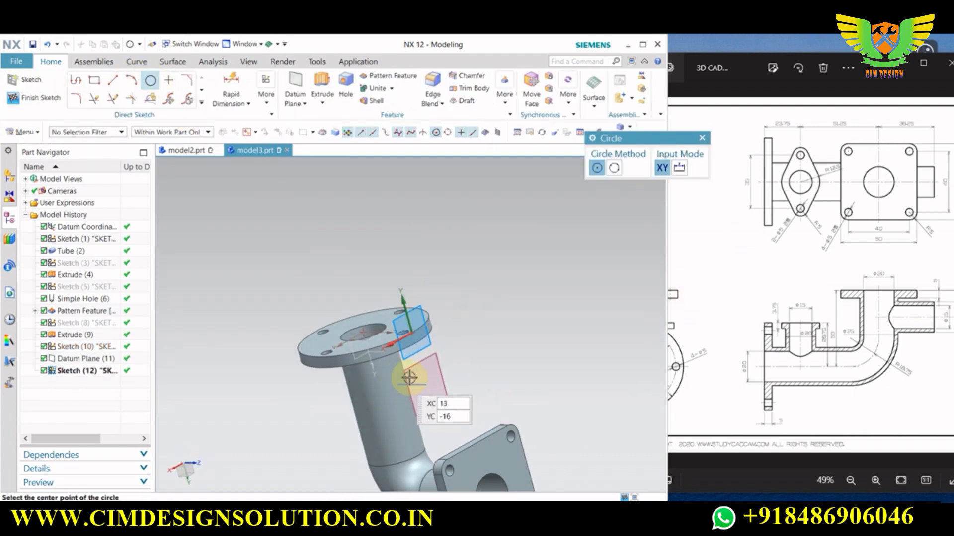
click(425, 387)
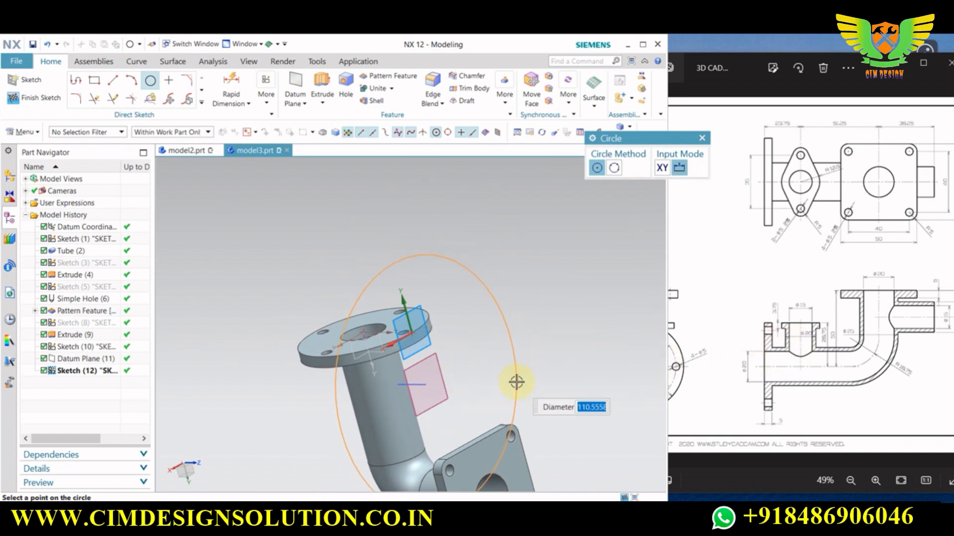
key(Return)
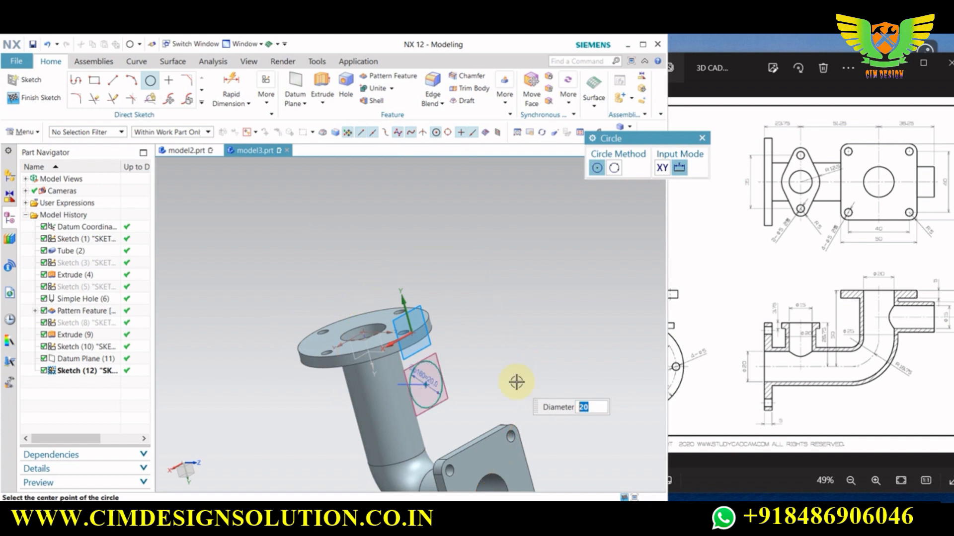
text(15)
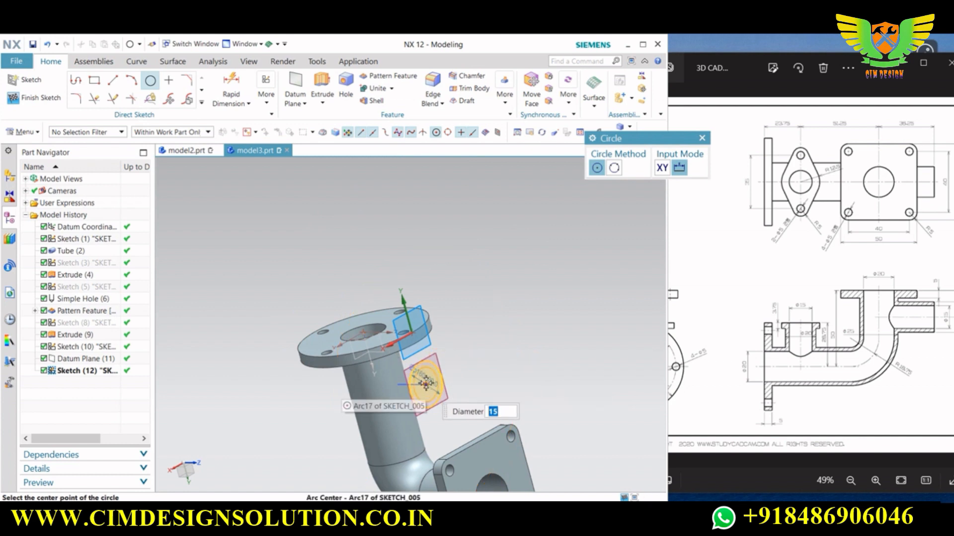
click(426, 385)
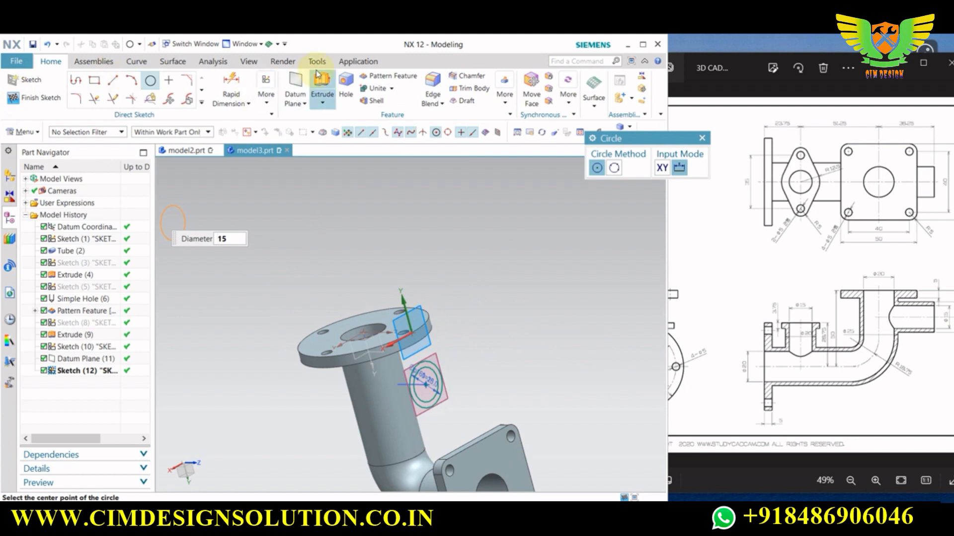
Try to extrude the circles with the start limit Until Next and Until Selected on the tube, and reset the Extrude settings
click(322, 87)
middle_drag(466, 320, 459, 380)
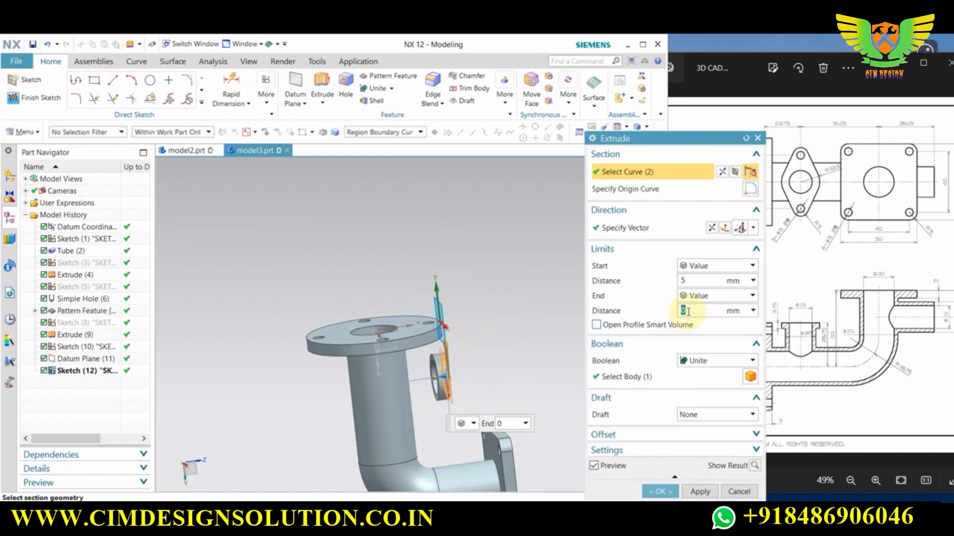
click(700, 268)
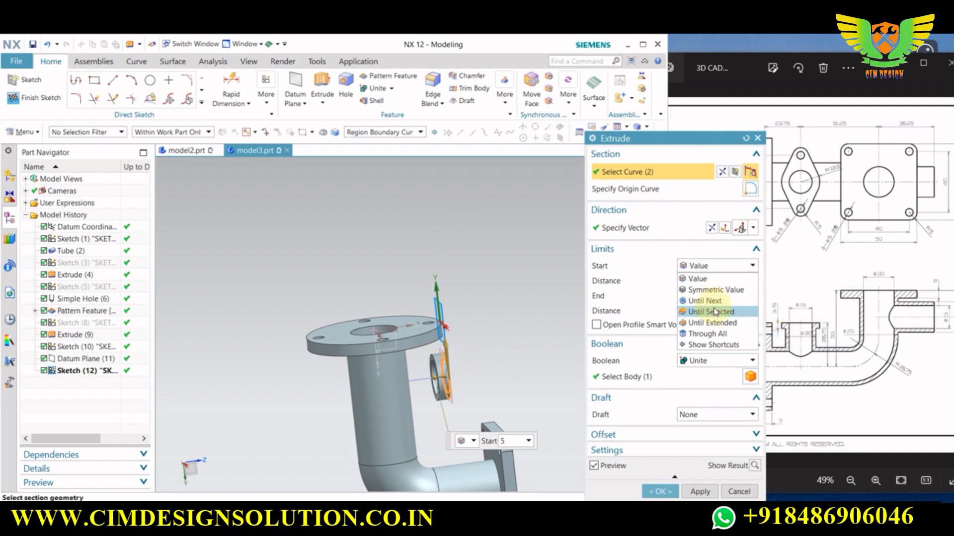
click(705, 301)
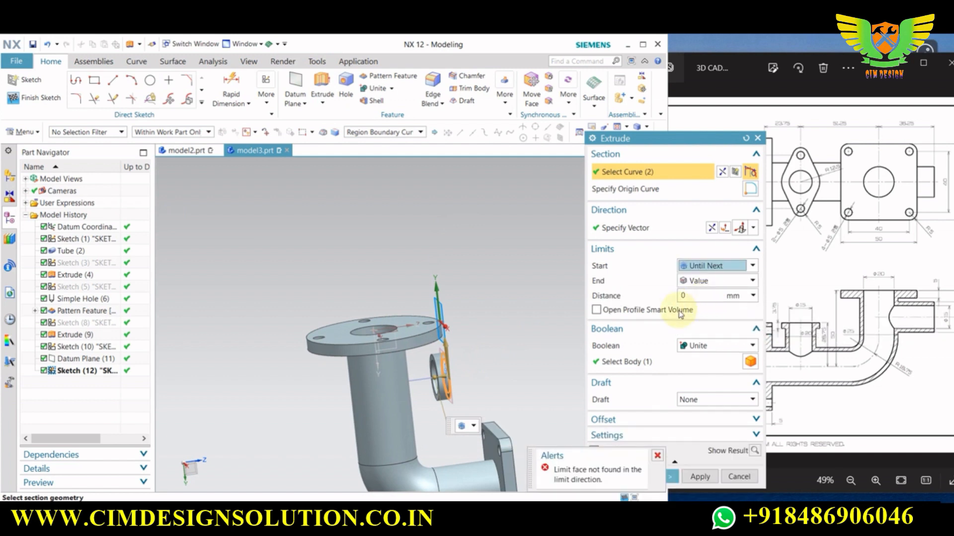
click(396, 390)
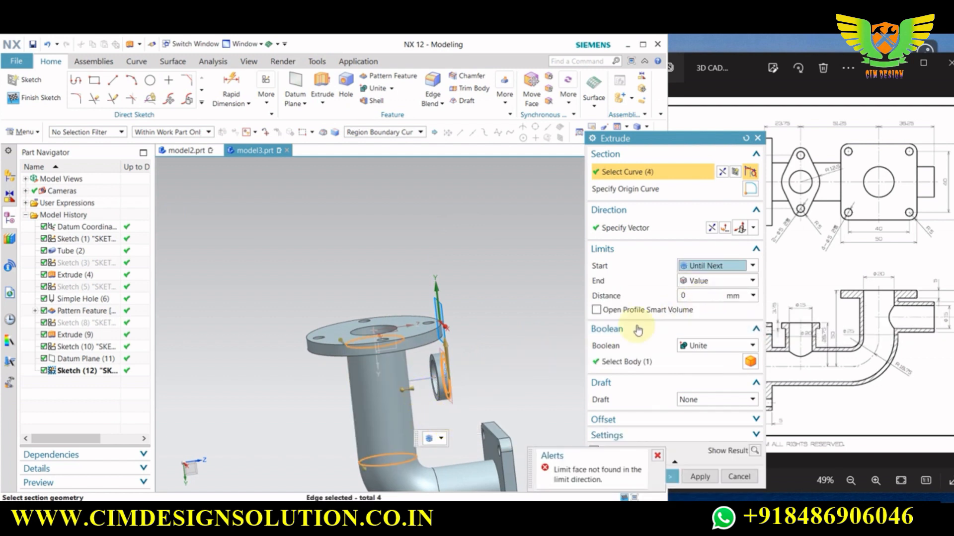
click(735, 270)
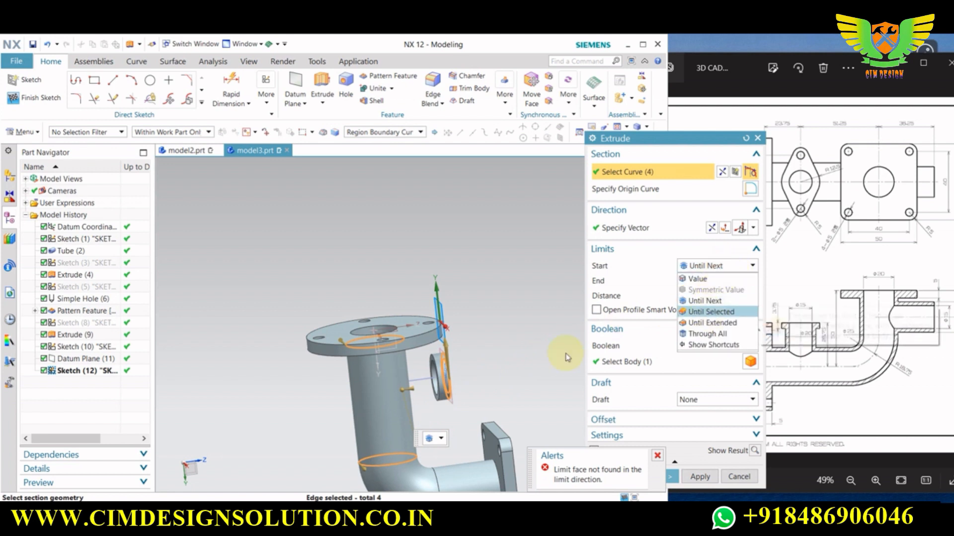
click(705, 311)
click(411, 392)
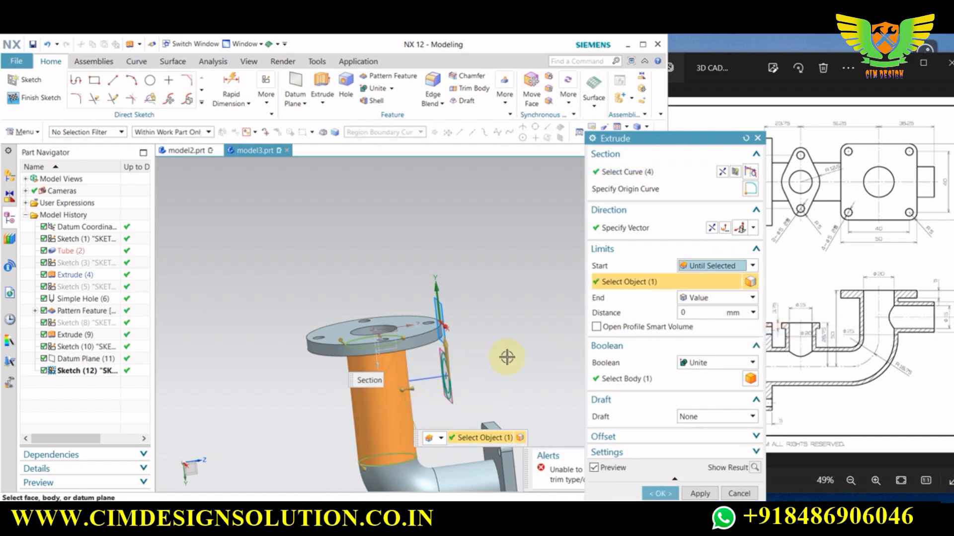
click(710, 363)
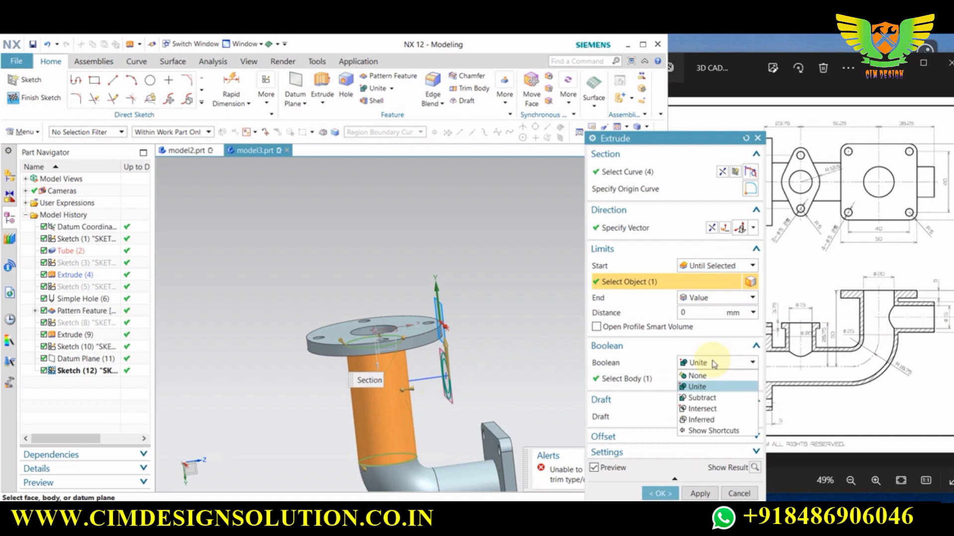
click(701, 376)
click(745, 139)
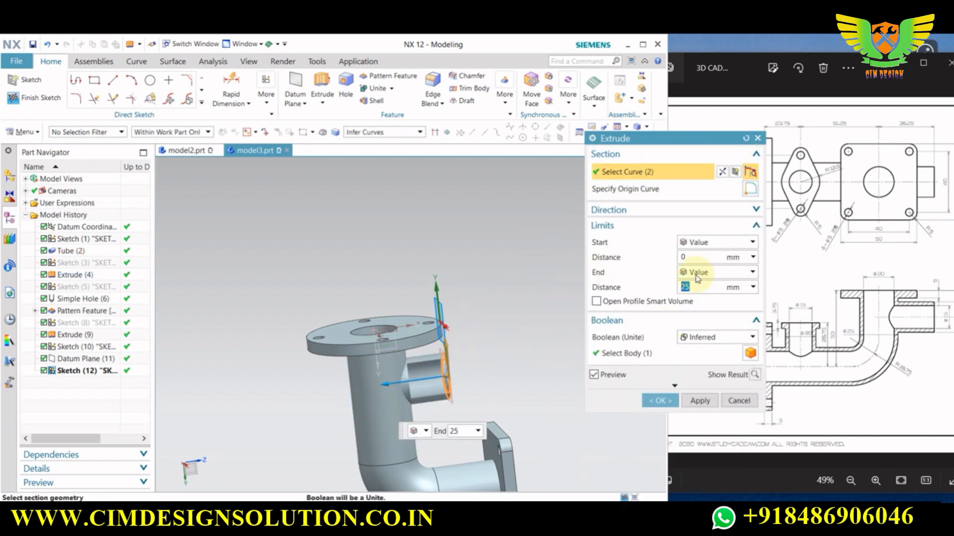
Extrude the ring between the two circles from 0 mm until the selected outer face of the tube, using the inferred Boolean
middle_drag(532, 327, 509, 331)
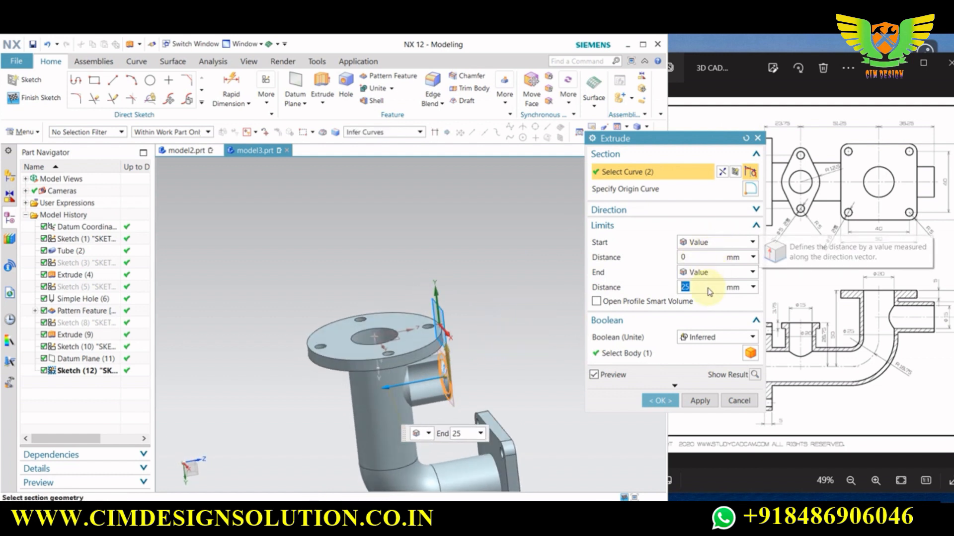
middle_drag(476, 359, 498, 397)
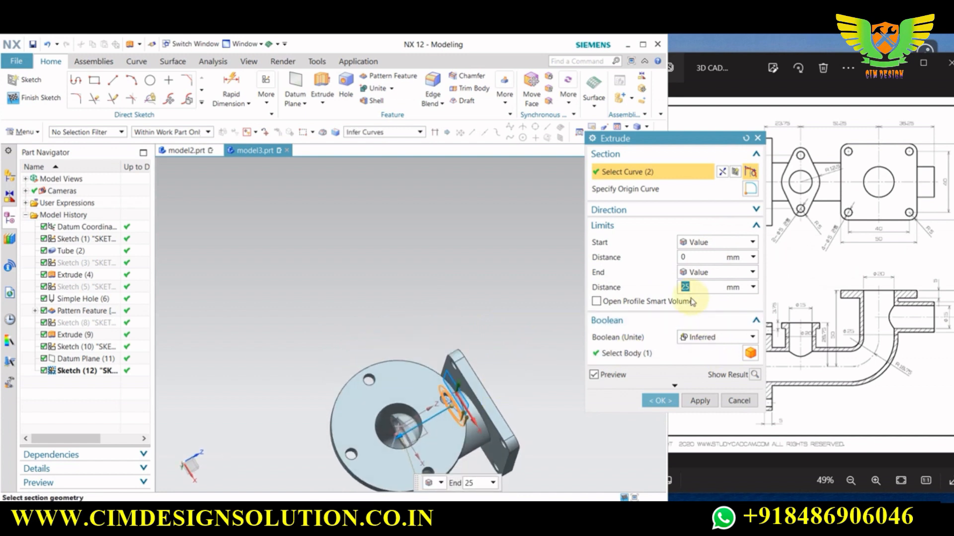
click(699, 272)
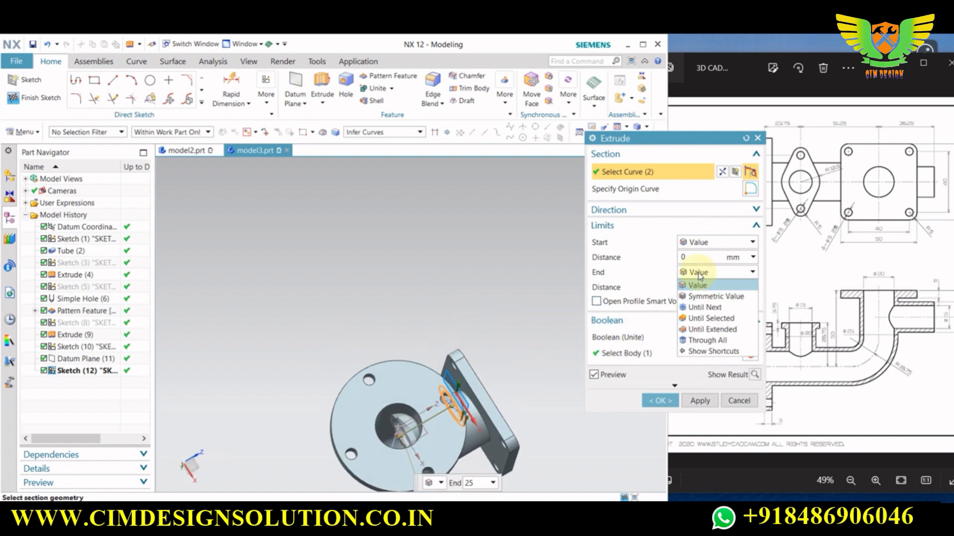
click(709, 318)
middle_drag(365, 306, 345, 273)
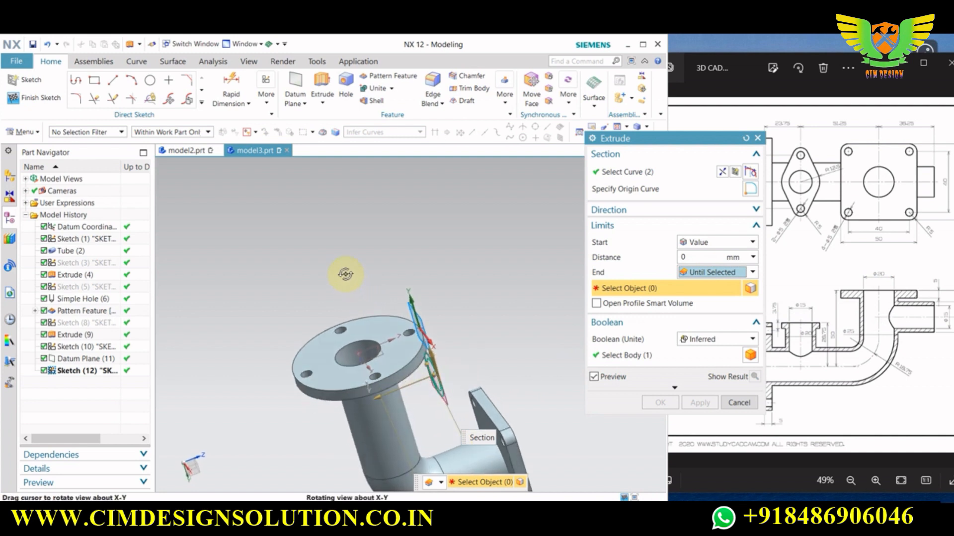
click(406, 413)
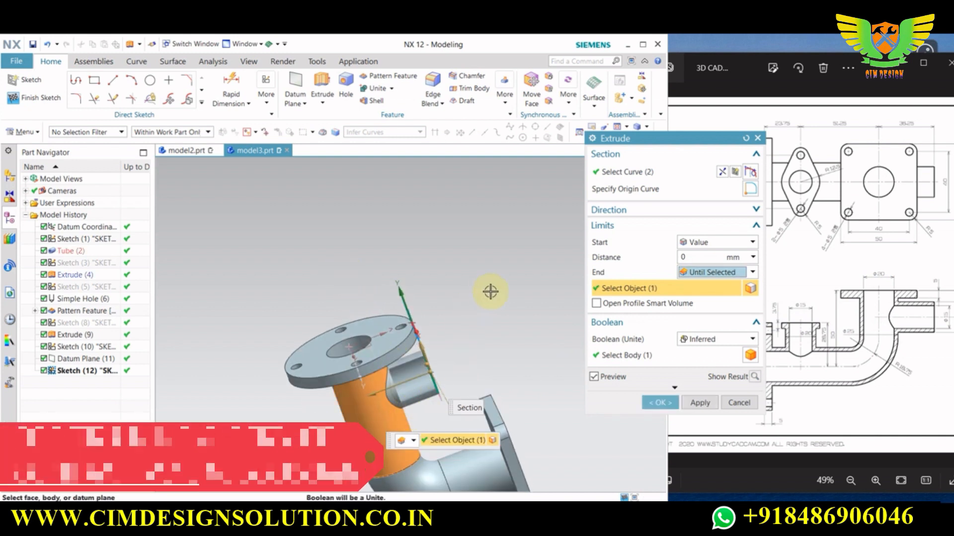
click(701, 402)
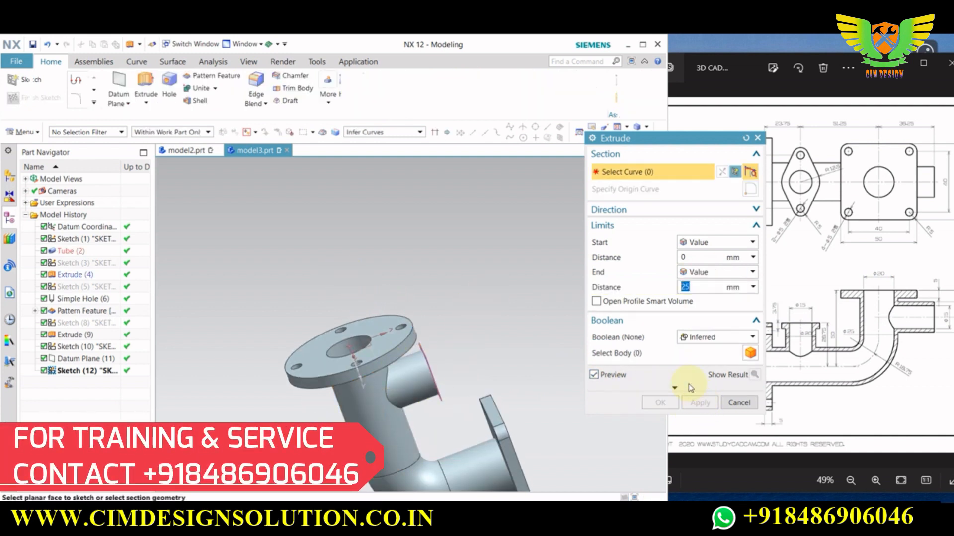
click(739, 402)
Open the branch pipe's extrusion for editing, check its Boolean option and cancel the edit
double_click(406, 374)
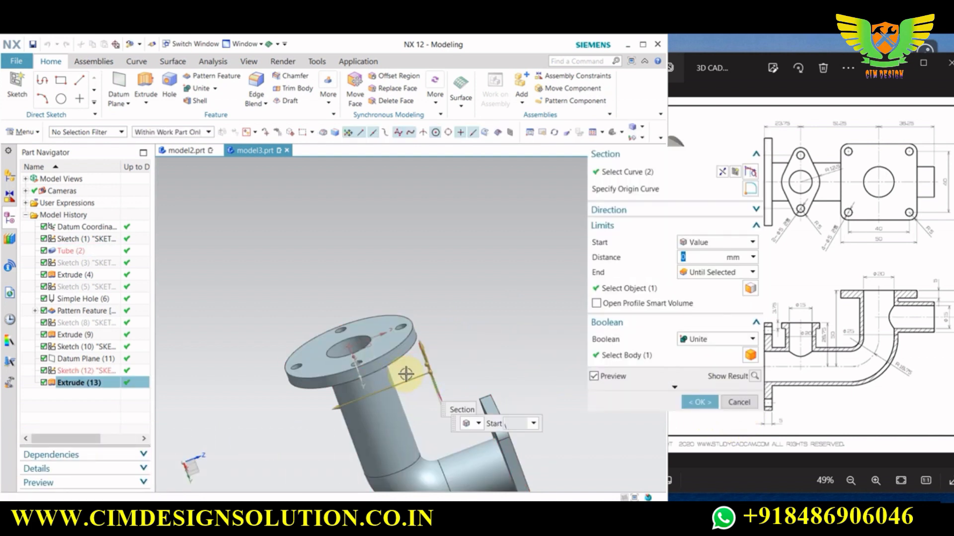
click(688, 339)
click(692, 353)
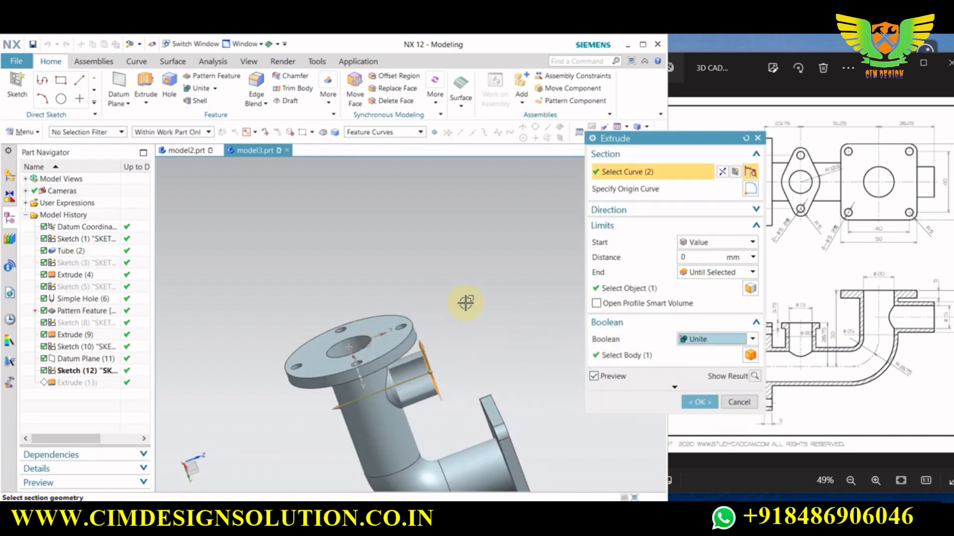
click(739, 401)
mouse_move(447, 309)
middle_down()
mouse_move(477, 336)
mouse_move(466, 322)
mouse_move(429, 317)
mouse_move(439, 313)
middle_up()
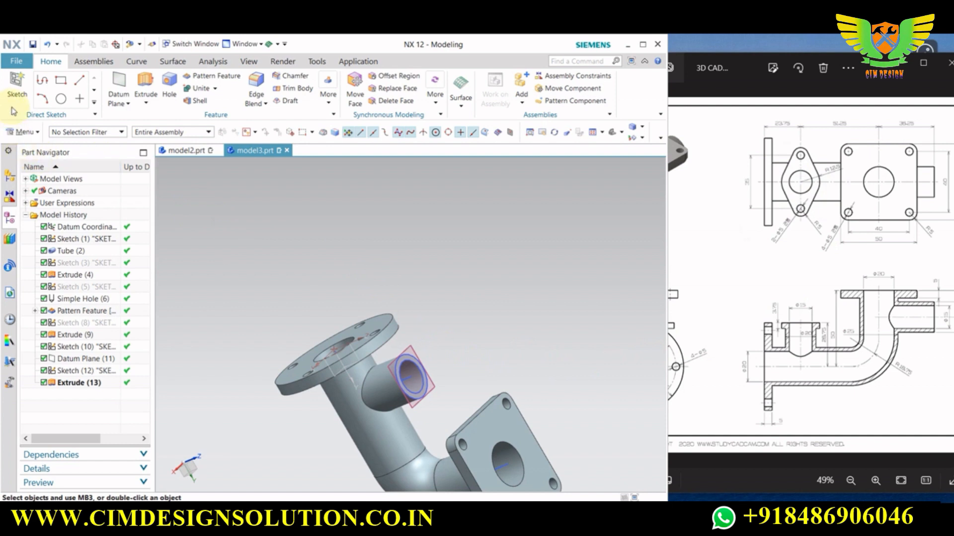
Create a sketch on the datum plane at the open end of the branch pipe, viewed square to the sketch plane
click(17, 90)
click(434, 383)
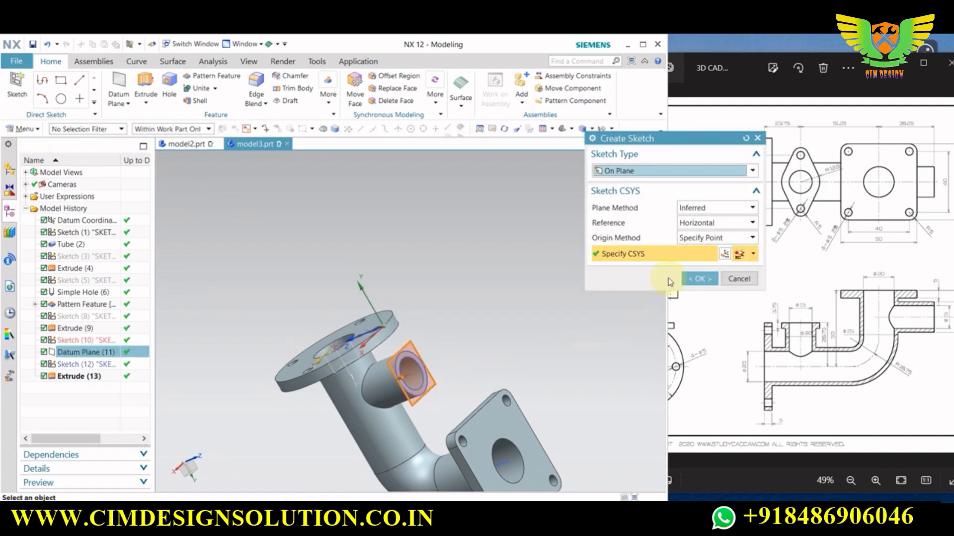
click(693, 278)
mouse_move(528, 298)
middle_down()
mouse_move(517, 331)
mouse_move(467, 332)
middle_up()
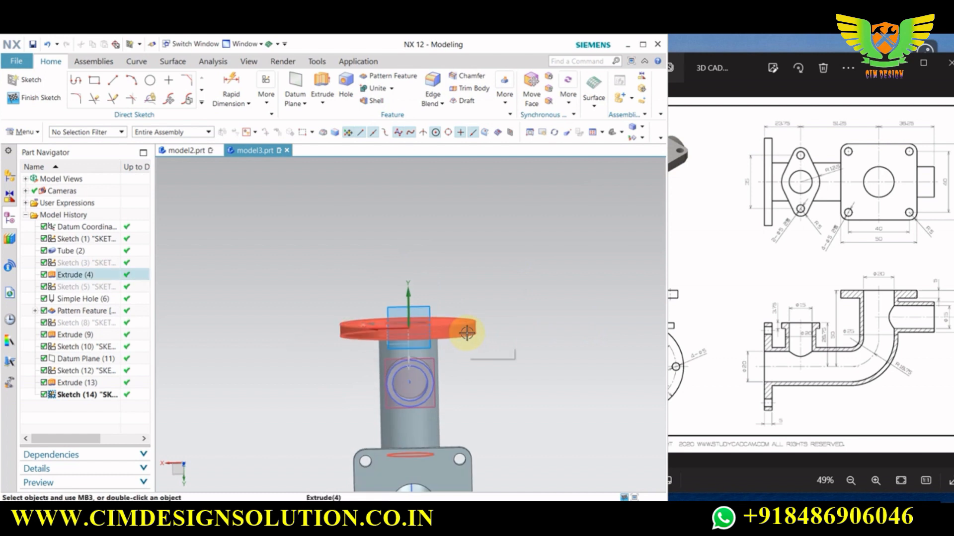
key(F8)
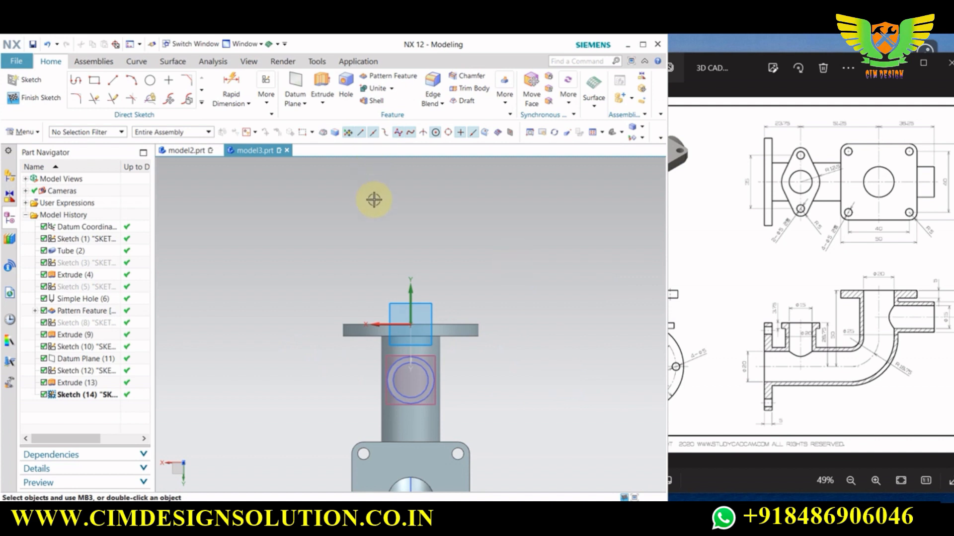
middle_drag(457, 316, 531, 397)
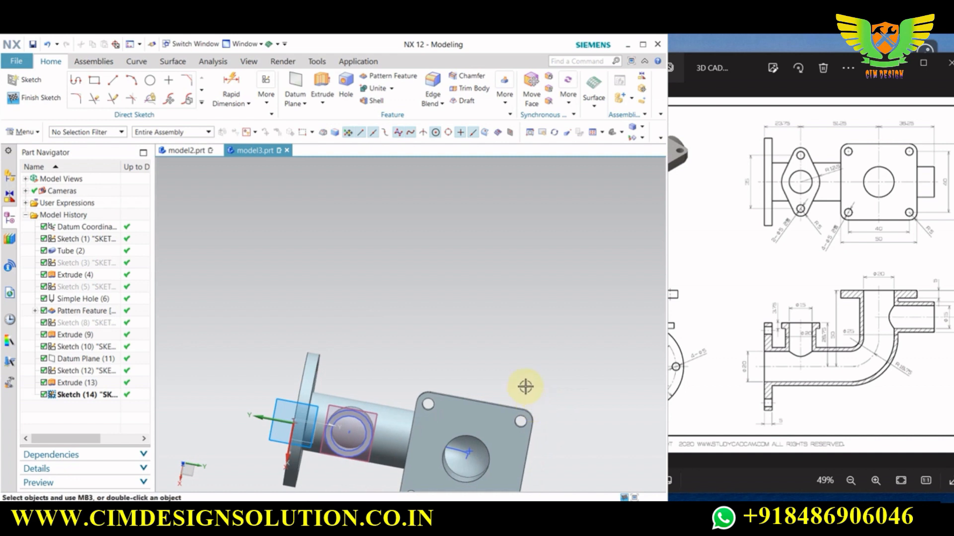
key(F8)
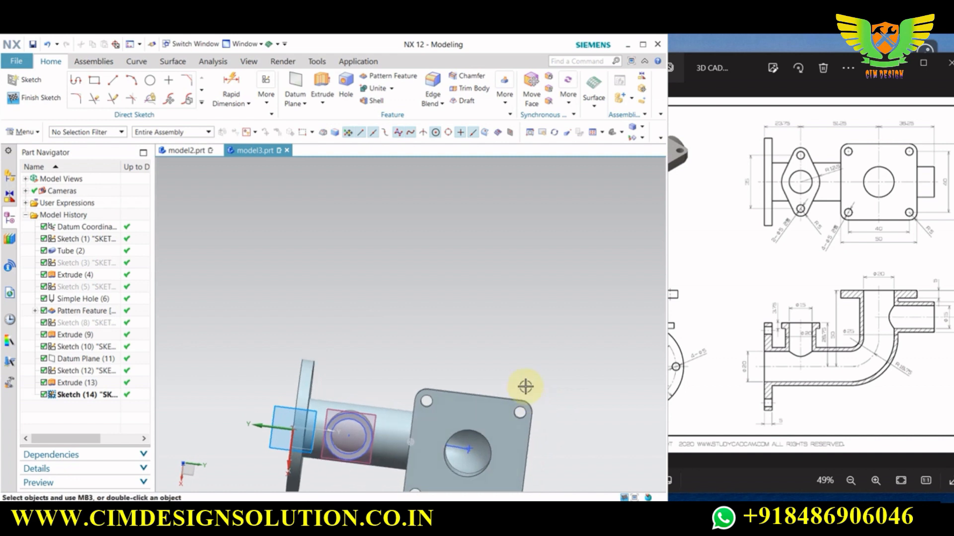
scroll(444, 257, down, 3)
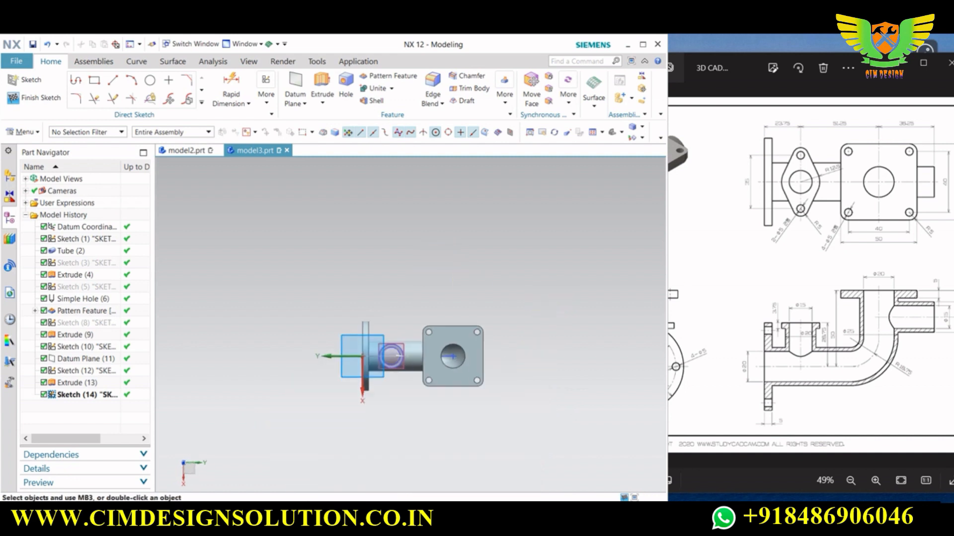
scroll(393, 363, up, 5)
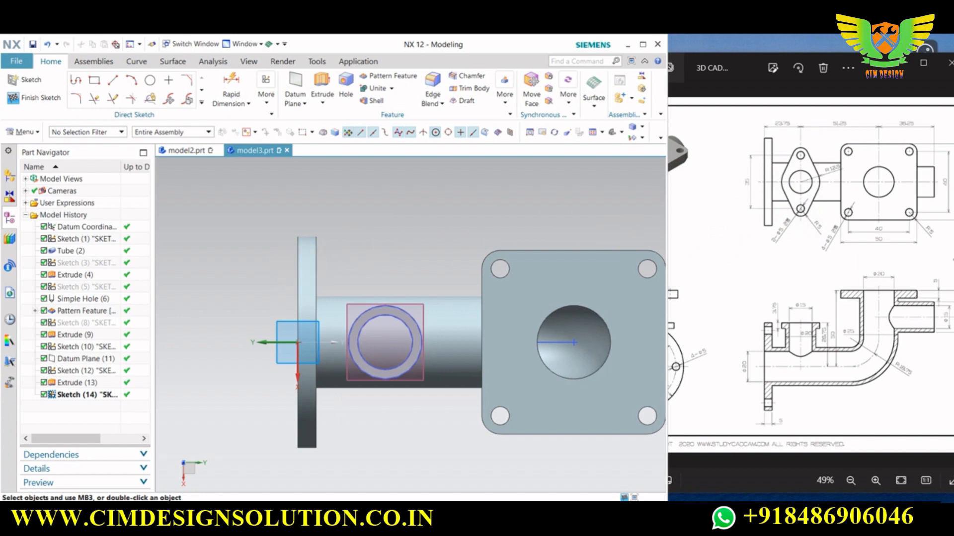
Draw a 17.5 mm line from the branch pipe's centre, perpendicular to the horizontal tube's axis
click(113, 81)
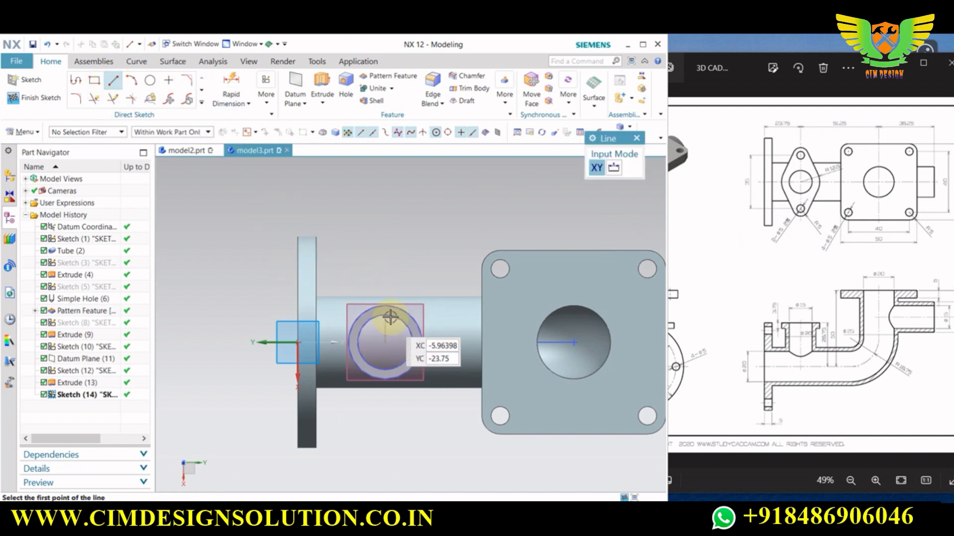
click(386, 344)
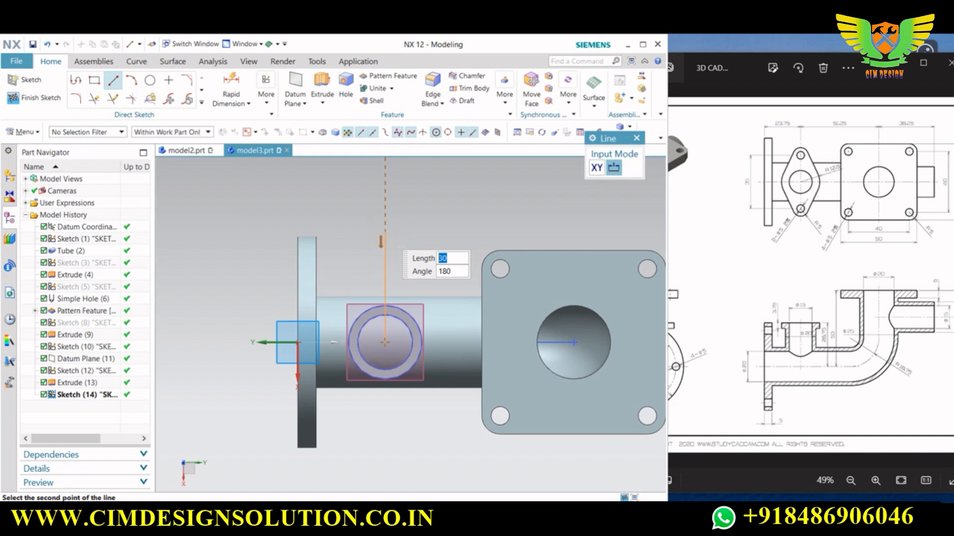
click(386, 233)
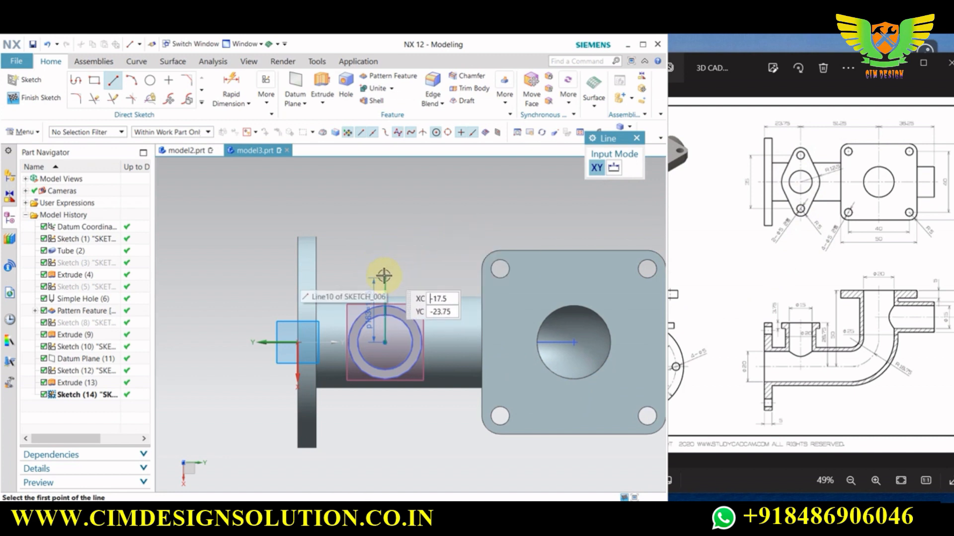
Draw two concentric circles with diameters of 10 mm and 5 mm centred on the free end of the 17.5 mm line
click(149, 80)
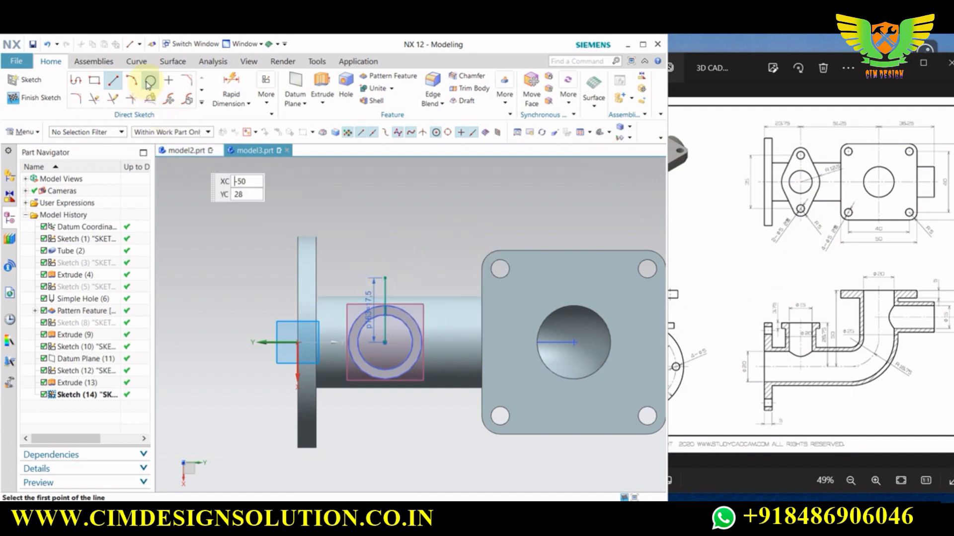
click(385, 277)
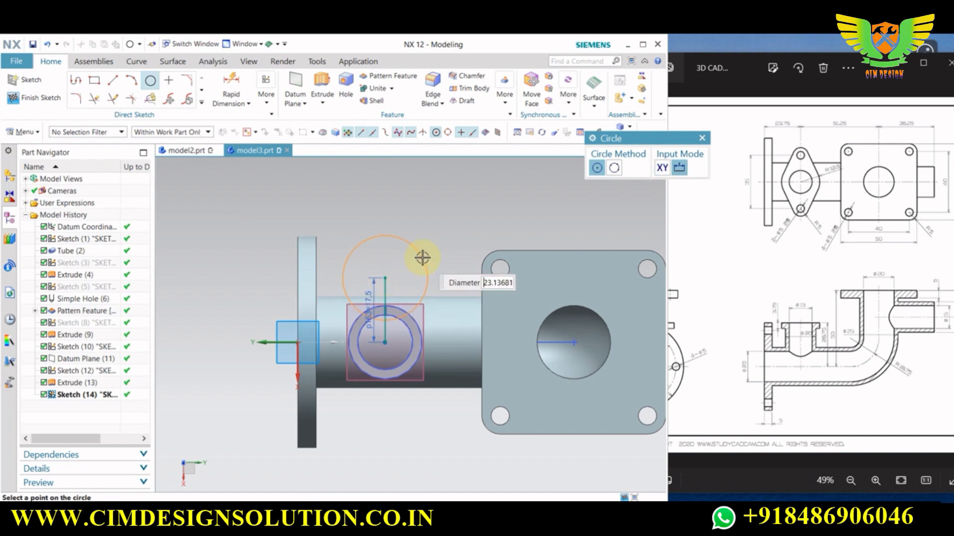
key(Return)
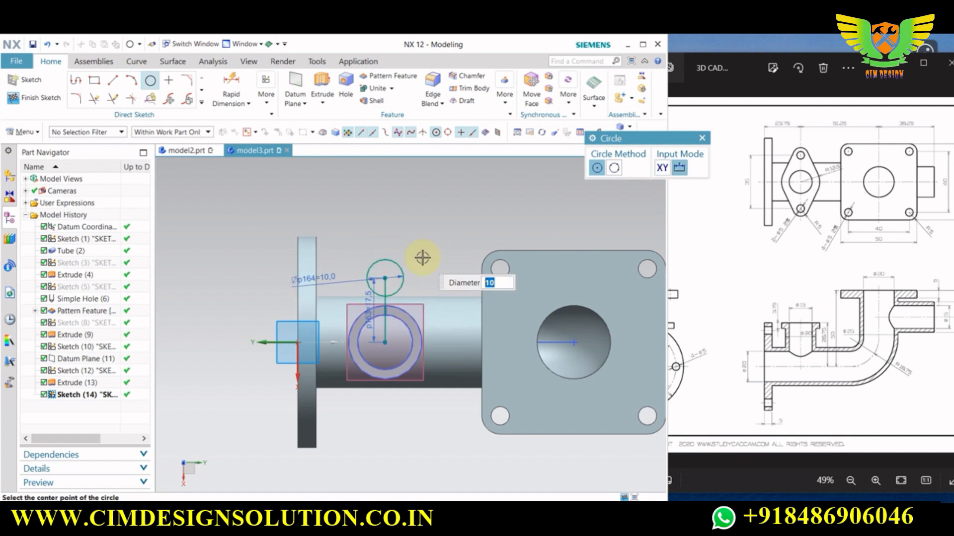
click(385, 278)
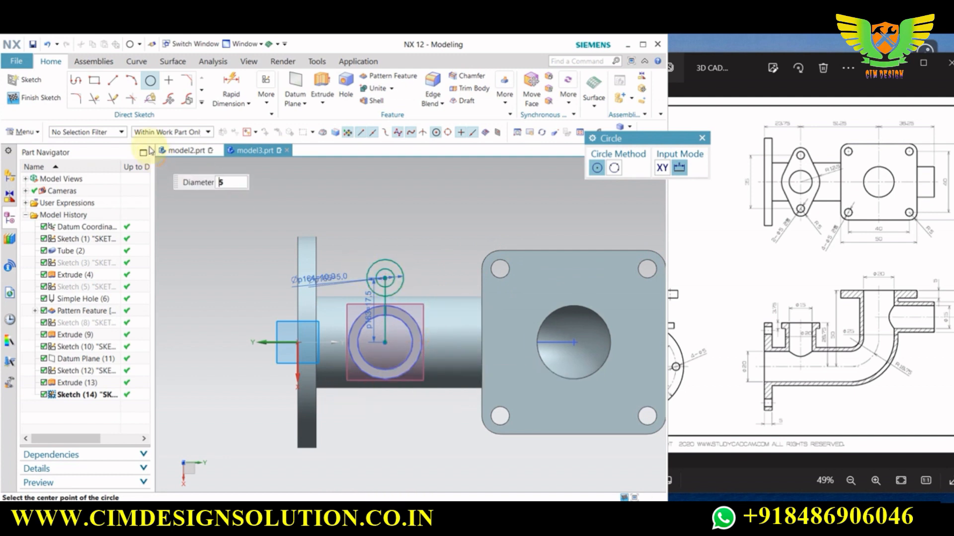
Draw two lines, one on each side, tangent to the 10 mm circle and the branch pipe's outer circle
click(114, 81)
click(366, 268)
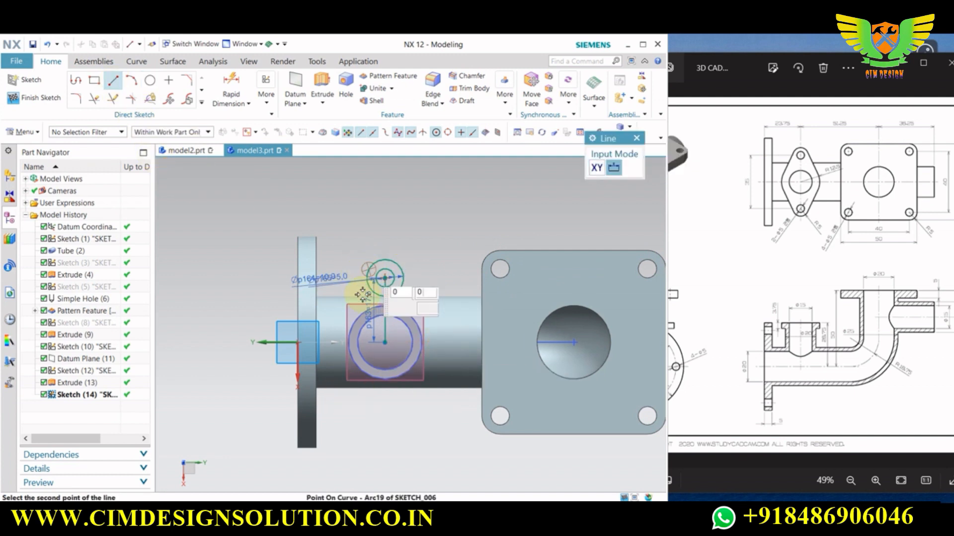
click(346, 341)
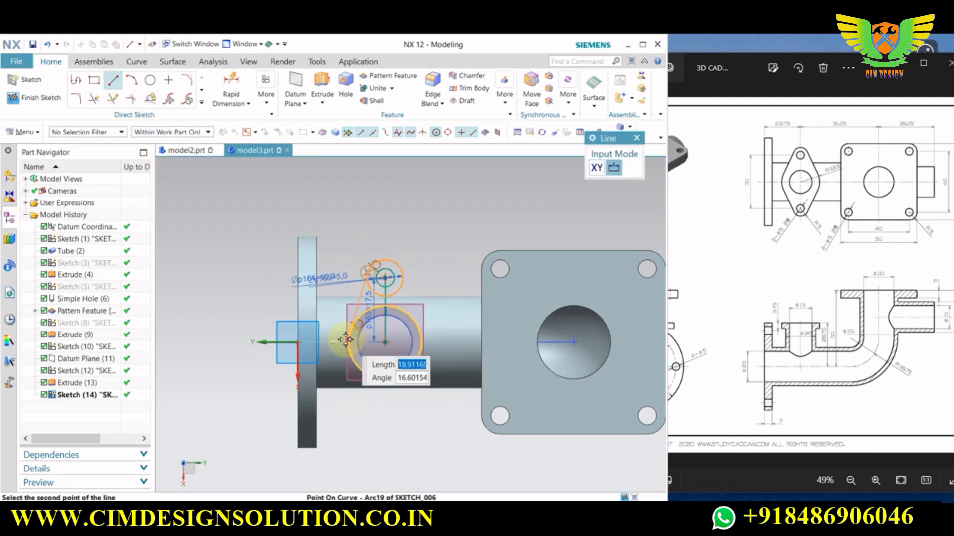
click(404, 271)
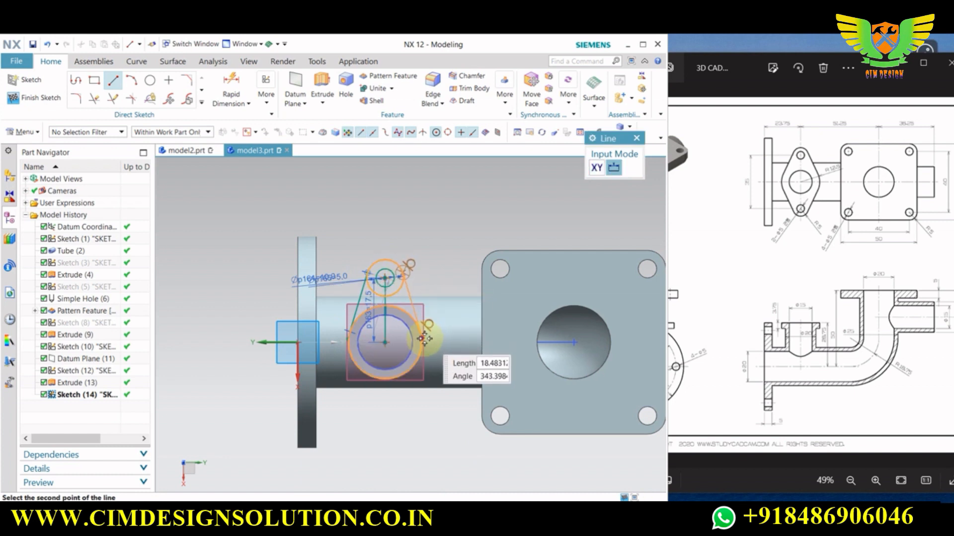
click(496, 401)
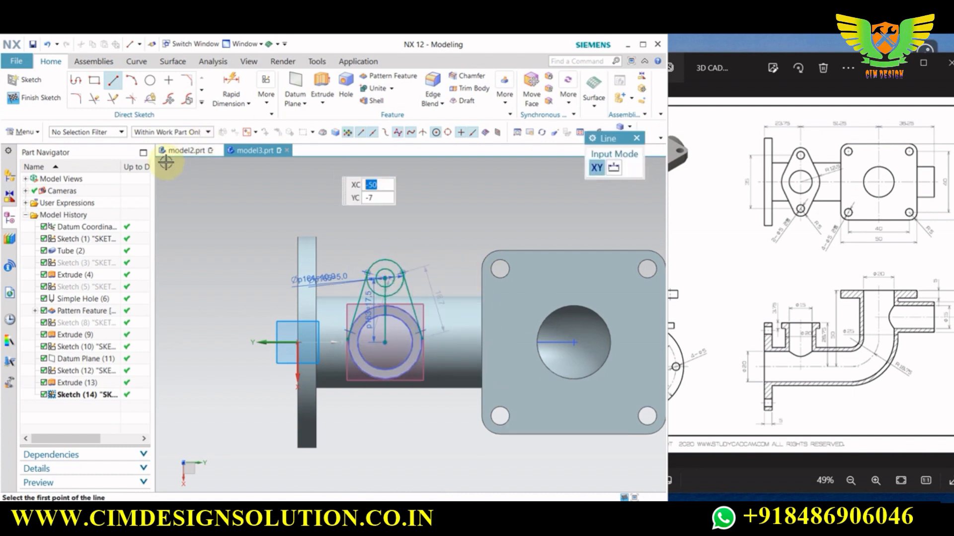
Trim away the 10 mm circle's inner arc between the tangent lines and remove the 17.5 mm line
click(94, 98)
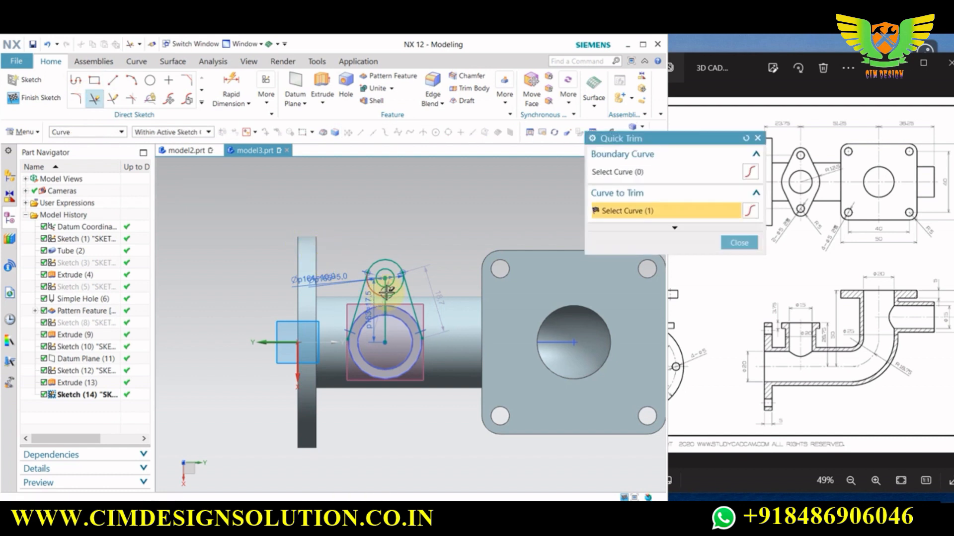
scroll(387, 288, up, 3)
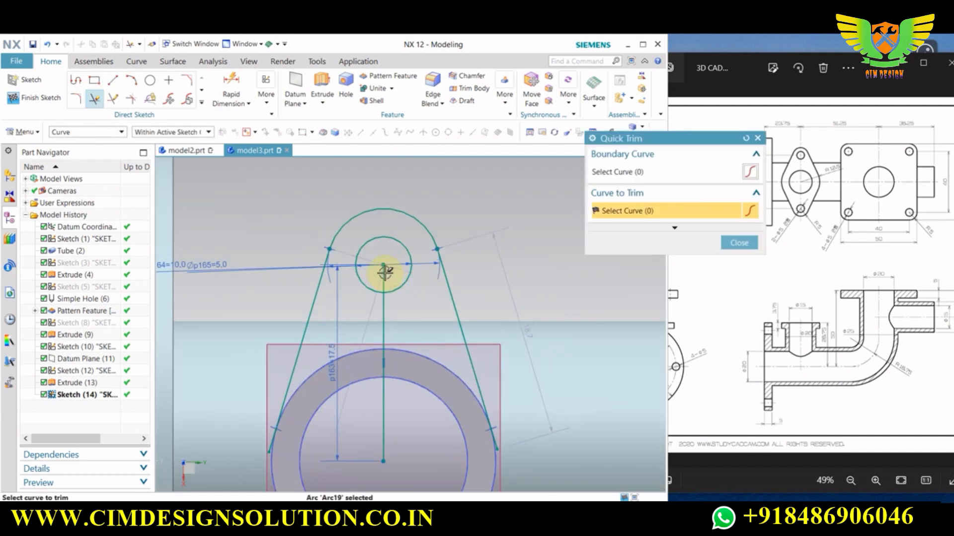
scroll(366, 251, down, 4)
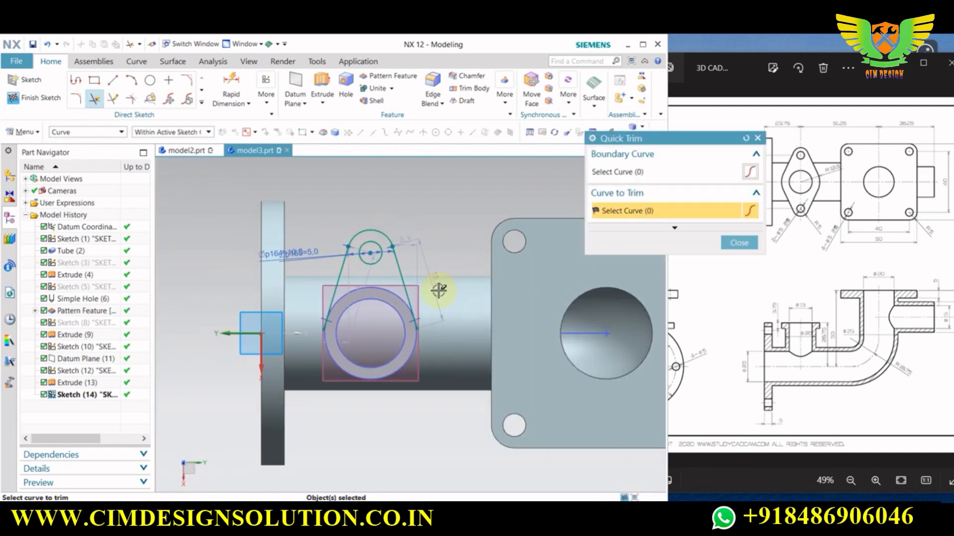
click(79, 84)
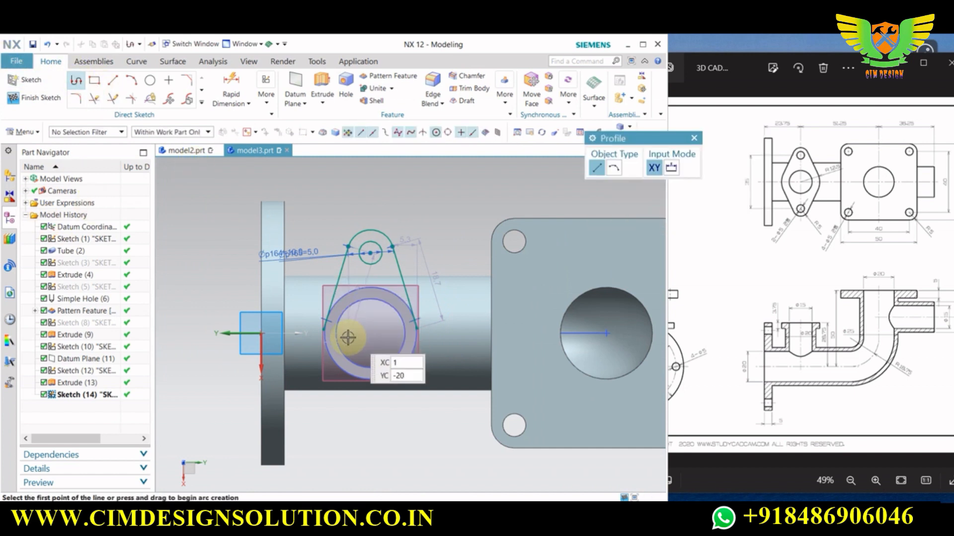
click(370, 333)
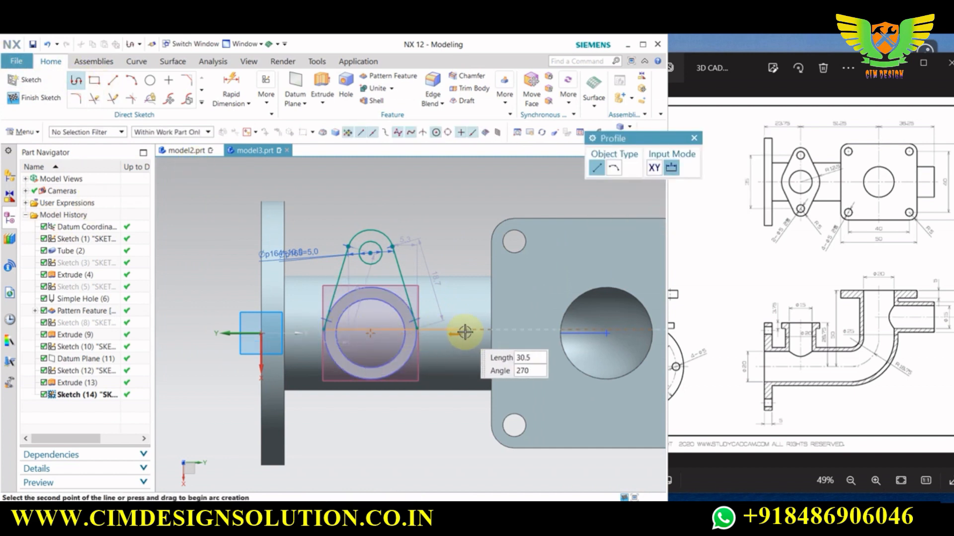
text(5)
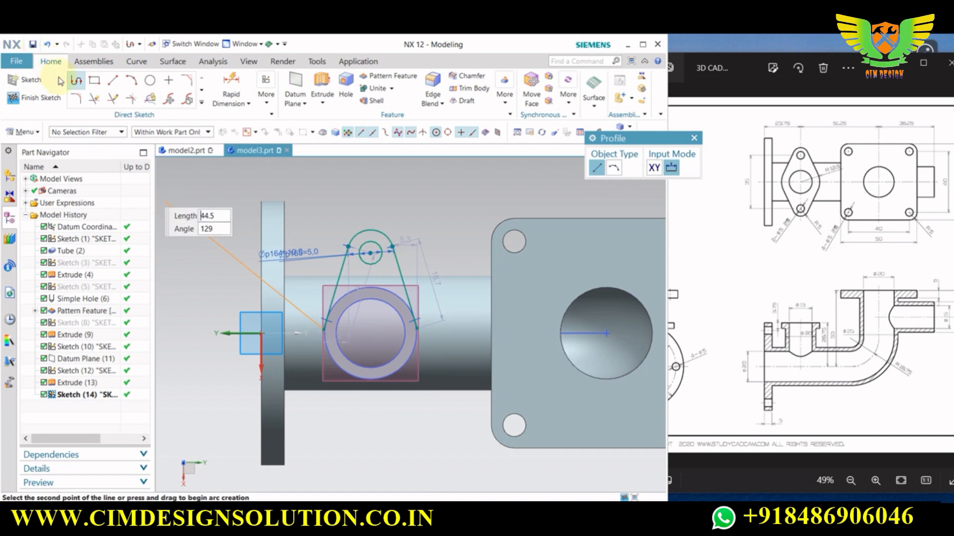
click(76, 81)
Draw a horizontal line about 35.5 mm long from the branch pipe's centre past the round flange
click(78, 85)
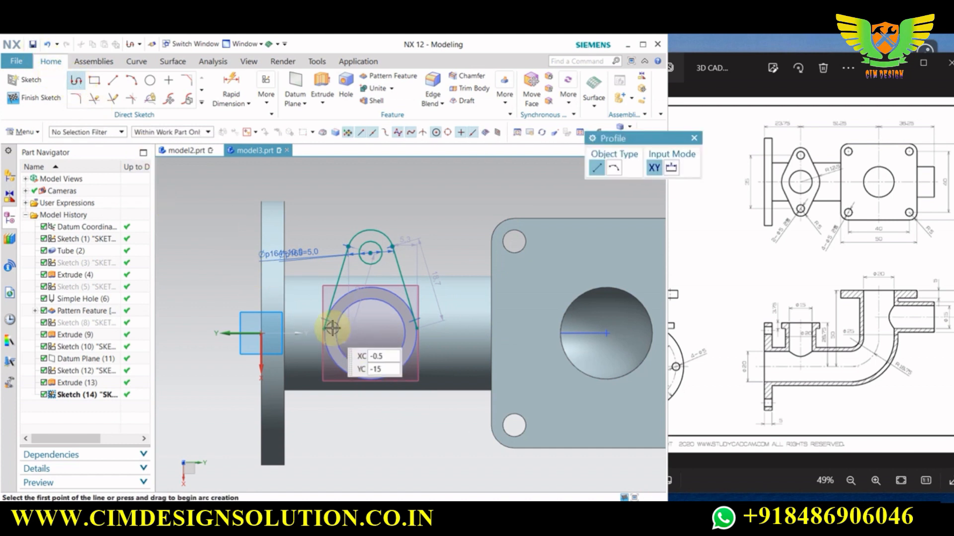
click(340, 336)
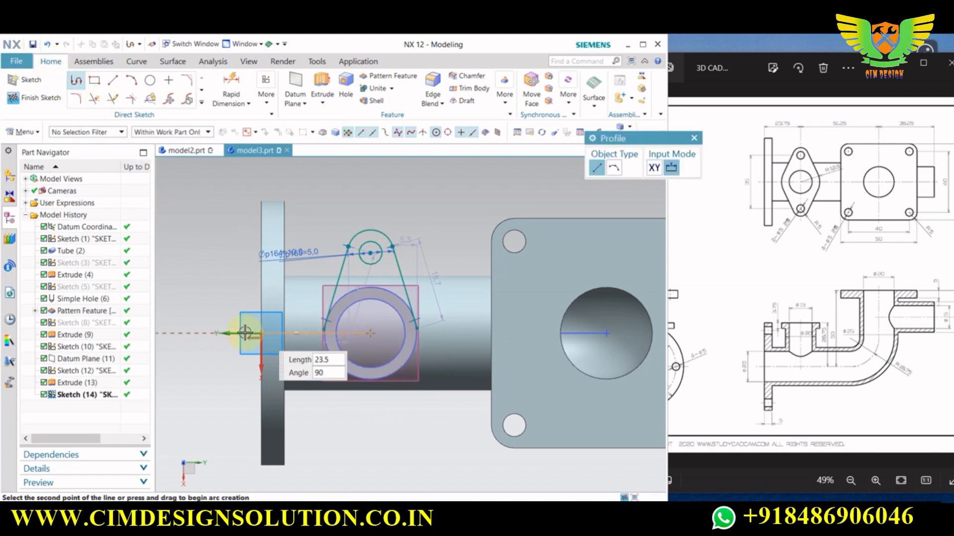
click(207, 333)
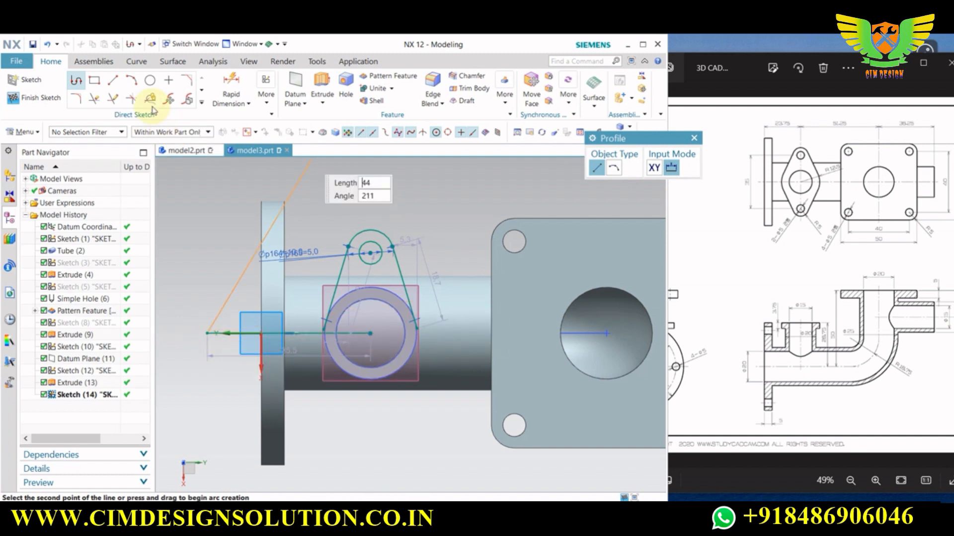
Mirror the lug's arc, 5 mm hole circle and two tangent lines about the horizontal line with Mirror Curve
click(203, 104)
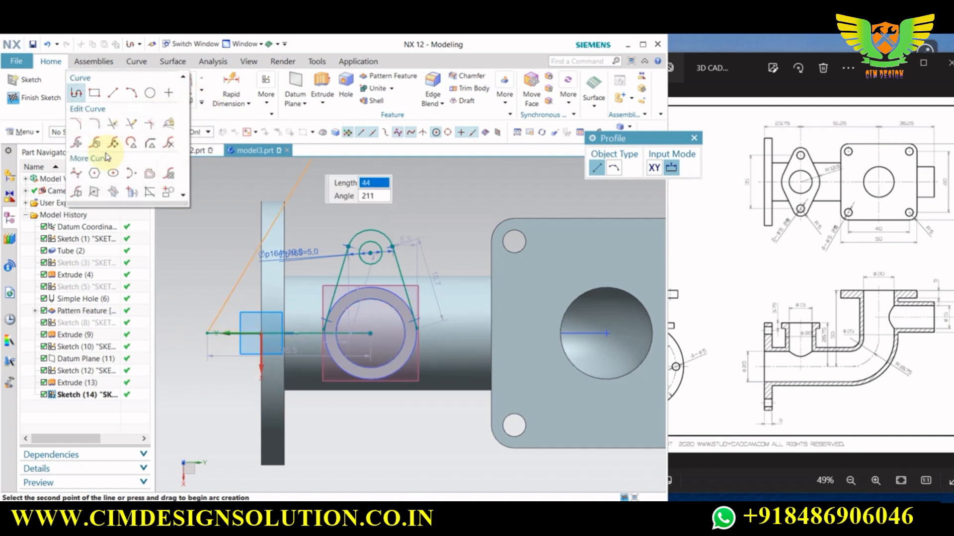
click(78, 192)
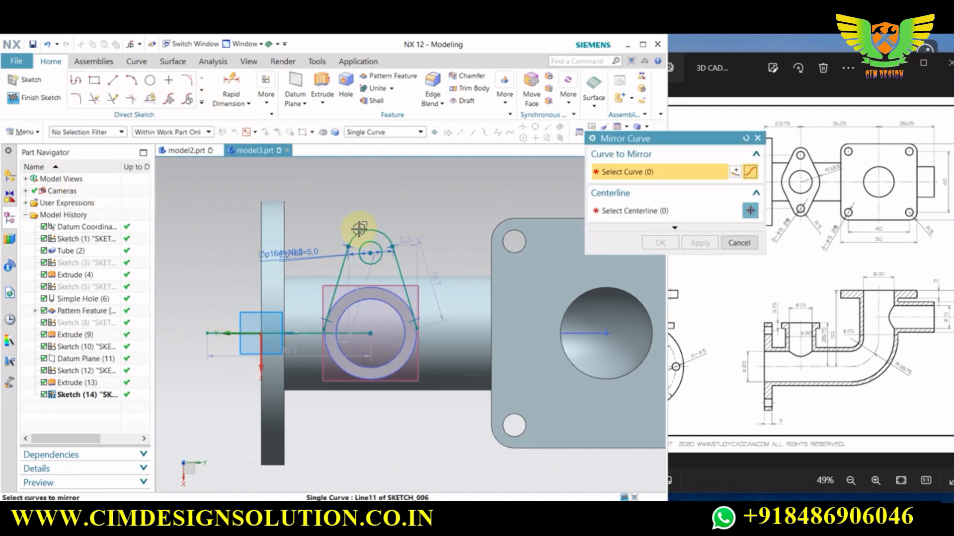
click(401, 272)
click(344, 277)
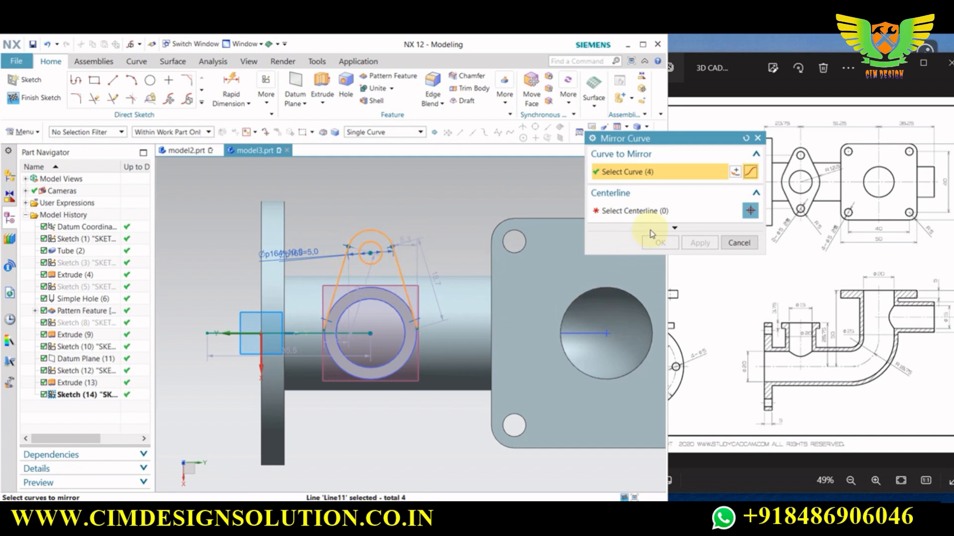
click(649, 212)
click(330, 335)
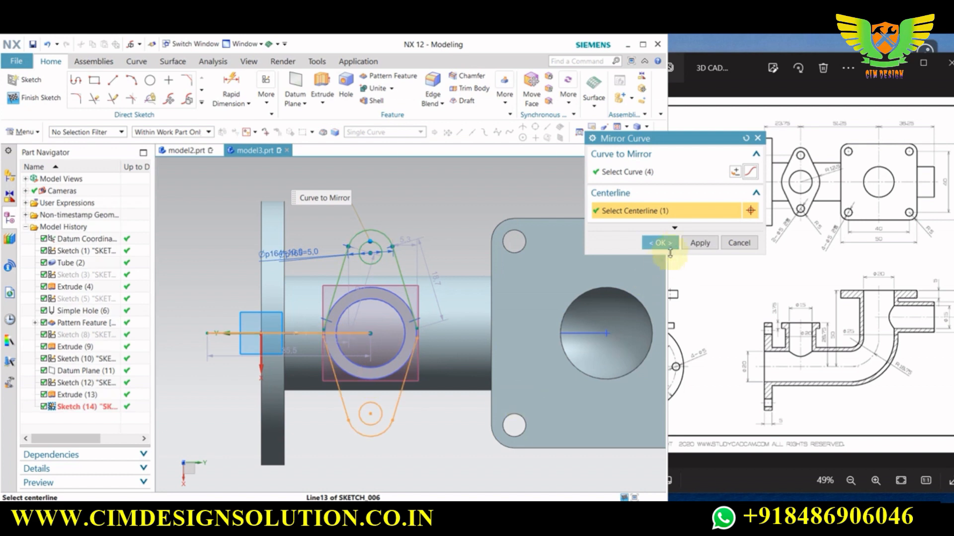
click(657, 244)
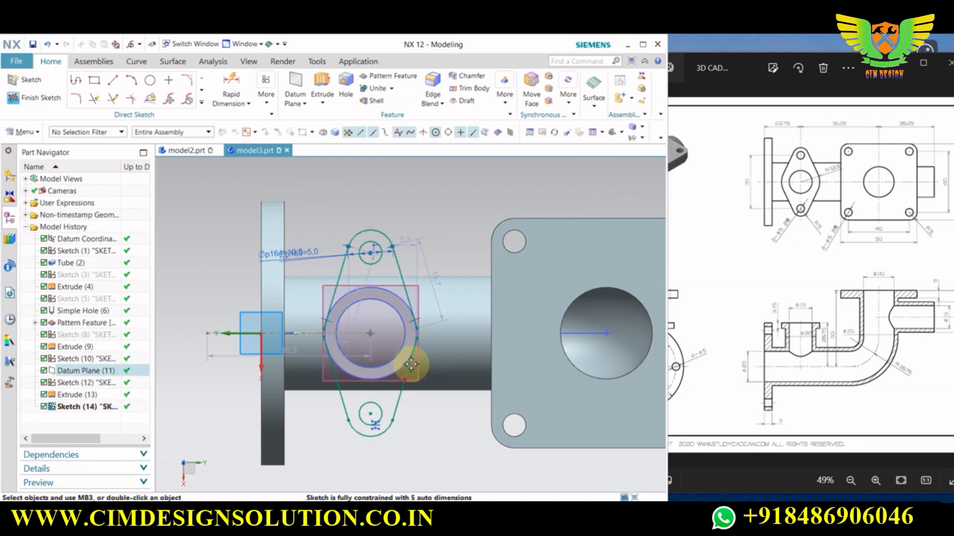
Draw a 20 mm circle centred on the branch pipe, matching its outer circle
scroll(415, 358, up, 1)
click(149, 80)
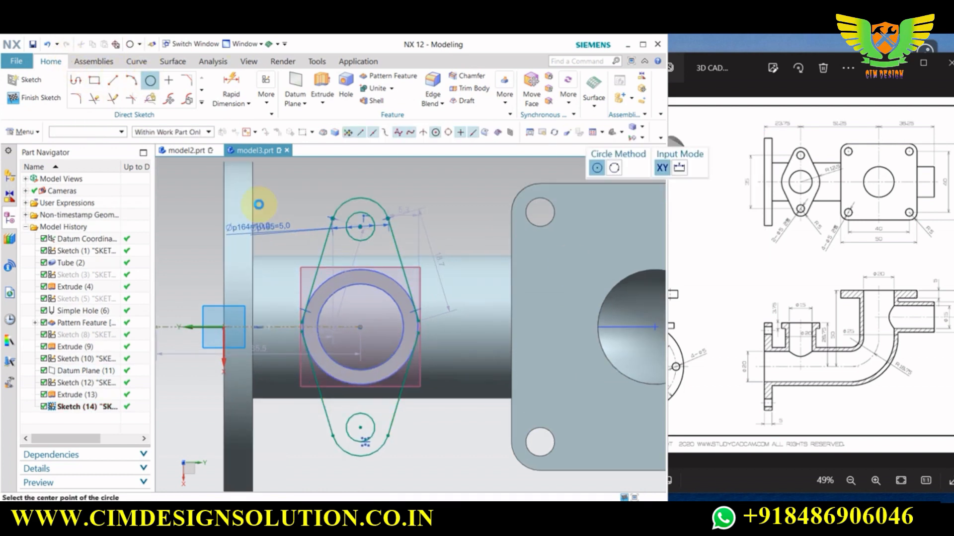
click(360, 327)
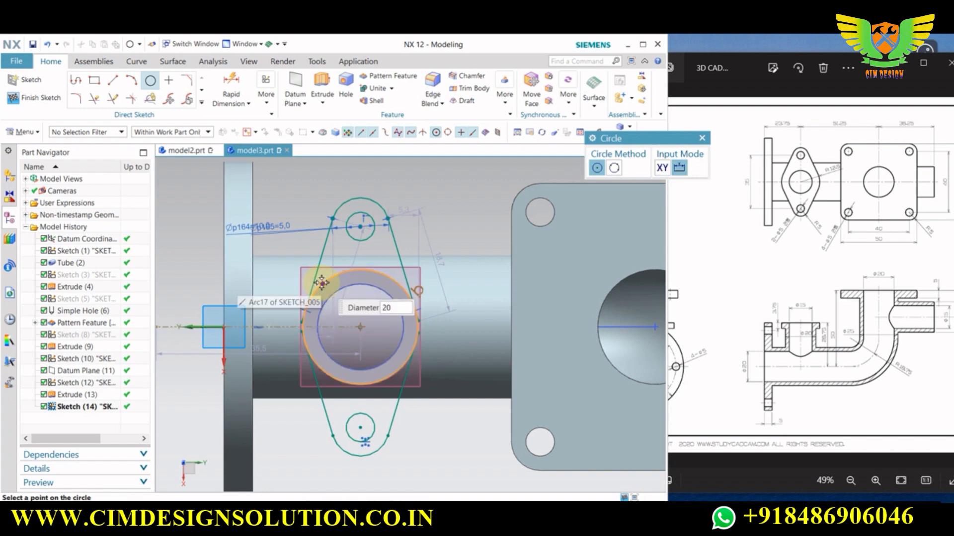
click(383, 324)
click(363, 328)
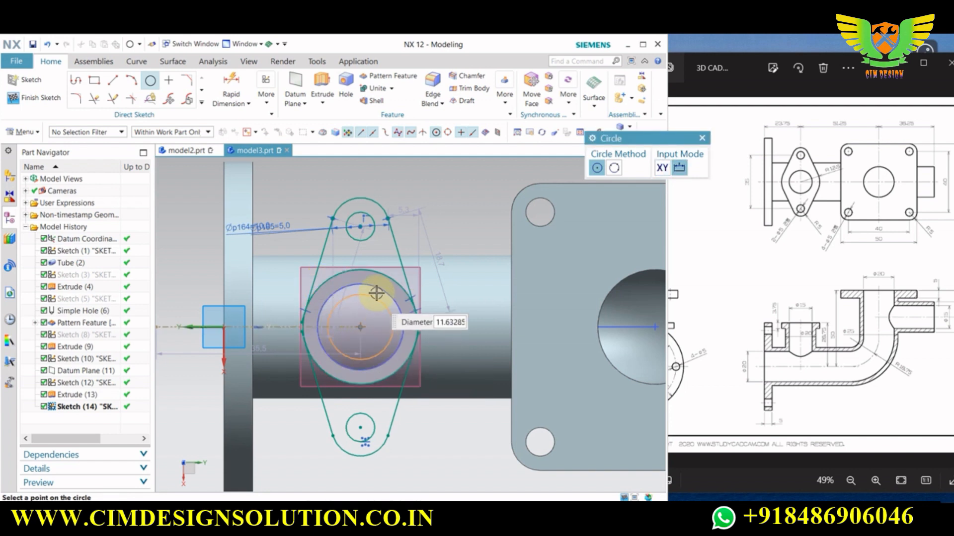
key(Escape)
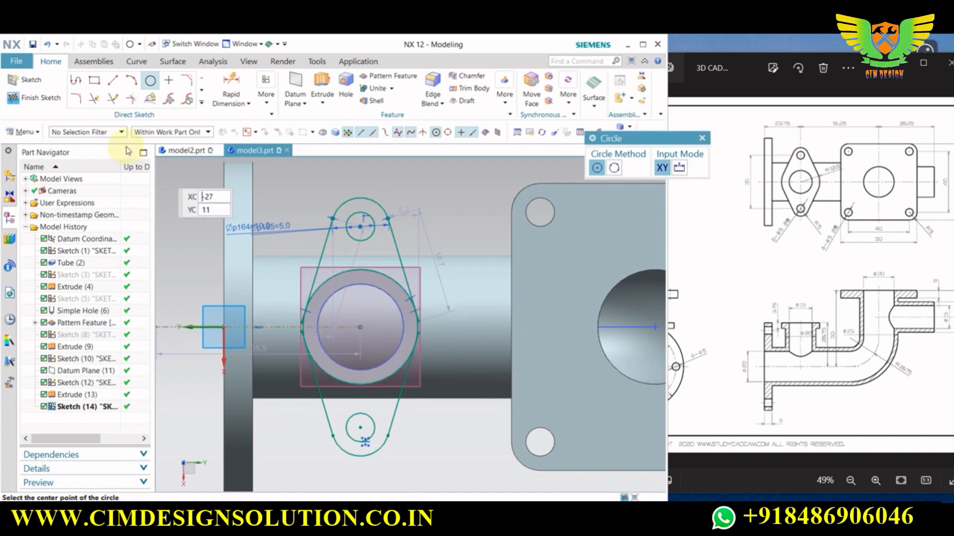
Trim the ends of the tangent lines that extend past the 20 mm circle on both sides of the flange outline
click(97, 101)
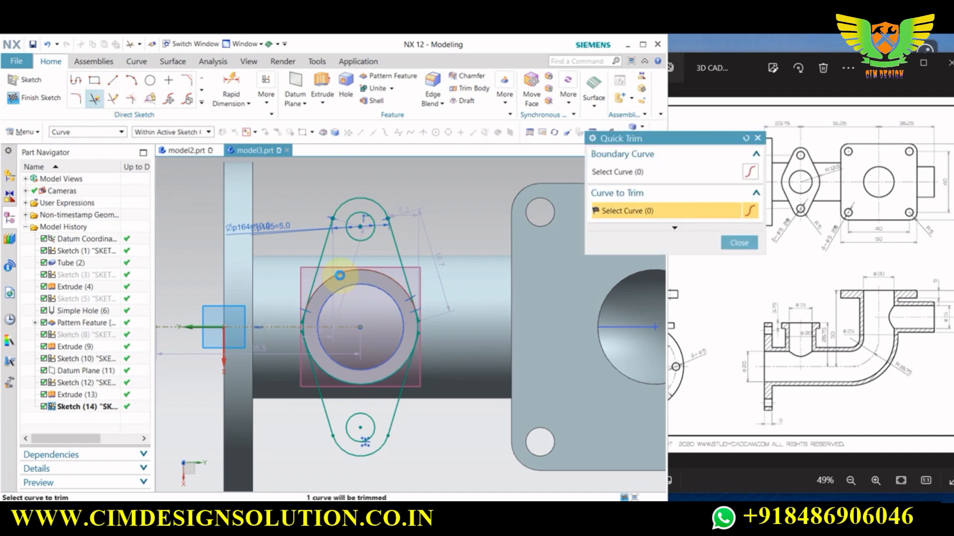
scroll(291, 323, up, 5)
click(346, 315)
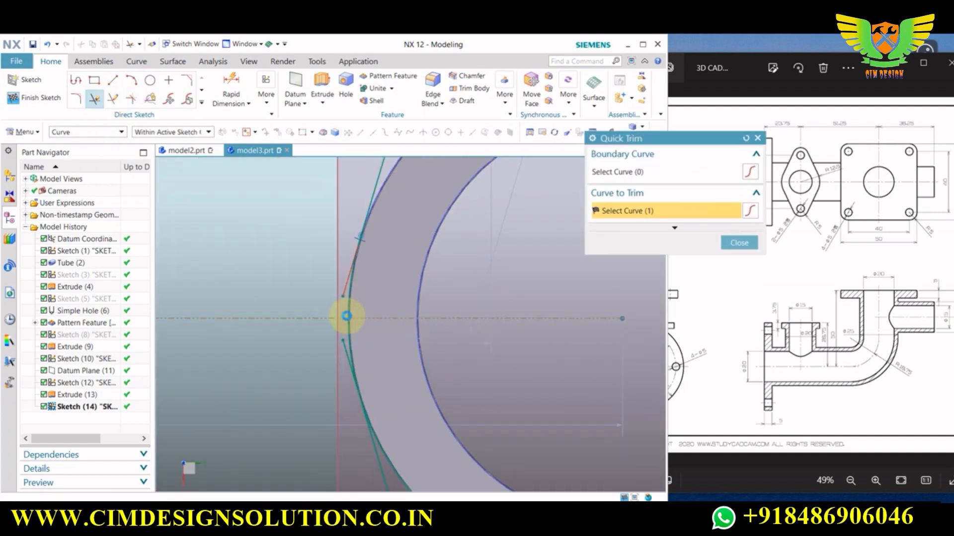
click(338, 334)
scroll(167, 211, down, 4)
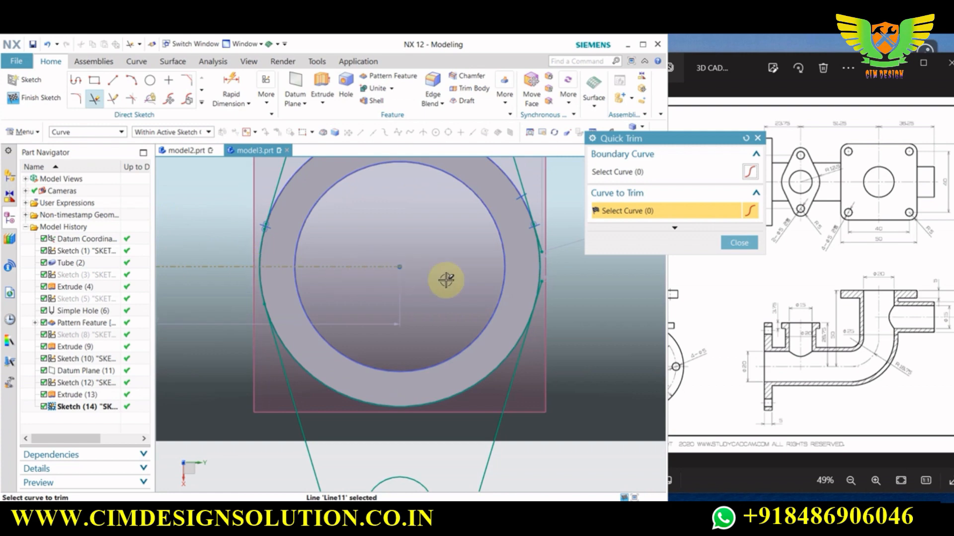
scroll(545, 230, up, 5)
click(540, 267)
scroll(444, 301, down, 5)
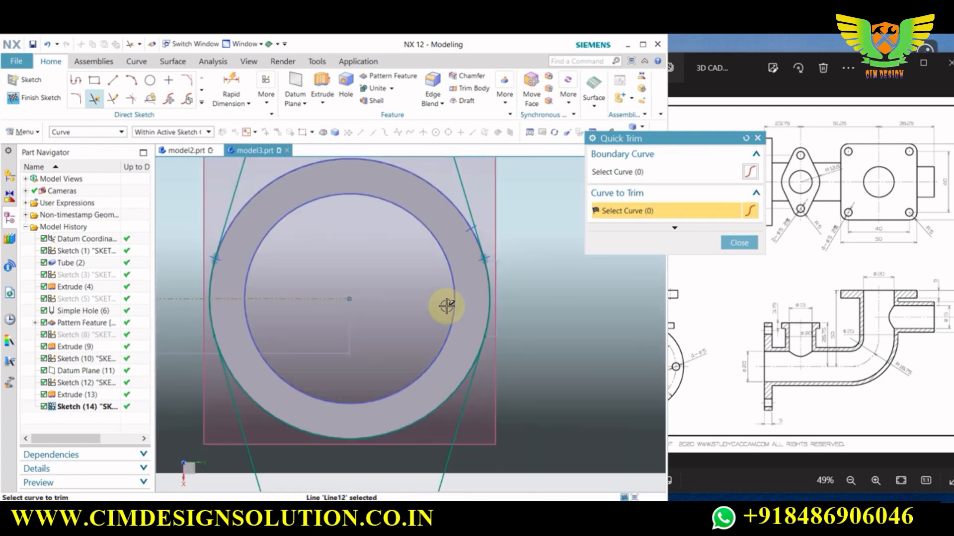
Trim away the 20 mm circle's arc inside the flange outline and finish the sketch
click(401, 384)
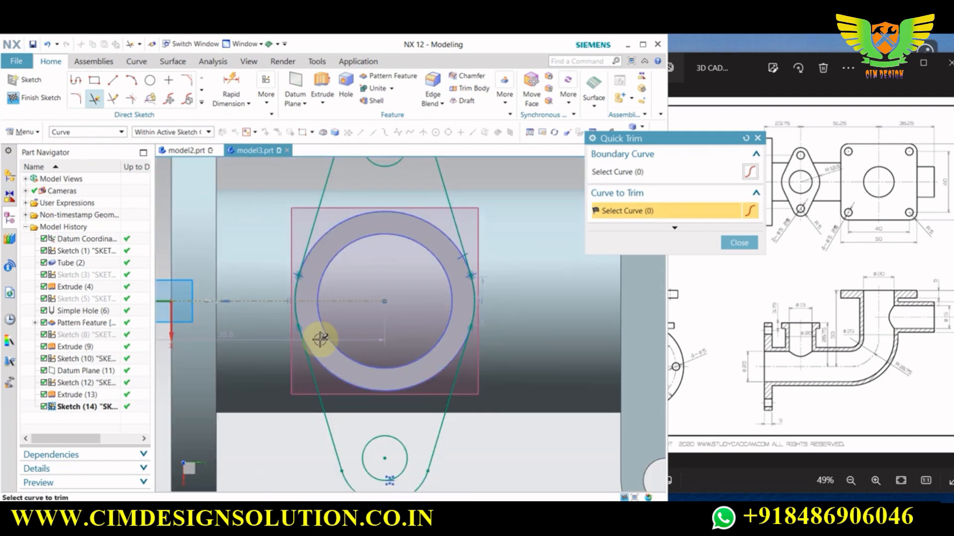
scroll(362, 366, down, 2)
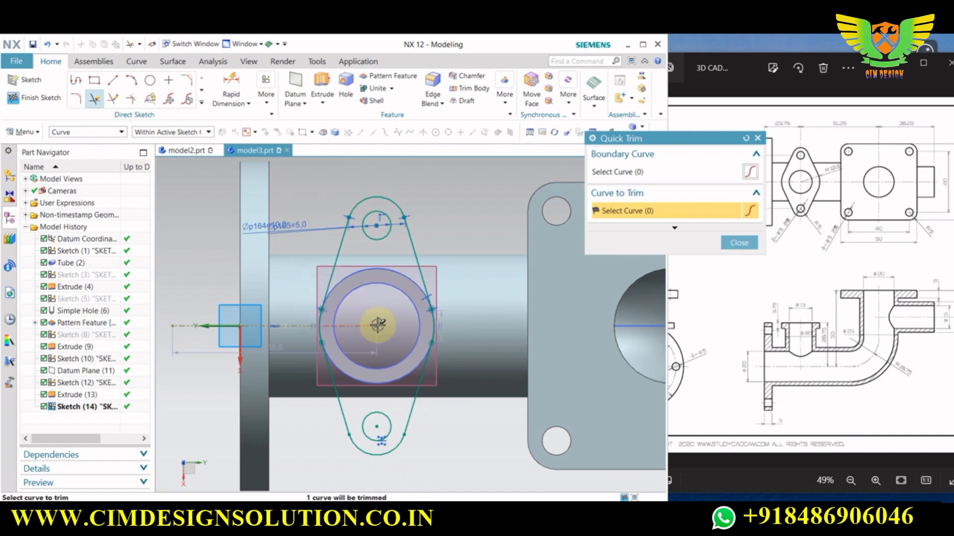
middle_drag(397, 368, 427, 362)
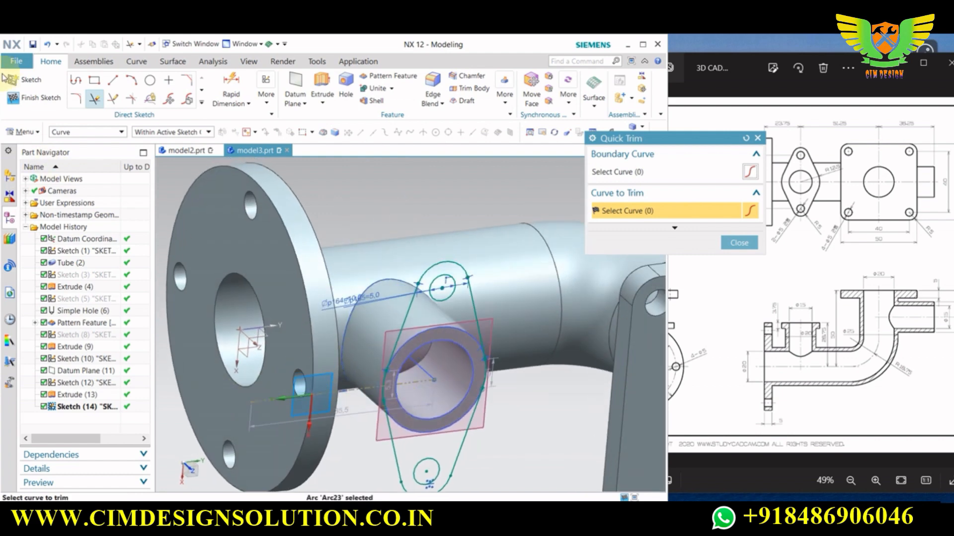
click(20, 97)
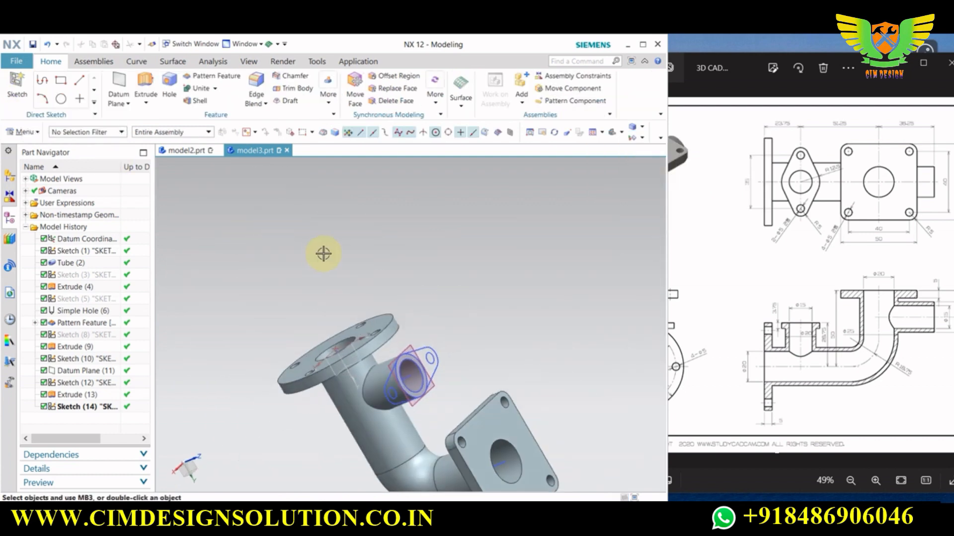
Pick the oval flange's region, excluding the pipe bore and both bolt holes, as the Extrude section using Region Boundary Curve
click(145, 88)
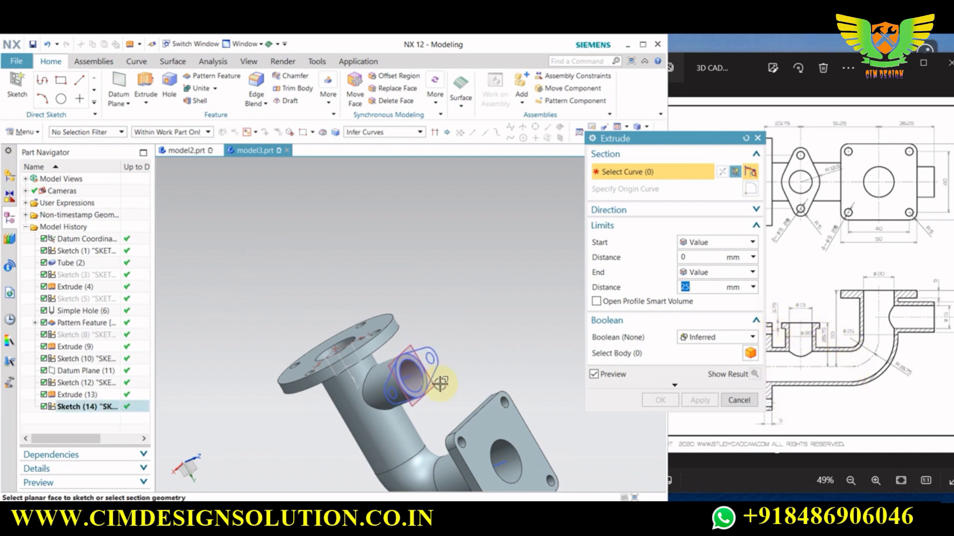
scroll(419, 351, up, 3)
click(358, 132)
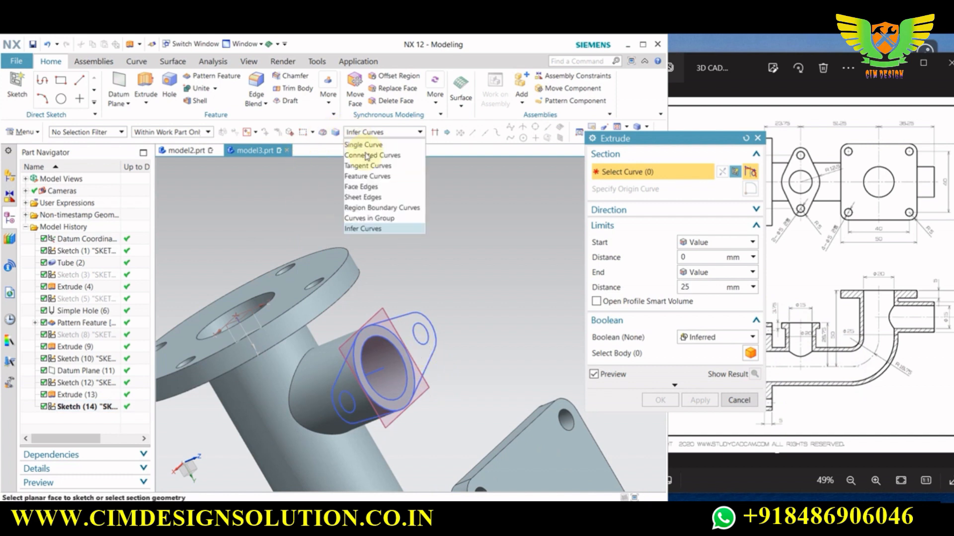
click(372, 206)
click(427, 337)
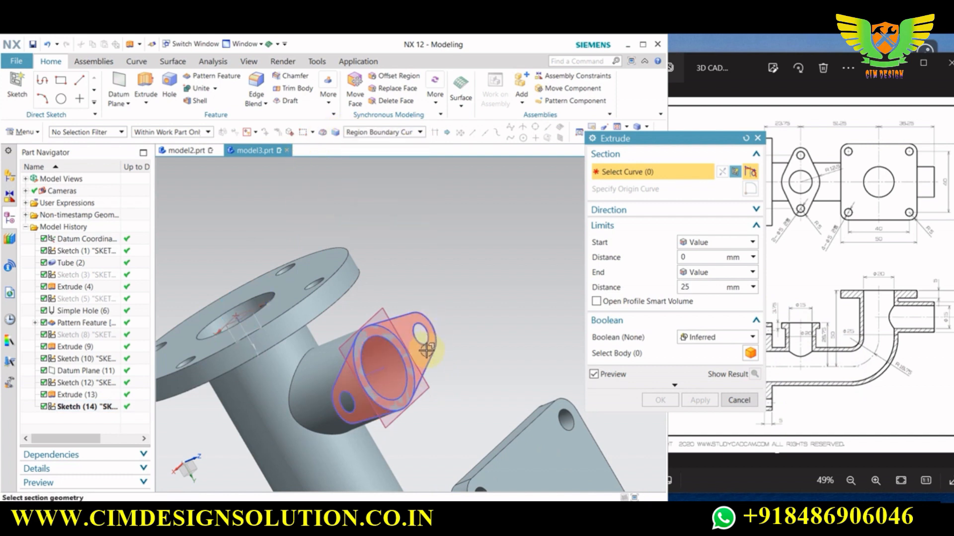
middle_drag(468, 343, 385, 342)
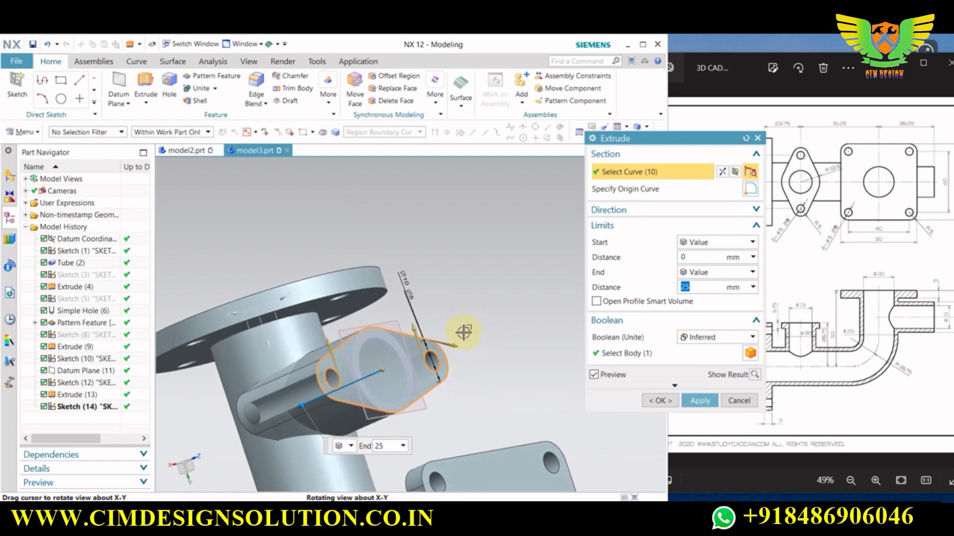
click(390, 350)
click(460, 377)
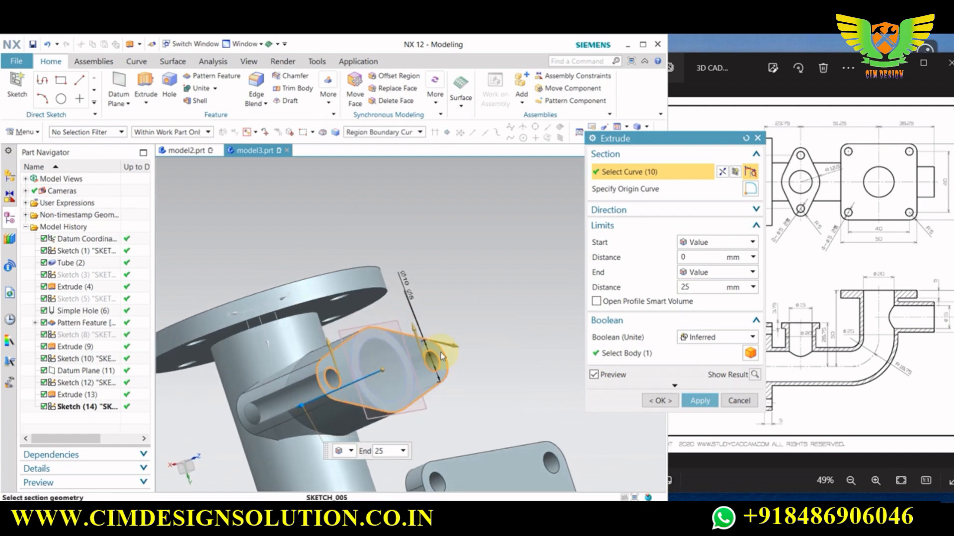
middle_drag(422, 351, 410, 331)
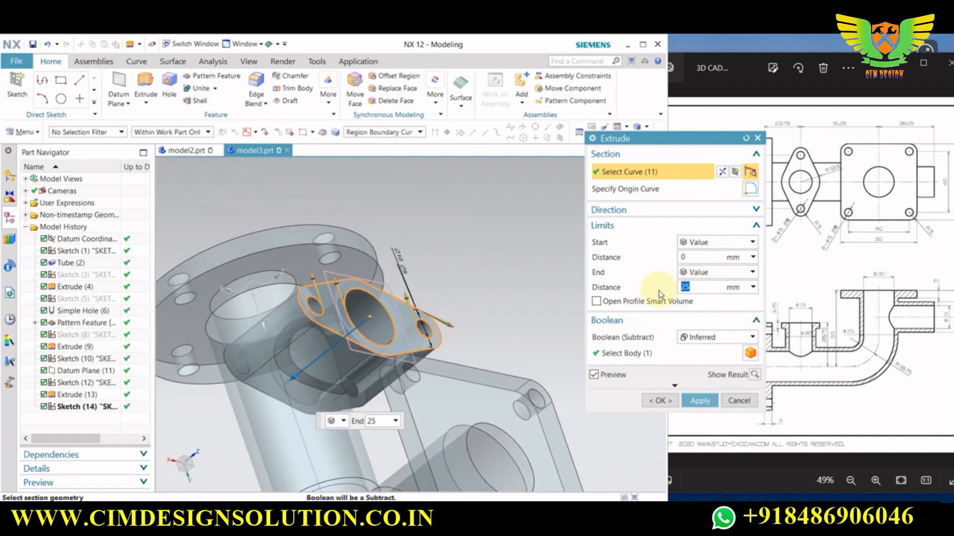
Extrude the oval flange section 3.75 mm and unite it with the pipe body
text(3.75)
key(Return)
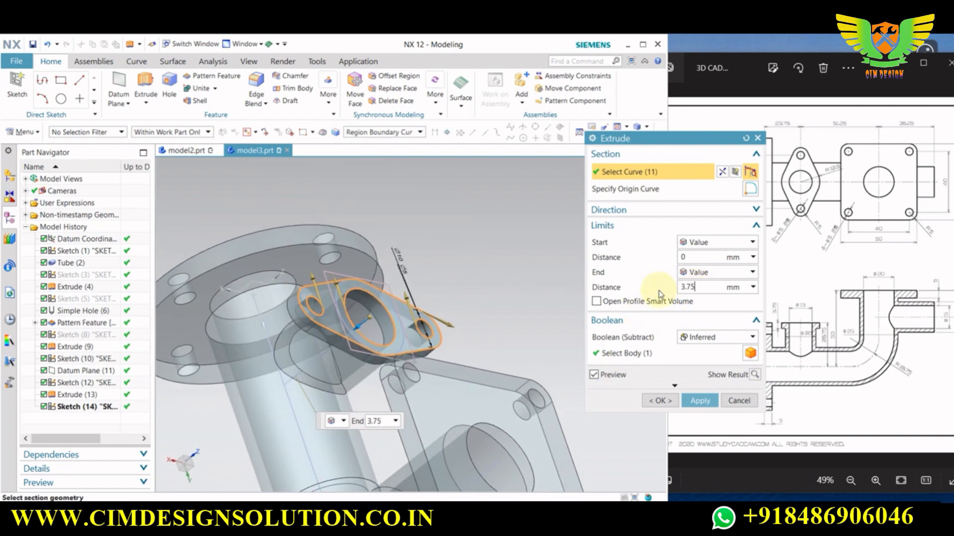
click(719, 337)
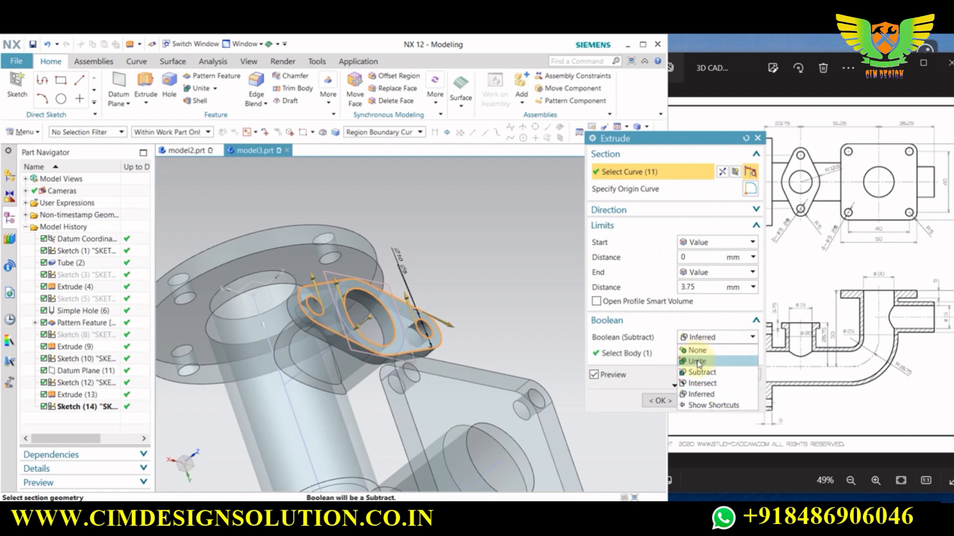
click(696, 359)
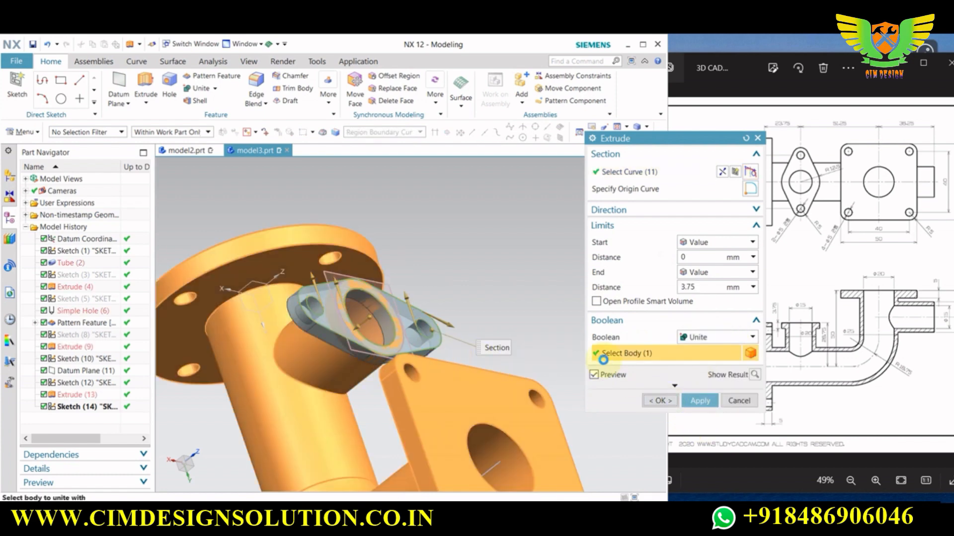
middle_click(602, 360)
Hide the branch pipe's circle sketch, the oval flange's sketch and their datum plane
middle_drag(442, 260, 513, 309)
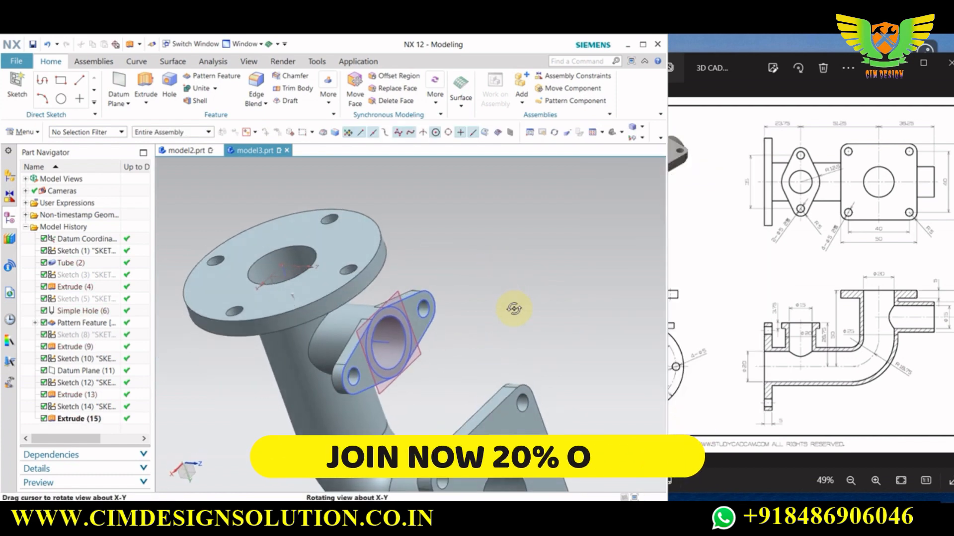
click(396, 329)
right_click(396, 321)
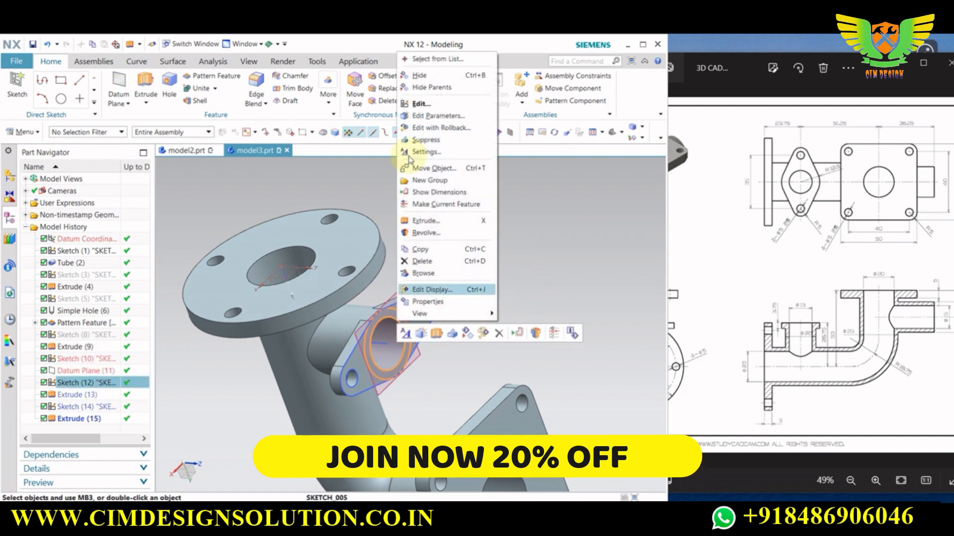
click(417, 60)
click(419, 291)
right_click(419, 291)
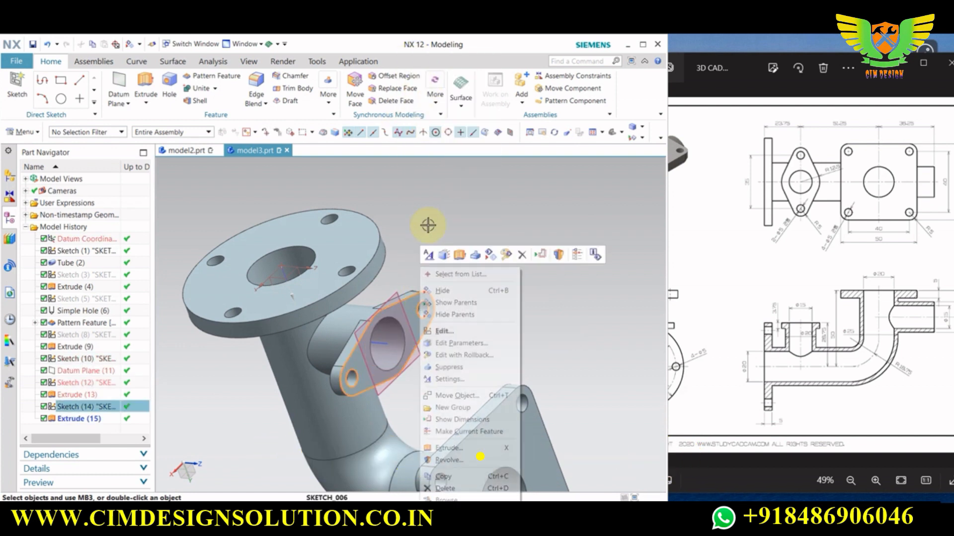
click(457, 304)
mouse_move(452, 294)
middle_down()
mouse_move(475, 308)
mouse_move(464, 298)
mouse_move(515, 259)
mouse_move(489, 254)
mouse_move(552, 241)
mouse_move(507, 280)
middle_up()
right_click(401, 333)
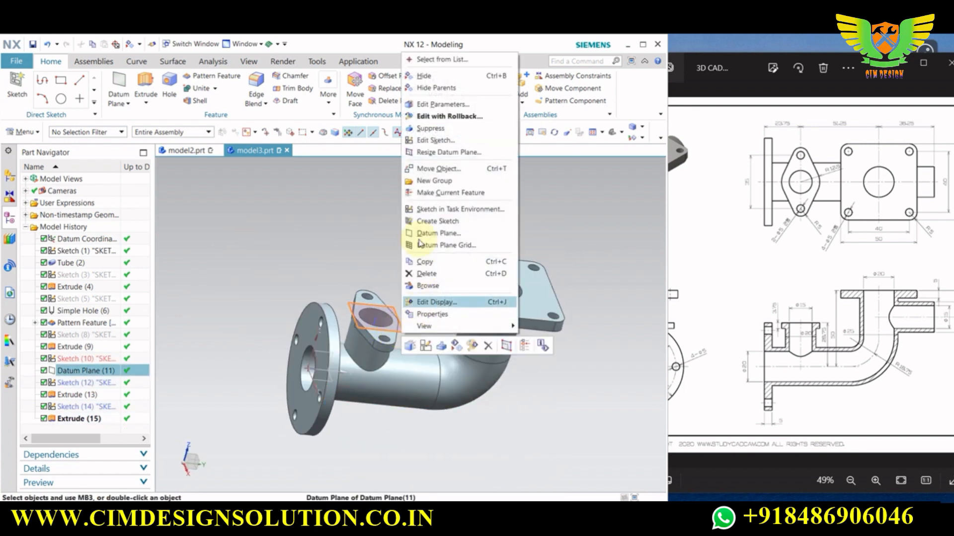
click(432, 85)
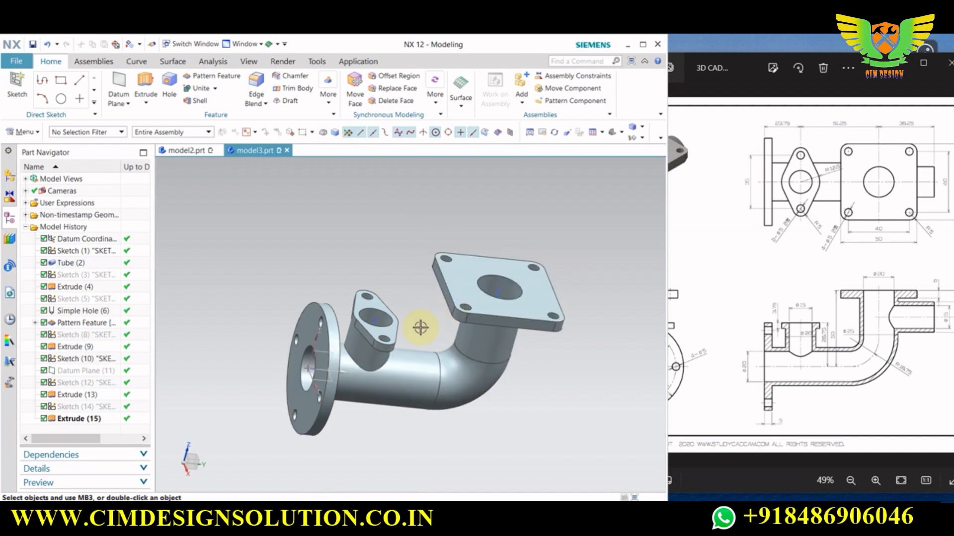
Undo the hiding of the branch pipe's sketch, the oval flange's sketch and their datum plane
scroll(379, 330, up, 3)
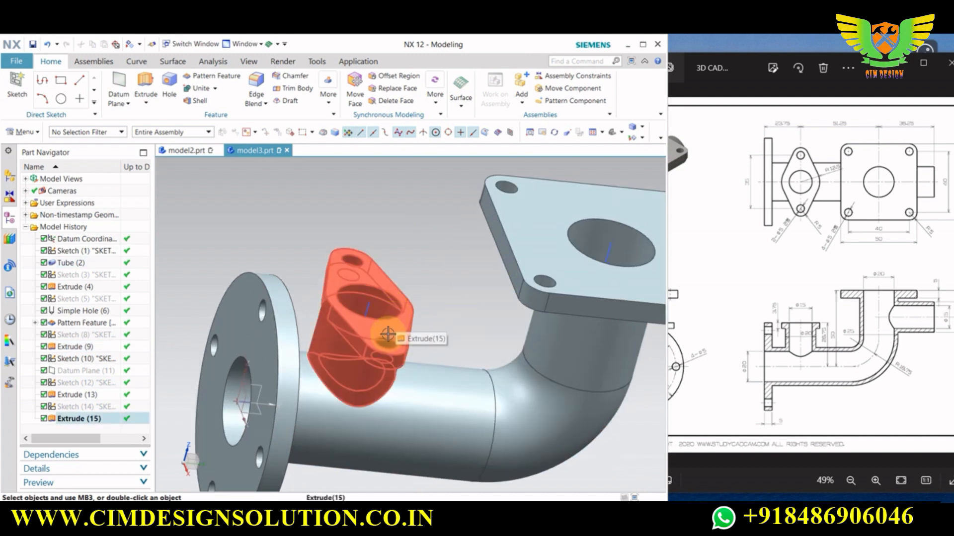
mouse_move(391, 357)
middle_down()
mouse_move(372, 309)
mouse_move(432, 341)
mouse_move(434, 328)
mouse_move(392, 345)
middle_up()
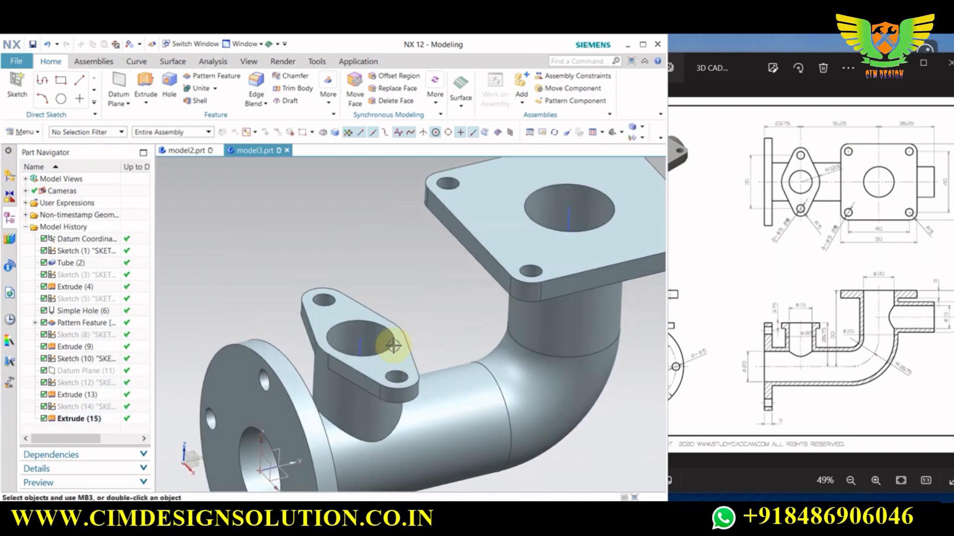
click(146, 84)
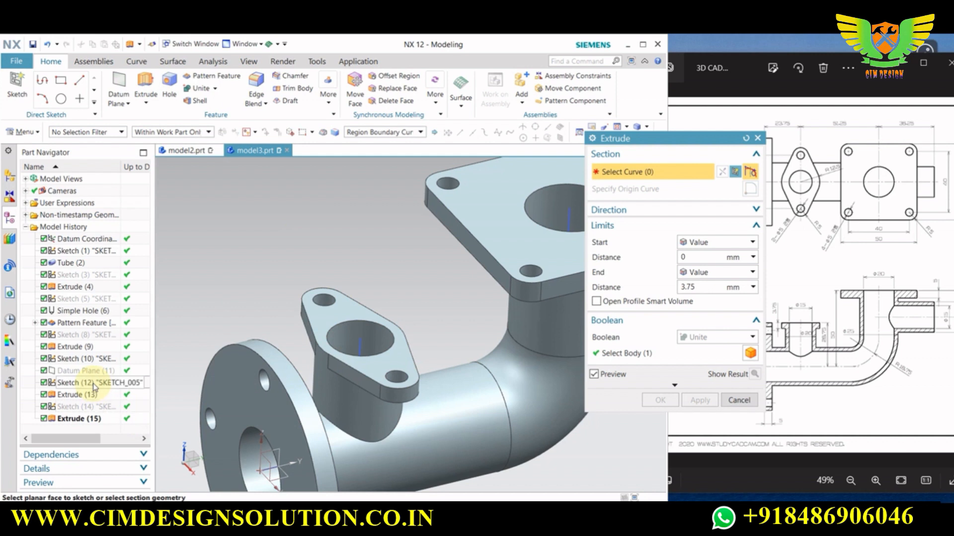
key(Escape)
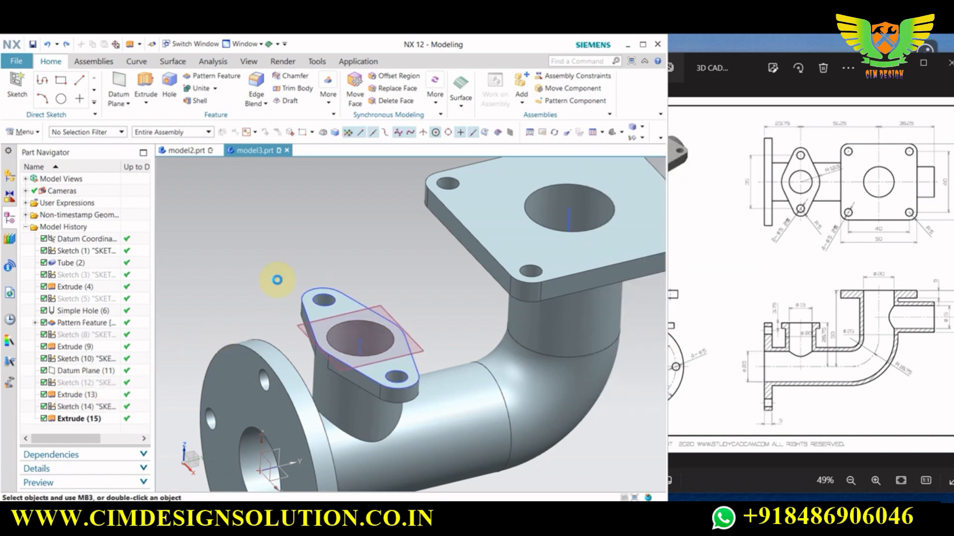
Extrude the branch pipe's inner circle 29 mm down into the main pipe with Boolean Subtract to open the bore
click(141, 86)
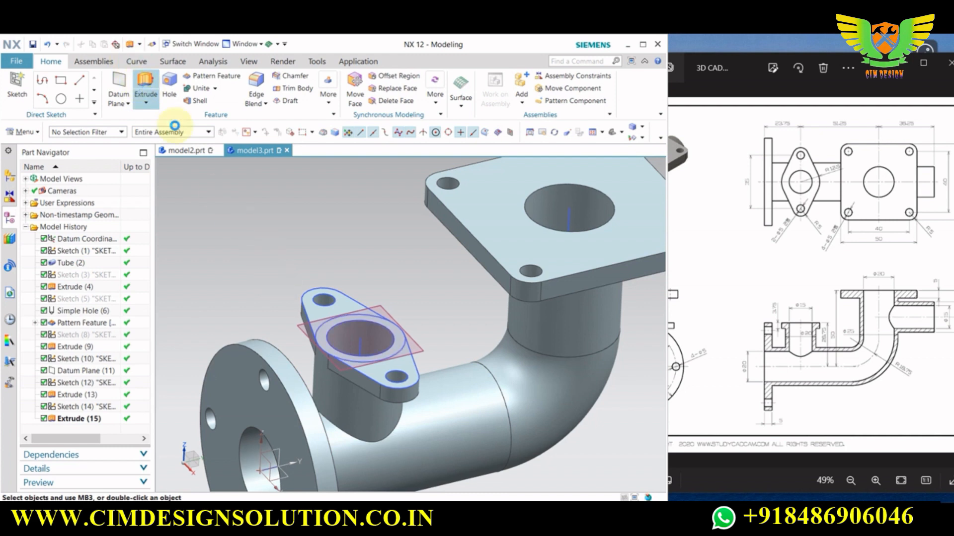
click(336, 347)
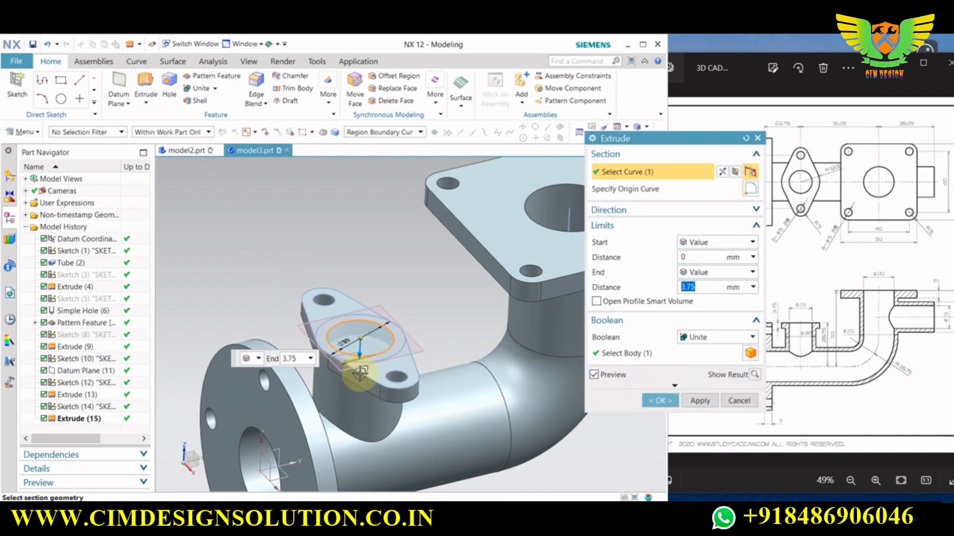
scroll(340, 318, down, 3)
drag(344, 308, 363, 369)
middle_drag(396, 430, 455, 410)
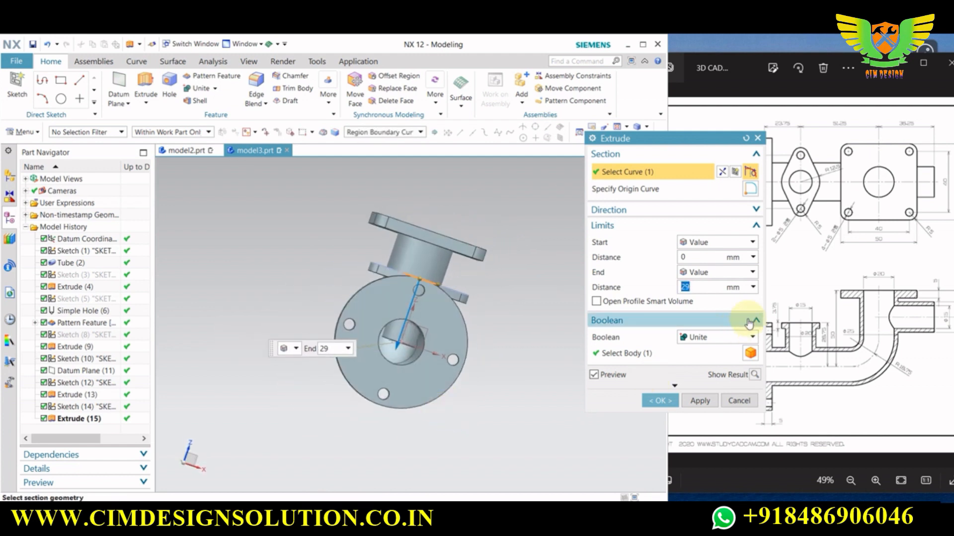
click(703, 337)
click(697, 375)
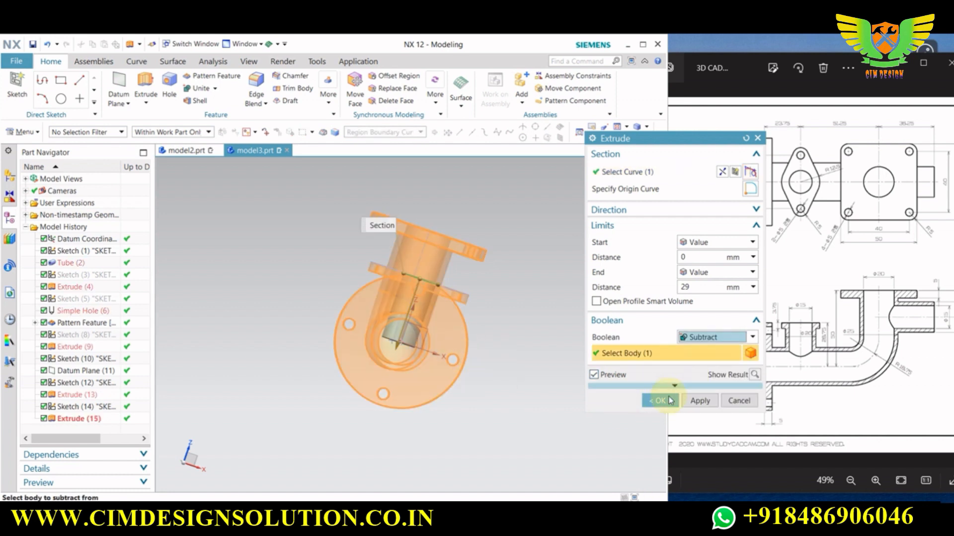
middle_click(447, 370)
middle_drag(579, 398, 514, 363)
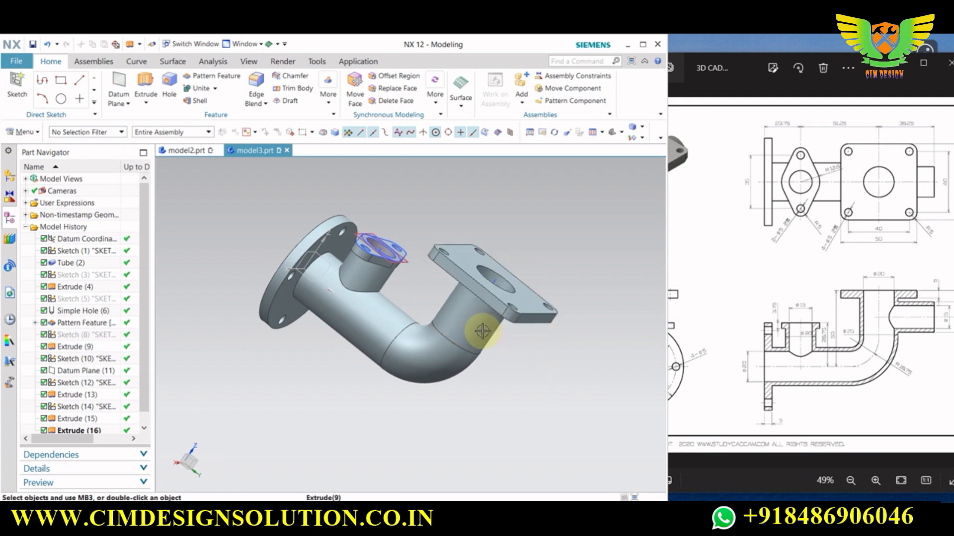
Hide the branch pipe's datum plane, its circle sketch and the oval flange's sketch
middle_drag(478, 337, 525, 370)
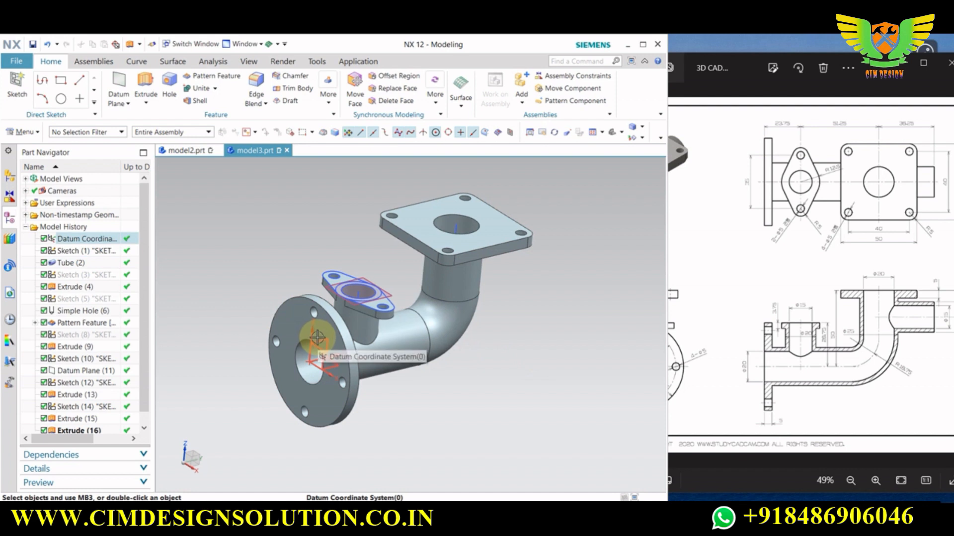
mouse_move(420, 353)
middle_down()
mouse_move(477, 355)
mouse_move(433, 356)
middle_up()
right_click(390, 322)
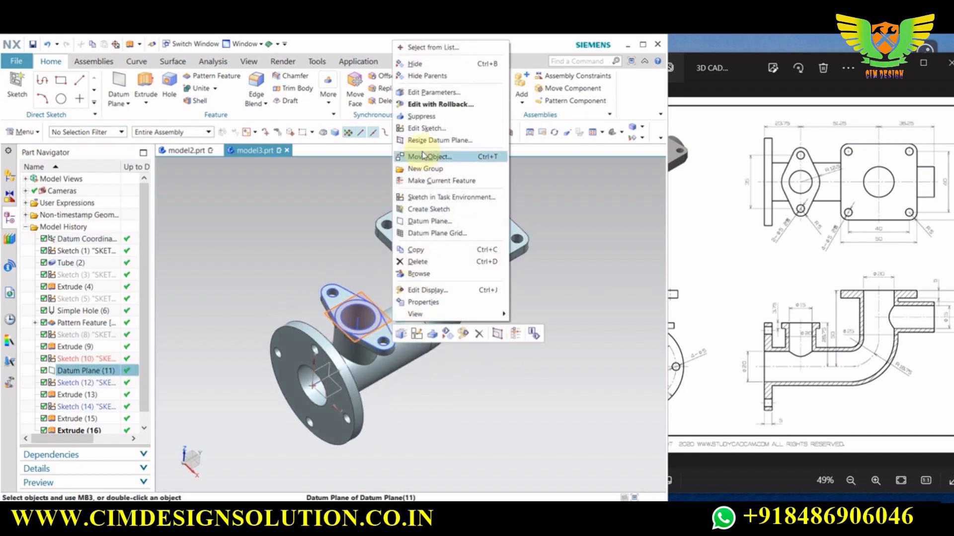
click(424, 74)
right_click(373, 298)
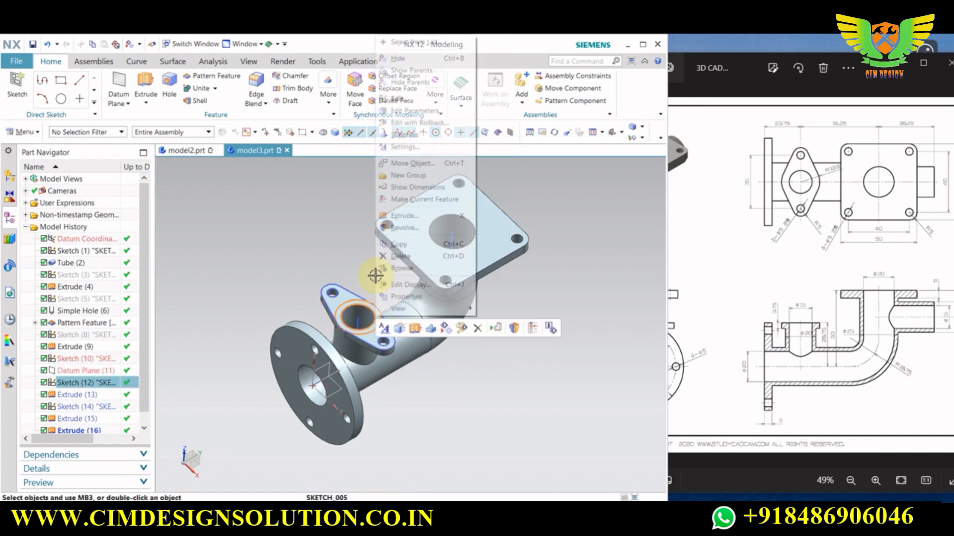
click(405, 58)
mouse_move(488, 296)
middle_down()
mouse_move(481, 268)
mouse_move(378, 274)
middle_up()
click(351, 276)
right_click(353, 275)
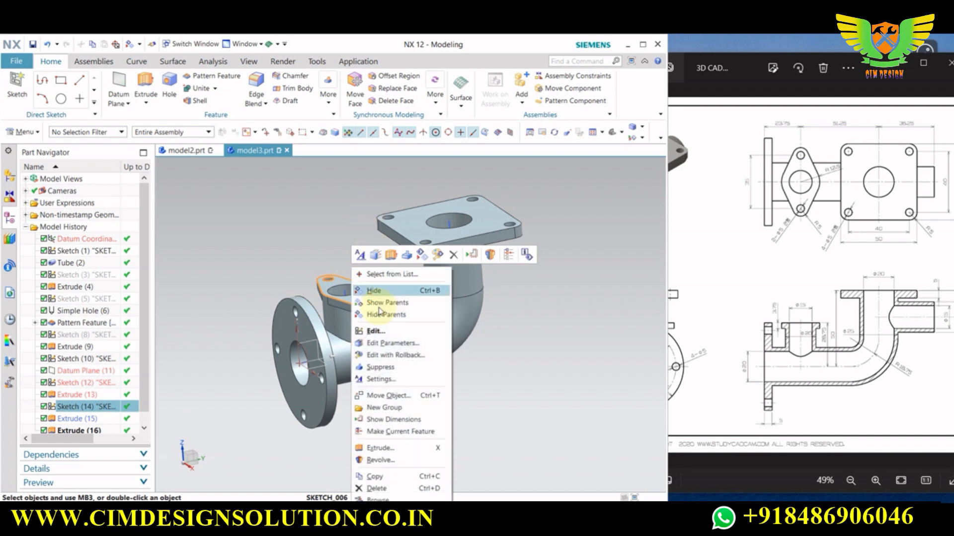
click(377, 291)
Examine the exercise 983 drawing for the position and dimensions of the side outlet pipe below the square flange
click(735, 351)
drag(735, 351, 865, 345)
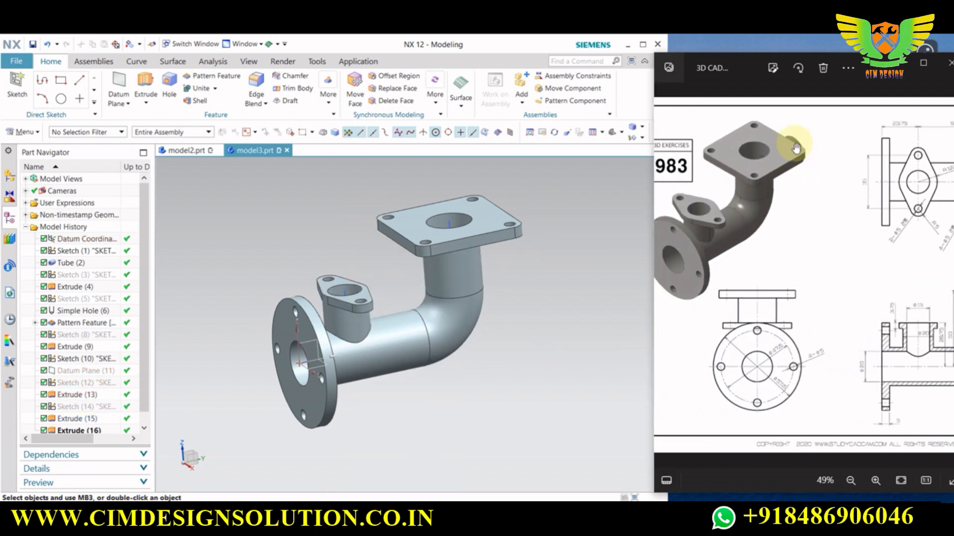
drag(809, 373, 664, 364)
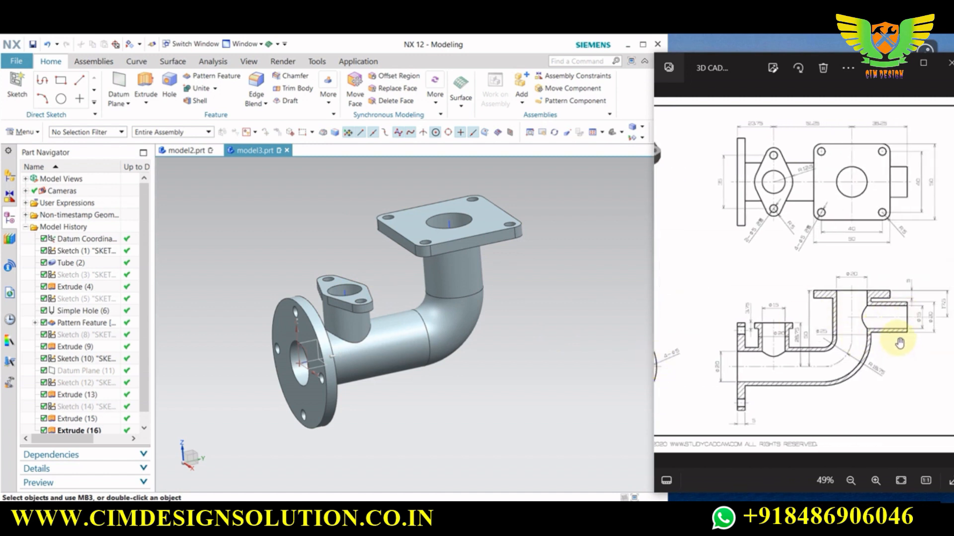
scroll(899, 342, down, 3)
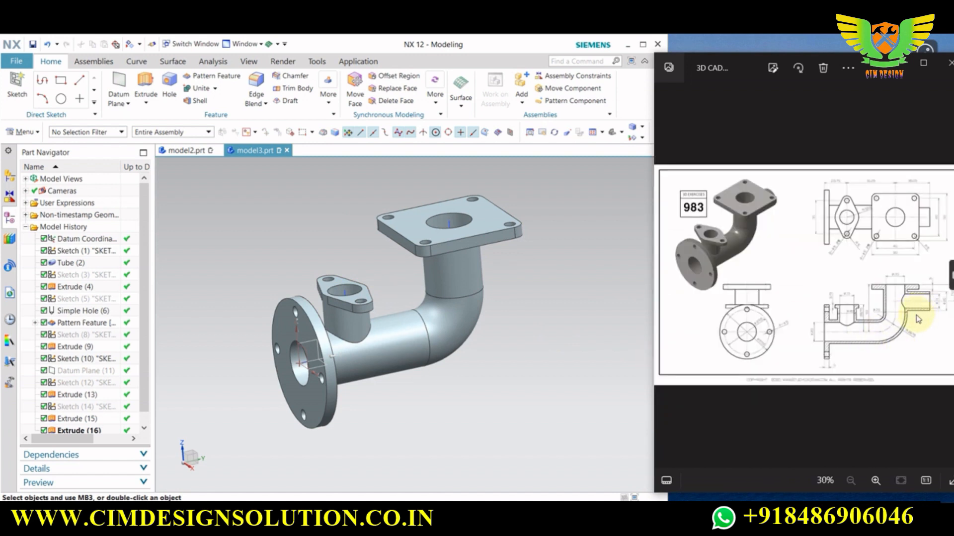
key(Right)
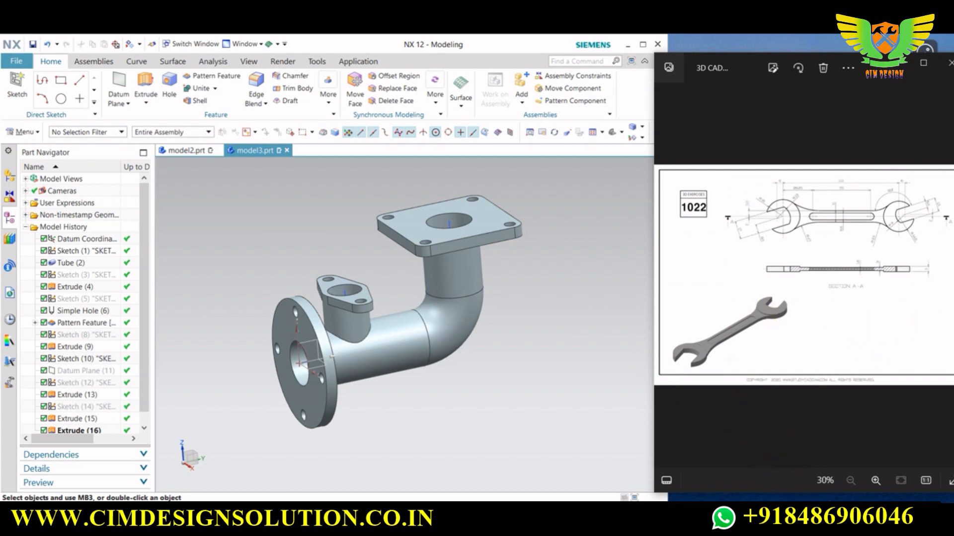
key(Left)
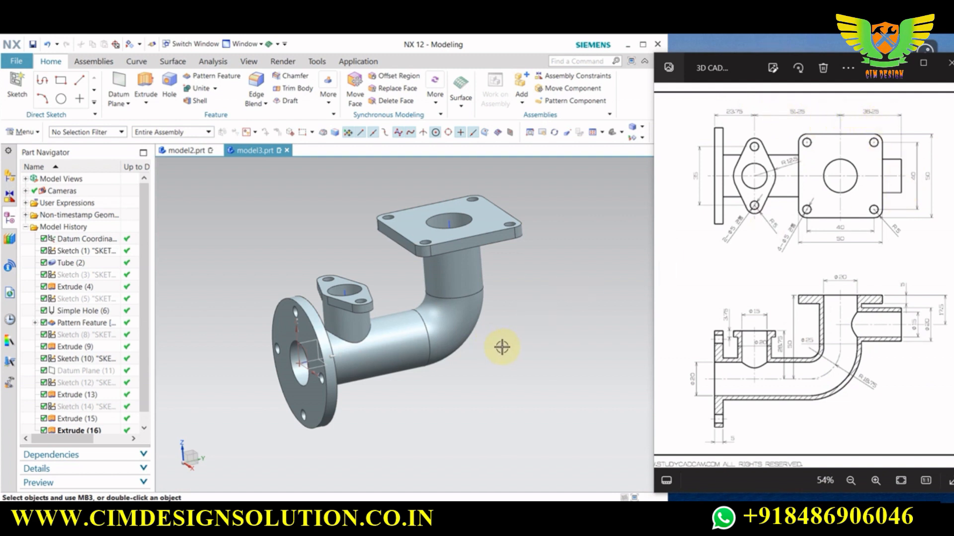
middle_drag(502, 347, 431, 290)
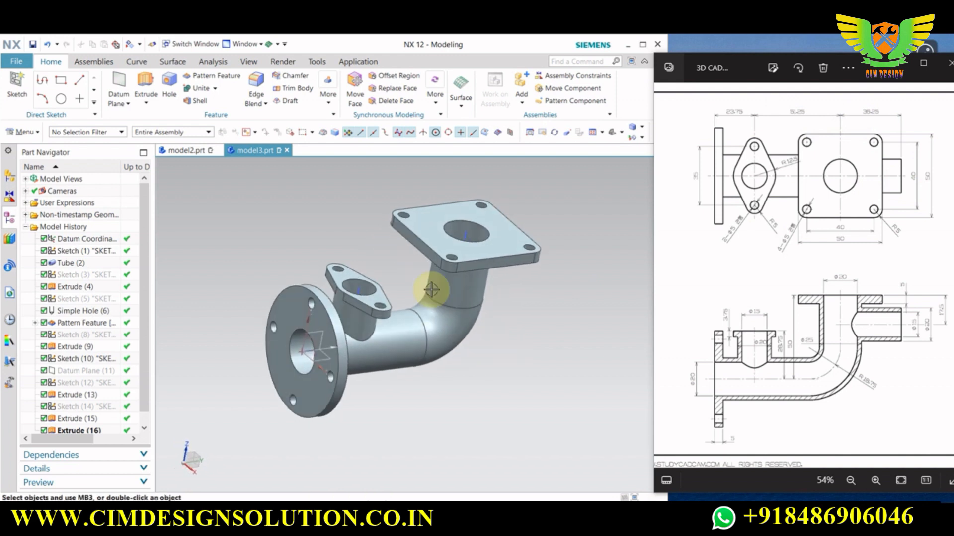
Create a single datum plane at a distance of 111.25 mm from the round flange's outer face, on the elbow's side
click(118, 87)
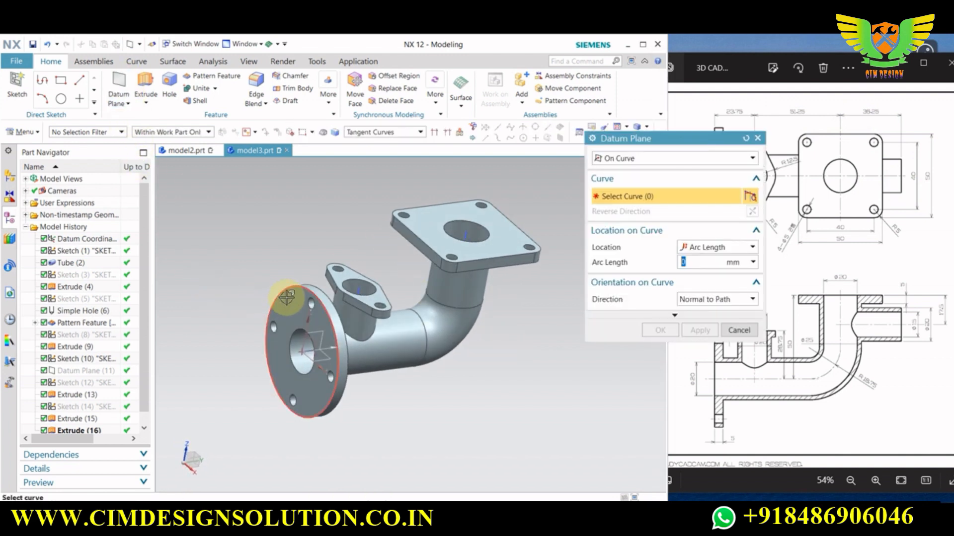
click(680, 159)
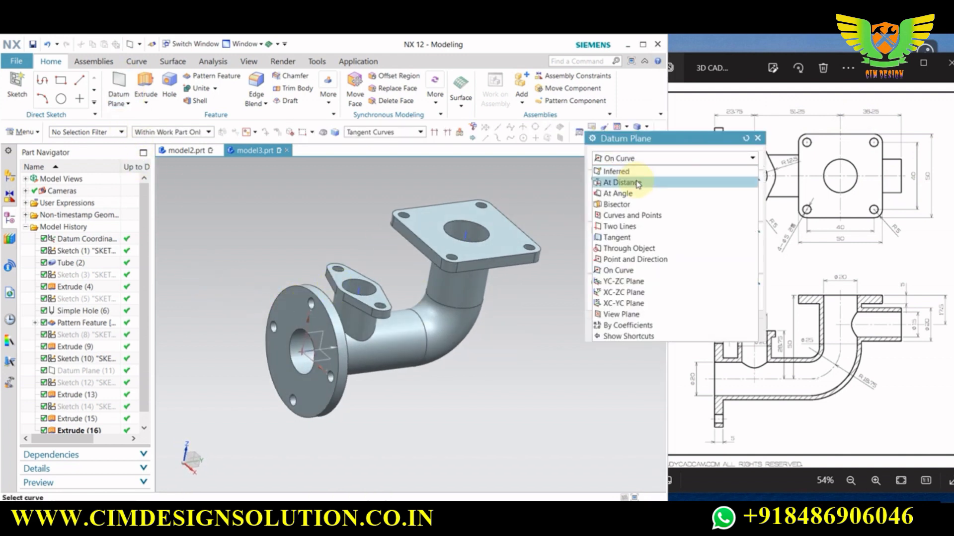
click(619, 172)
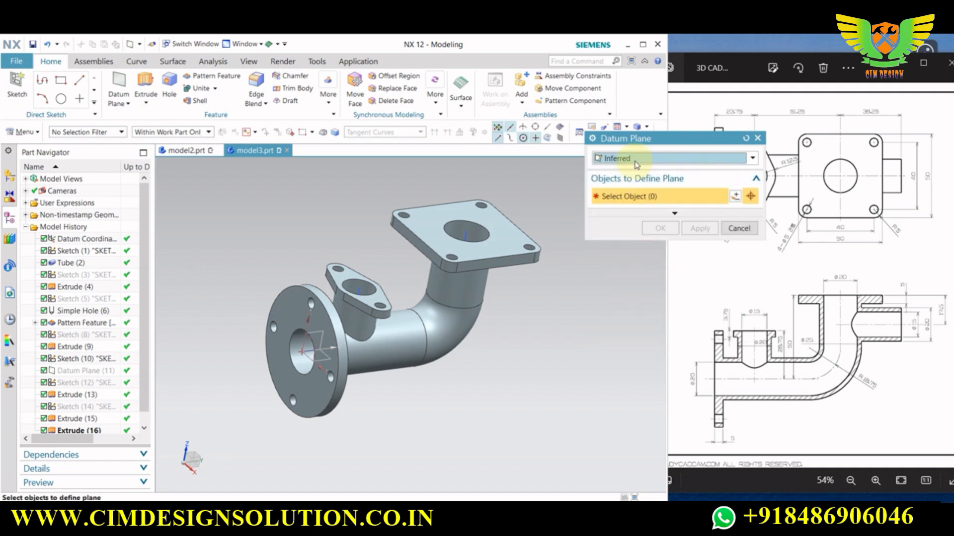
click(625, 158)
click(627, 182)
click(290, 342)
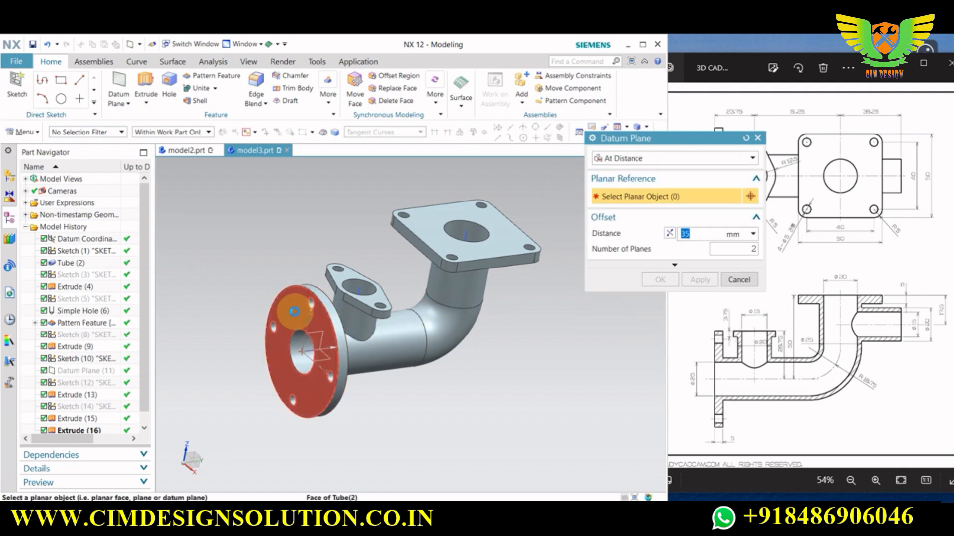
middle_drag(486, 377, 442, 382)
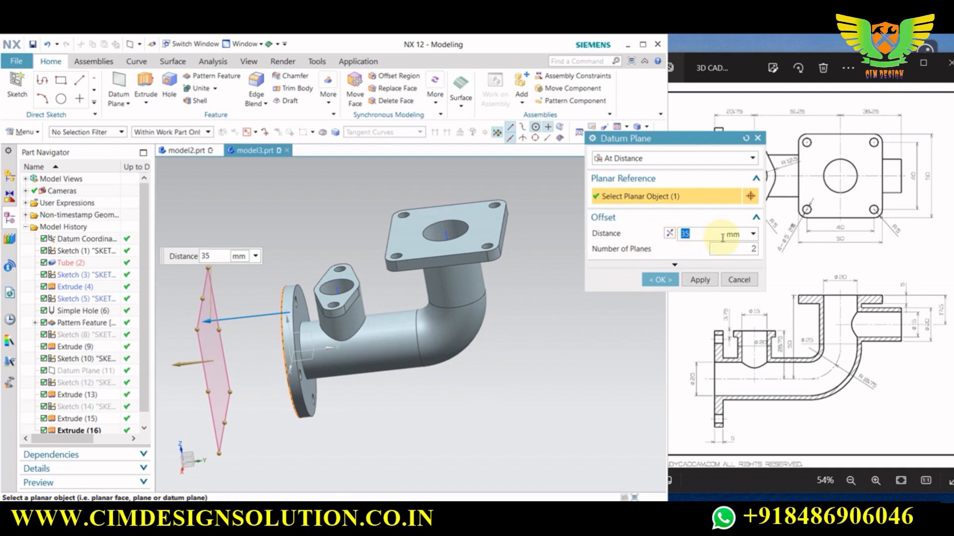
key(Tab)
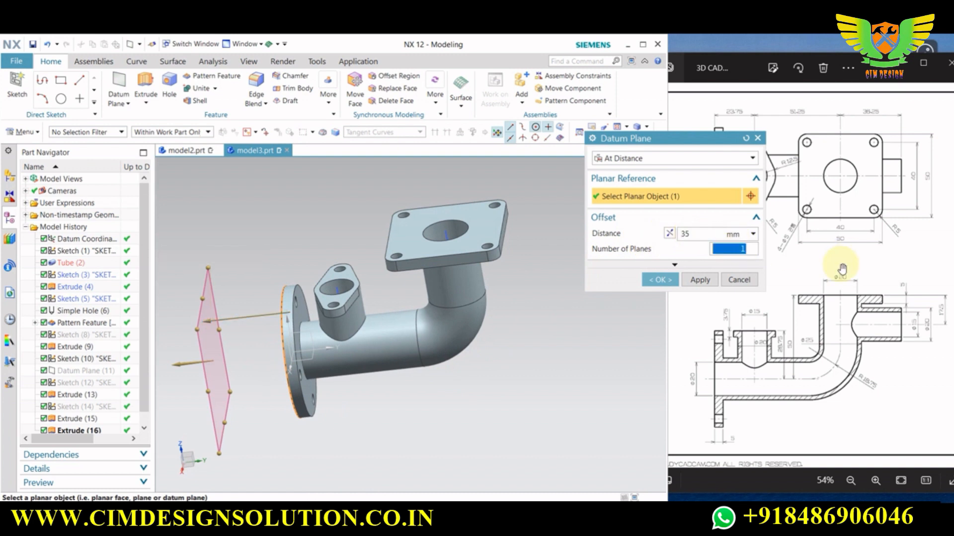
click(698, 232)
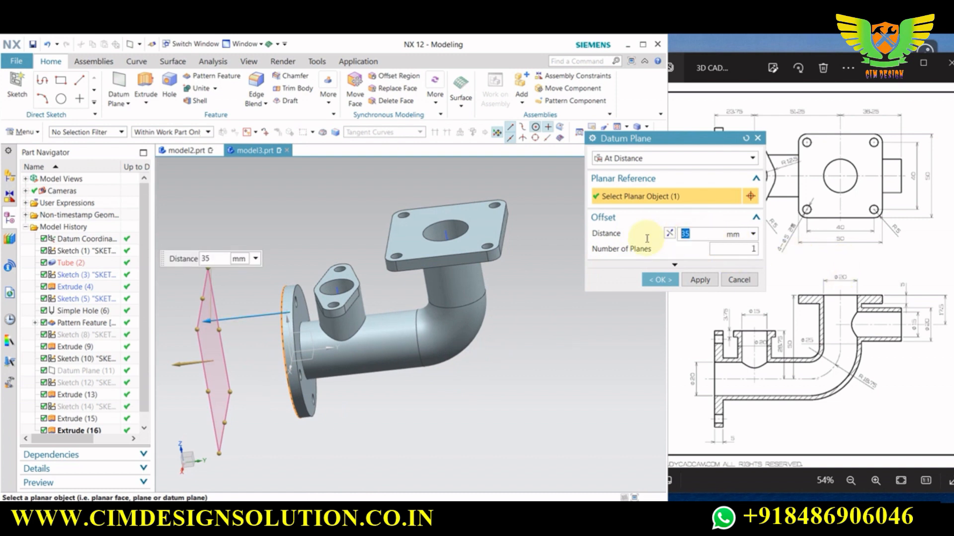
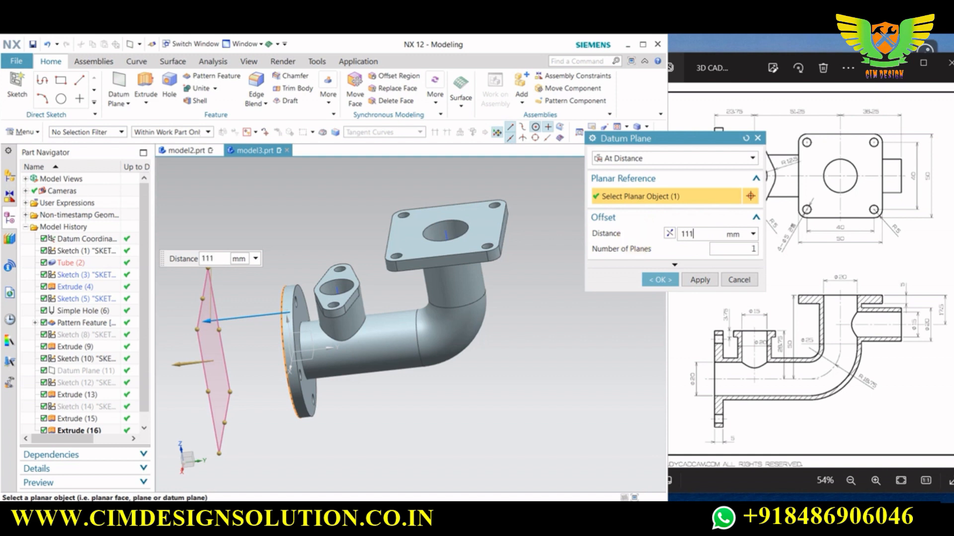
text(.25)
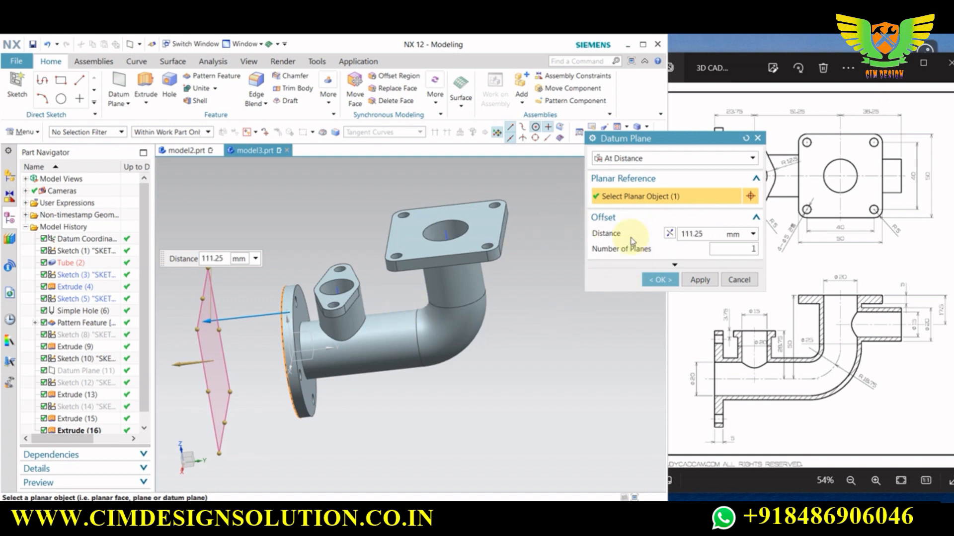
click(670, 233)
click(660, 280)
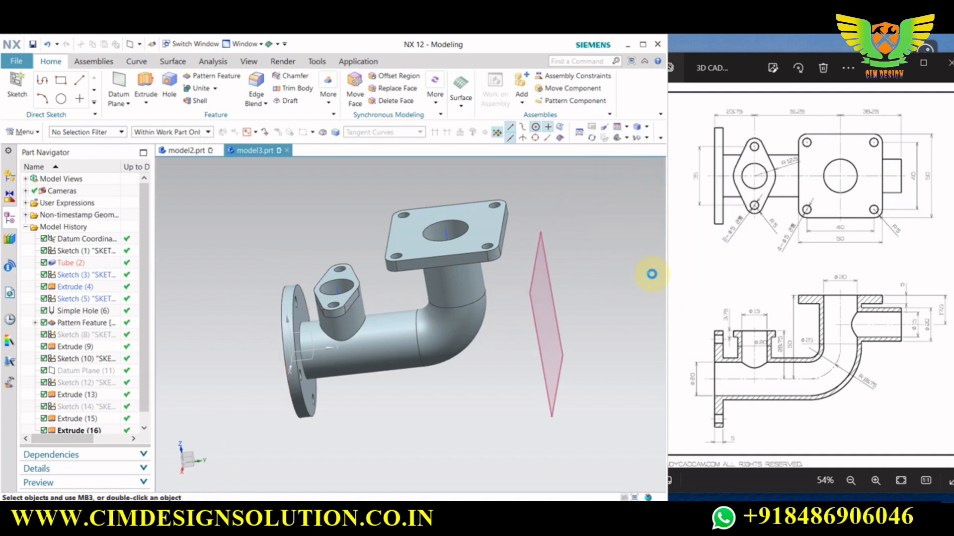
Create a sketch on the new datum plane beyond the elbow
mouse_move(455, 278)
middle_down()
mouse_move(468, 280)
mouse_move(463, 265)
middle_up()
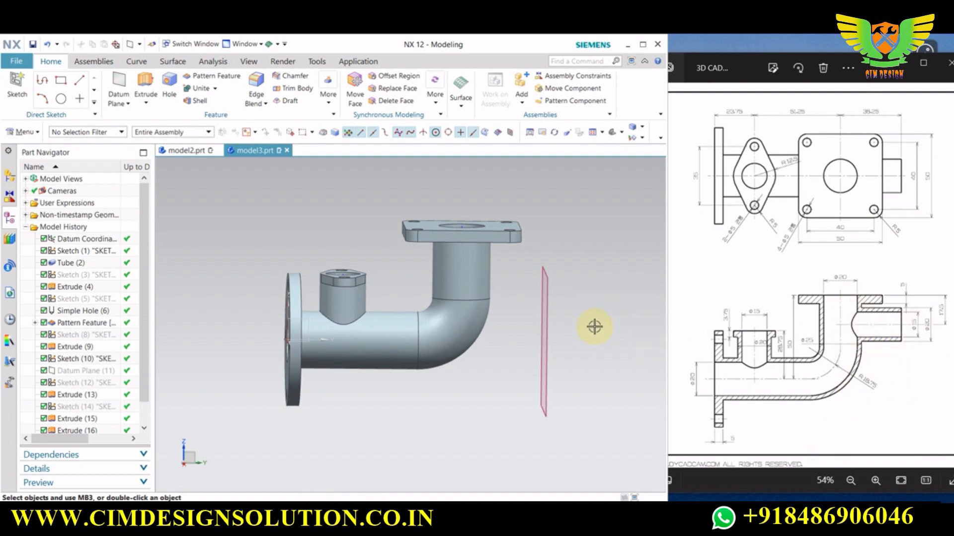
middle_drag(594, 327, 602, 330)
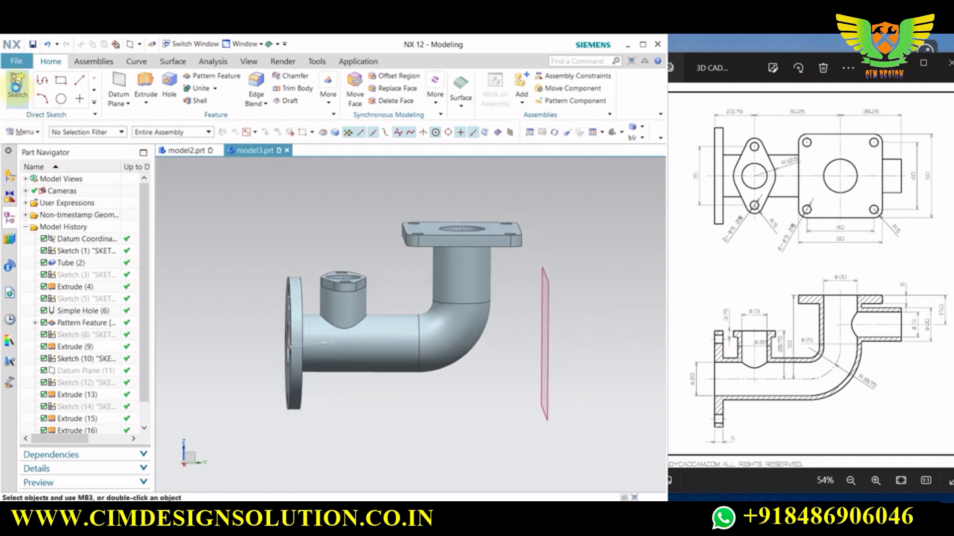
click(17, 85)
click(549, 329)
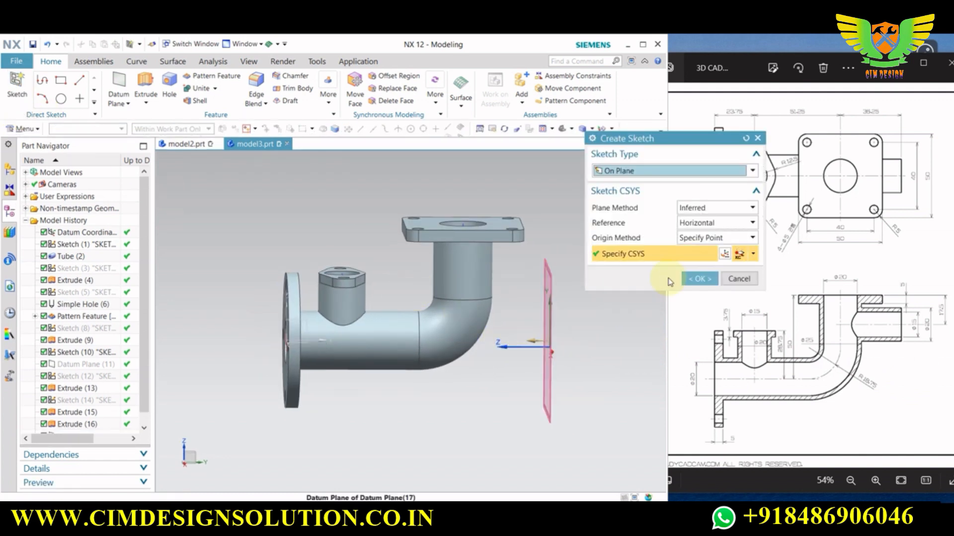
click(701, 279)
mouse_move(485, 300)
middle_down()
mouse_move(394, 302)
mouse_move(439, 290)
middle_up()
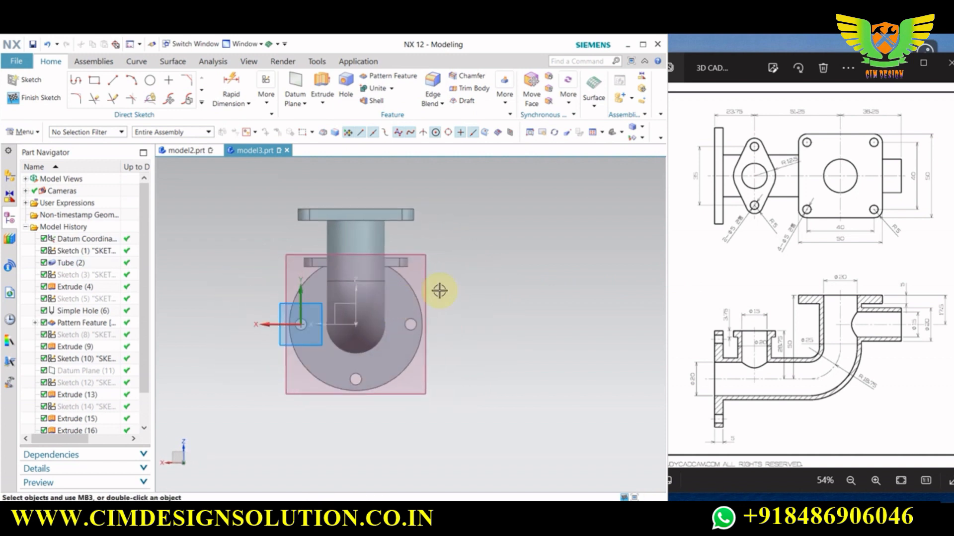
Draw a 17.25 mm vertical line straight down from the midpoint of the square flange's upper edge
click(358, 220)
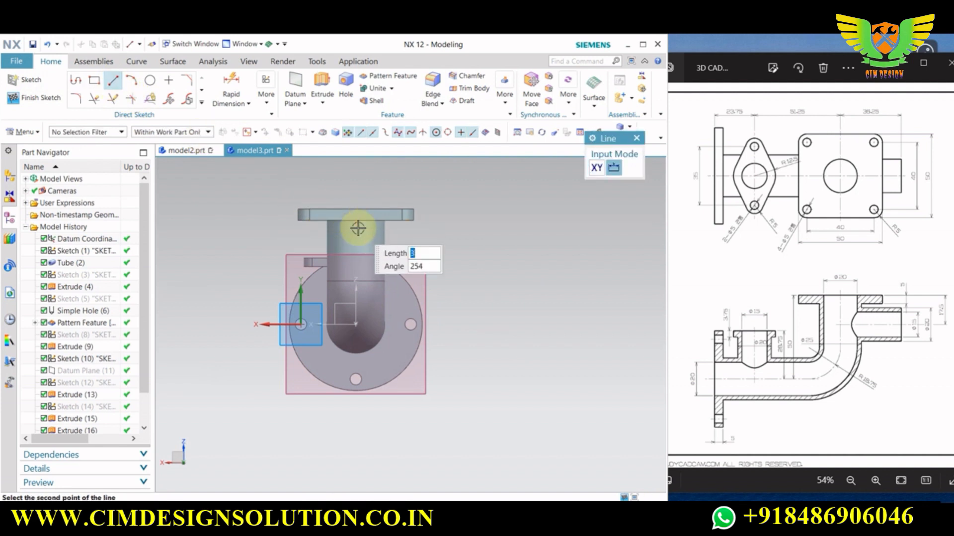
click(75, 79)
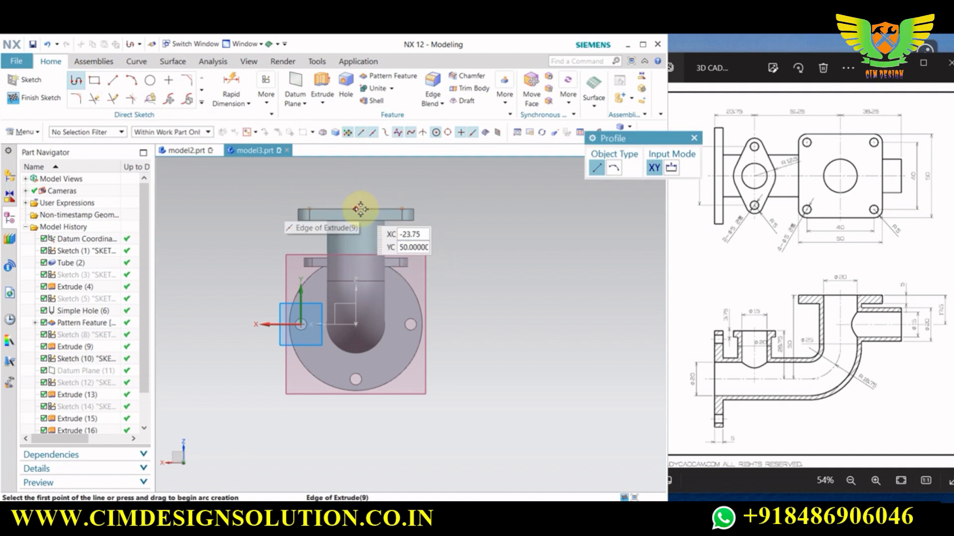
click(349, 260)
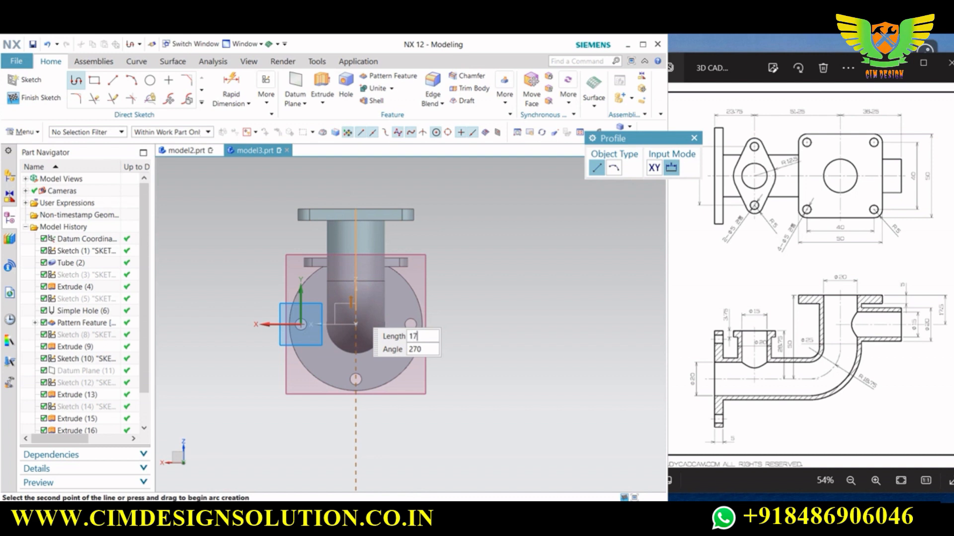
text(17.25)
key(Return)
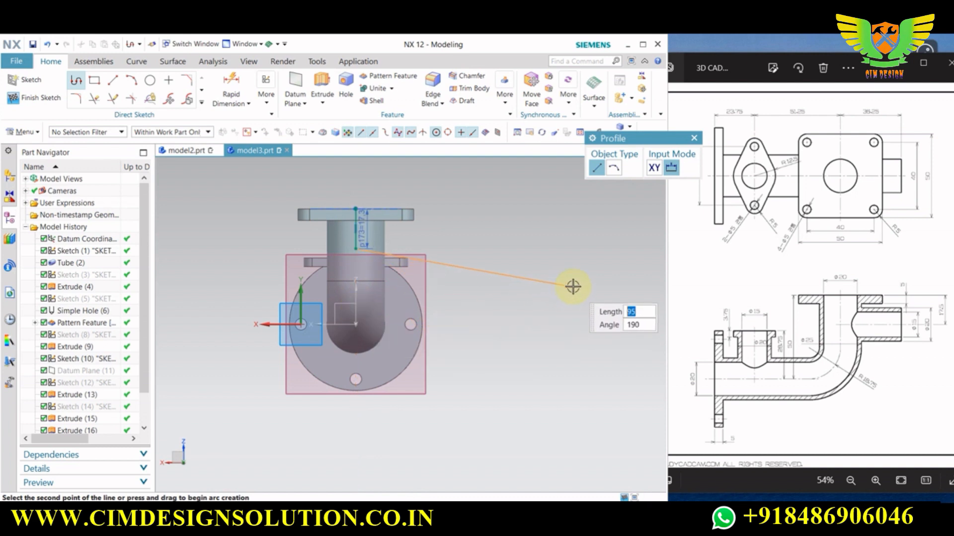
Draw concentric circles of 20 mm and 15 mm diameter at the line's lower end, and trim away the line
click(149, 80)
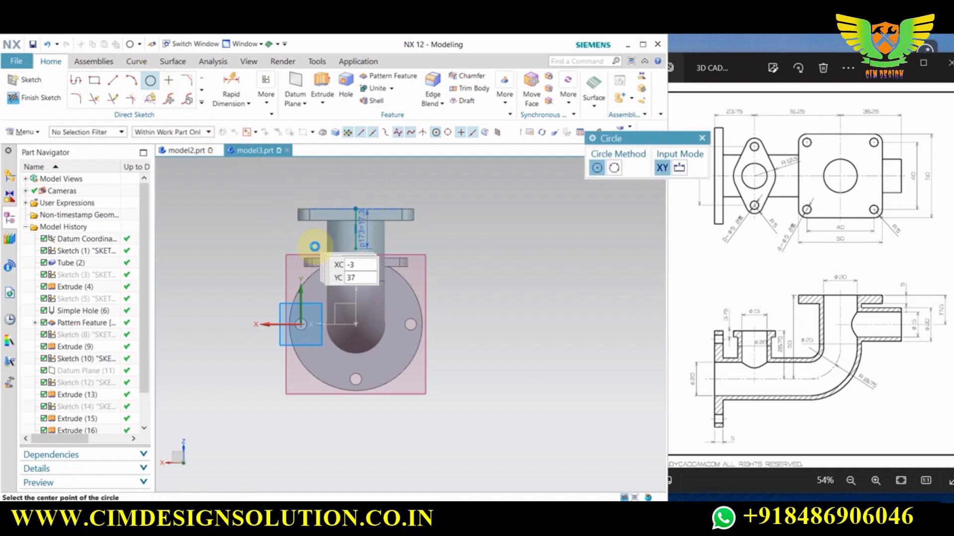
scroll(359, 250, up, 3)
click(352, 245)
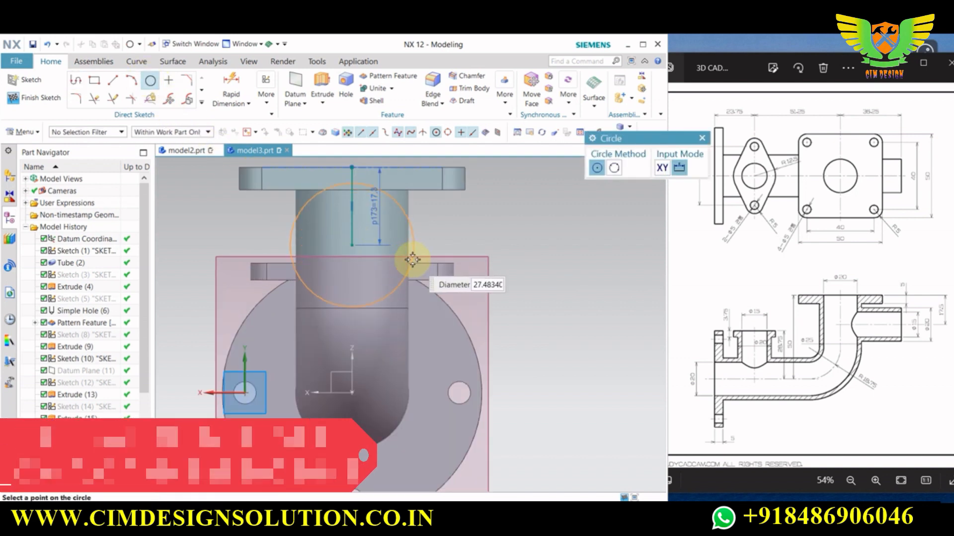
text(20)
key(Return)
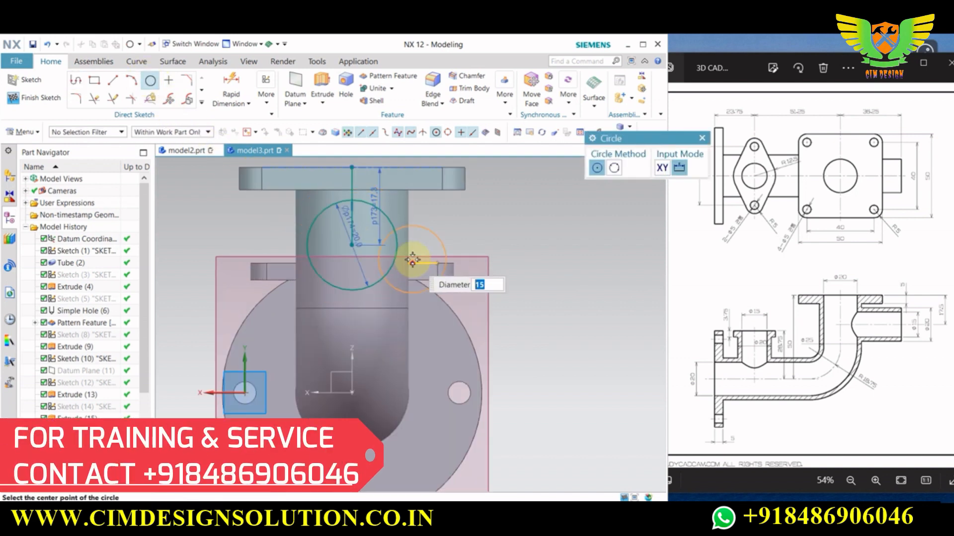
click(352, 245)
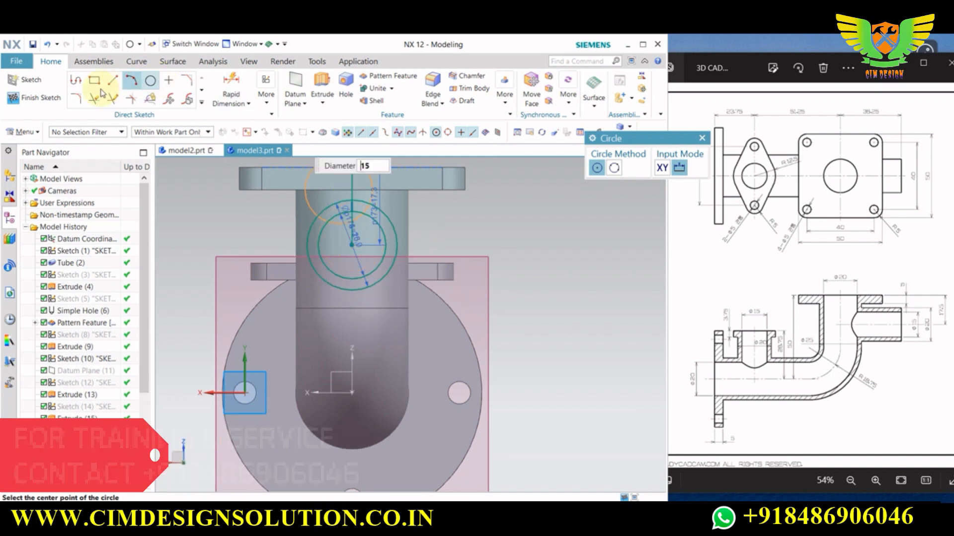
click(93, 97)
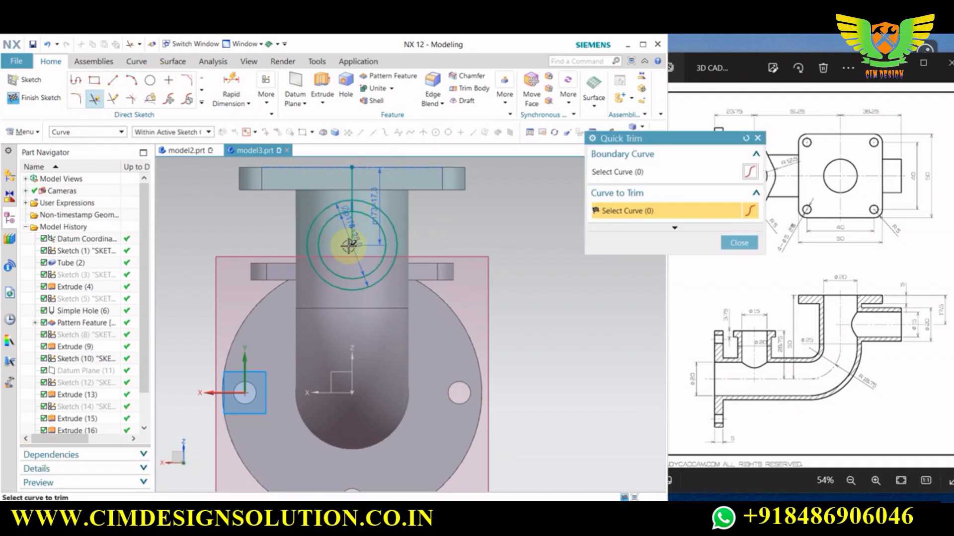
click(353, 194)
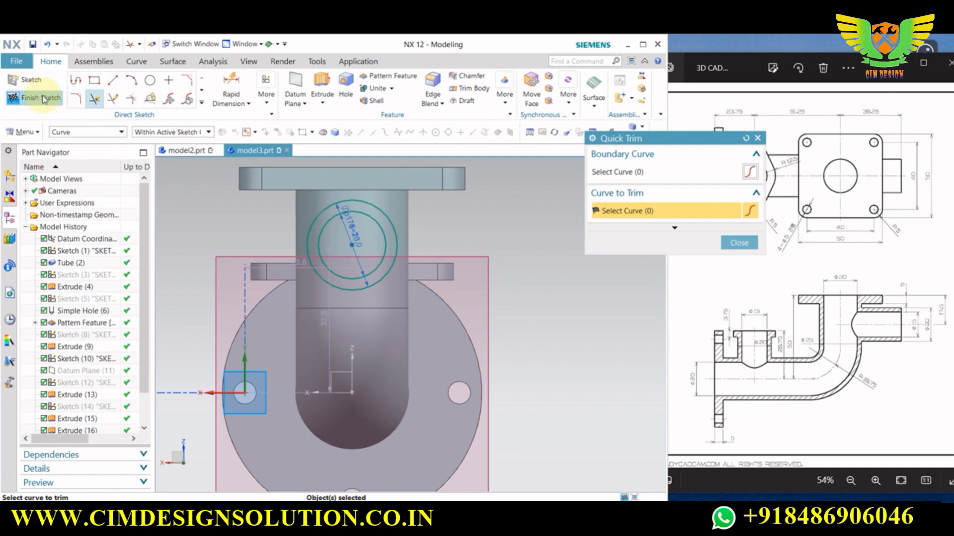
Extrude the two concentric circles until the vertical pipe's selected outer face and unite the extrusion with the elbow body
click(331, 84)
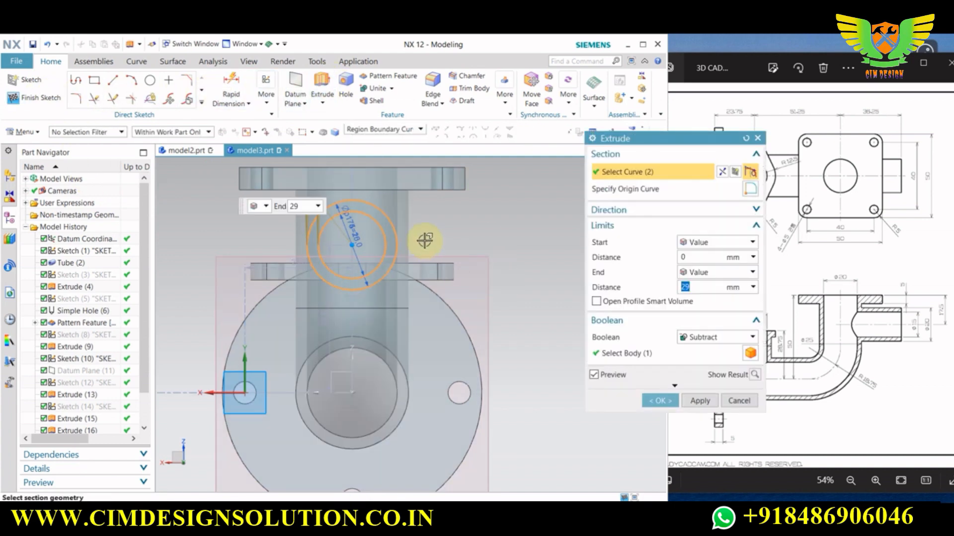
mouse_move(405, 234)
middle_down()
mouse_move(387, 204)
mouse_move(466, 306)
mouse_move(489, 294)
middle_up()
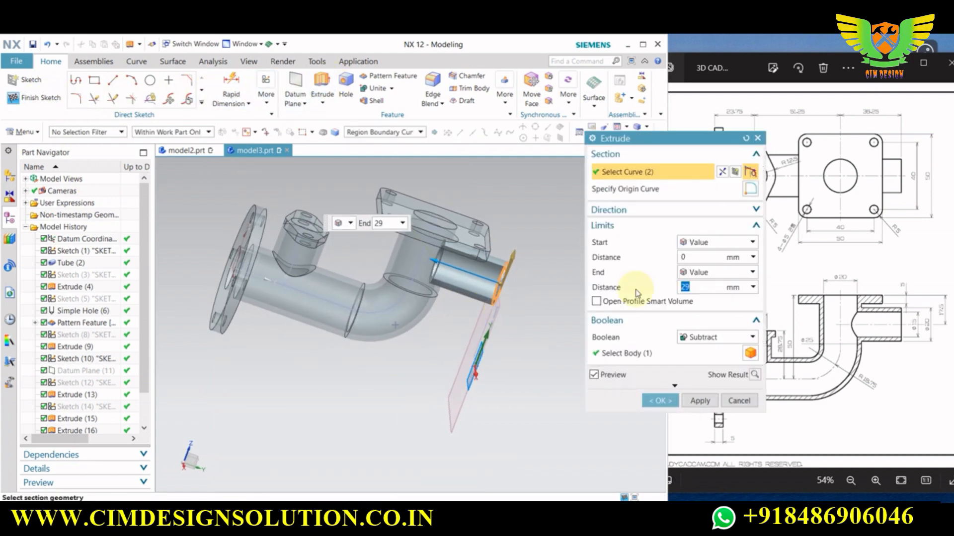
click(715, 272)
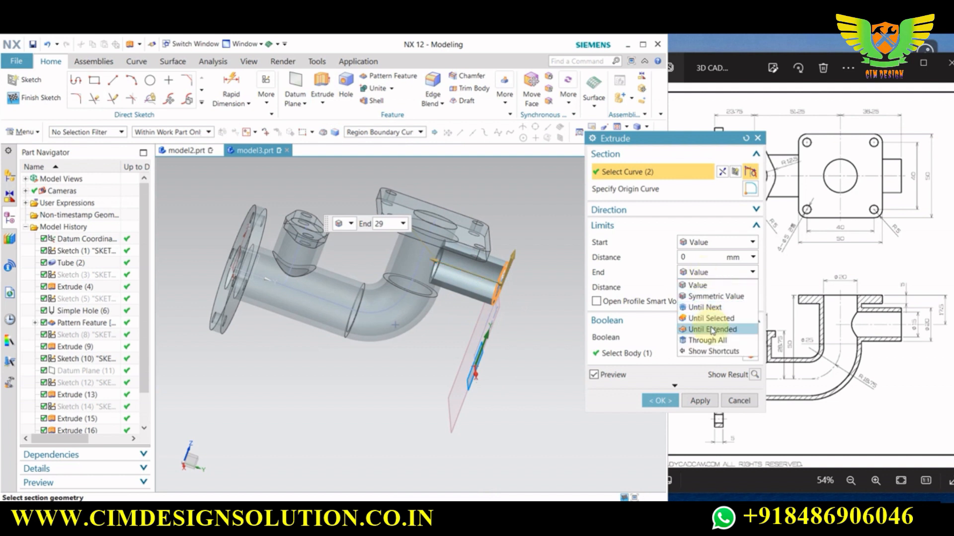
click(706, 312)
click(439, 291)
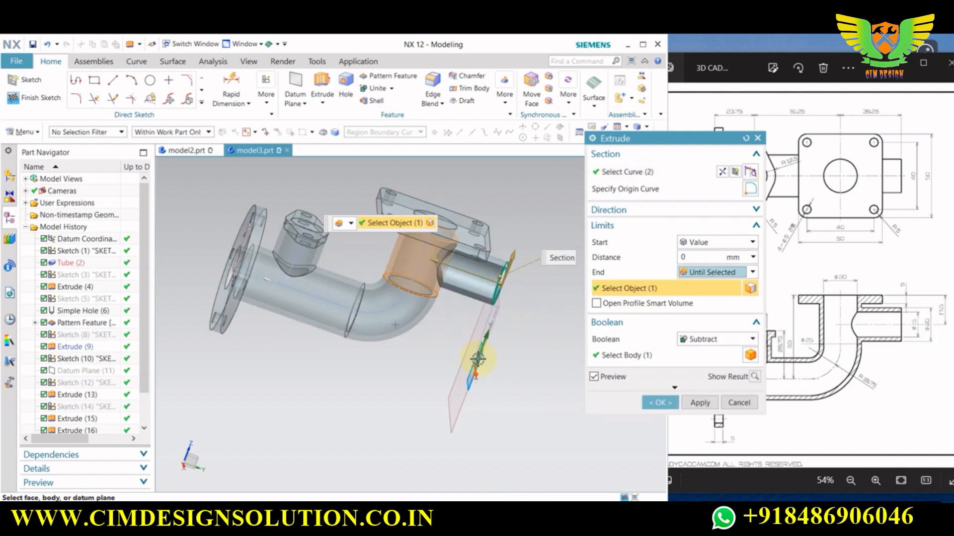
click(717, 339)
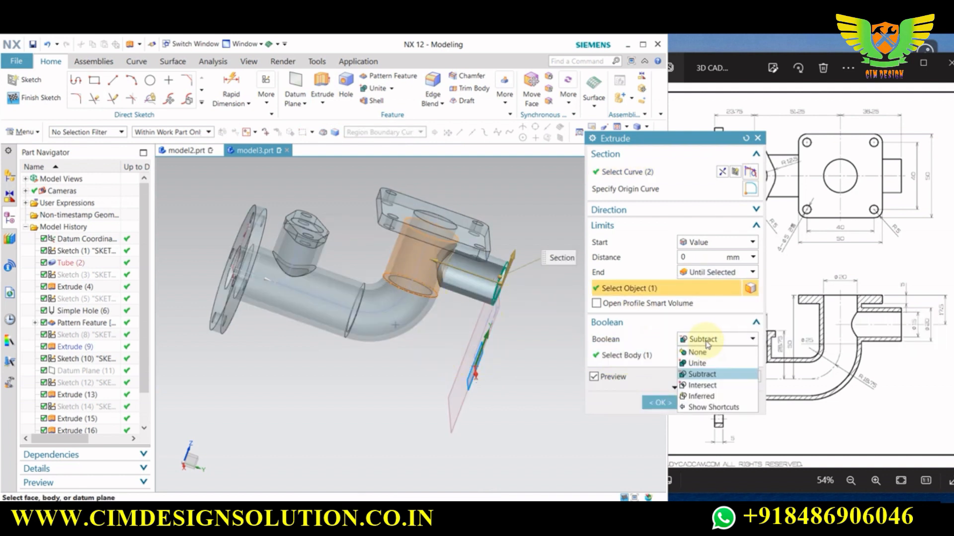
click(698, 363)
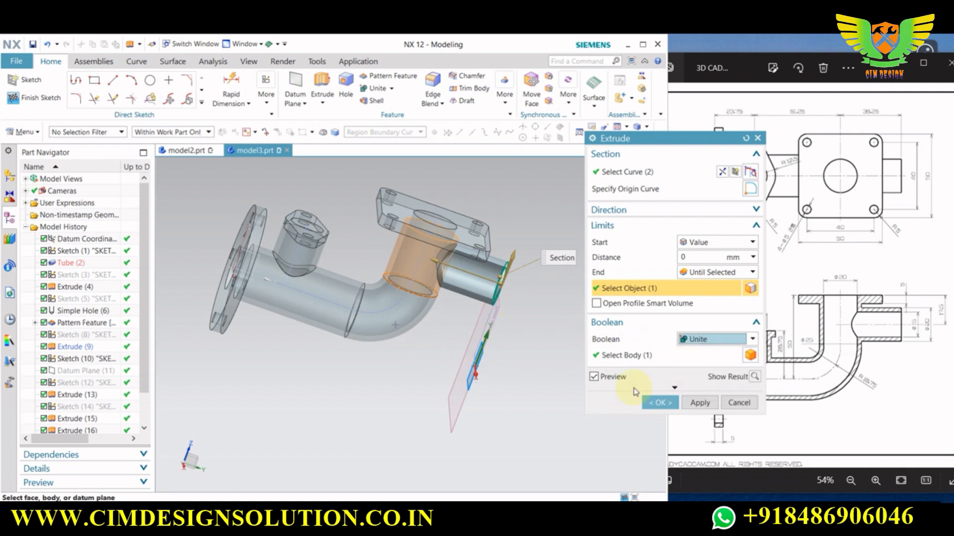
click(700, 402)
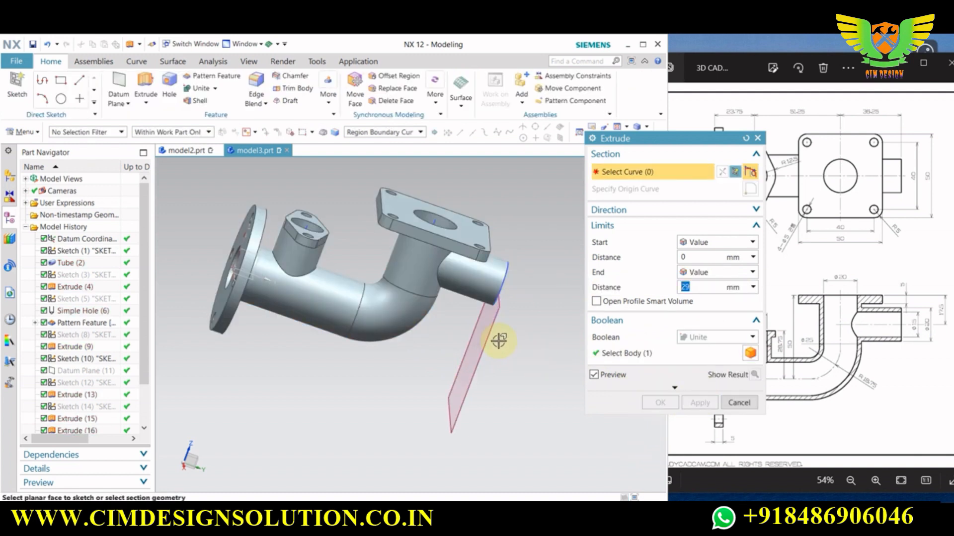
Extrude the inner 15 mm circle 29 mm into the side outlet as a subtraction to bore it out
middle_drag(494, 340, 486, 337)
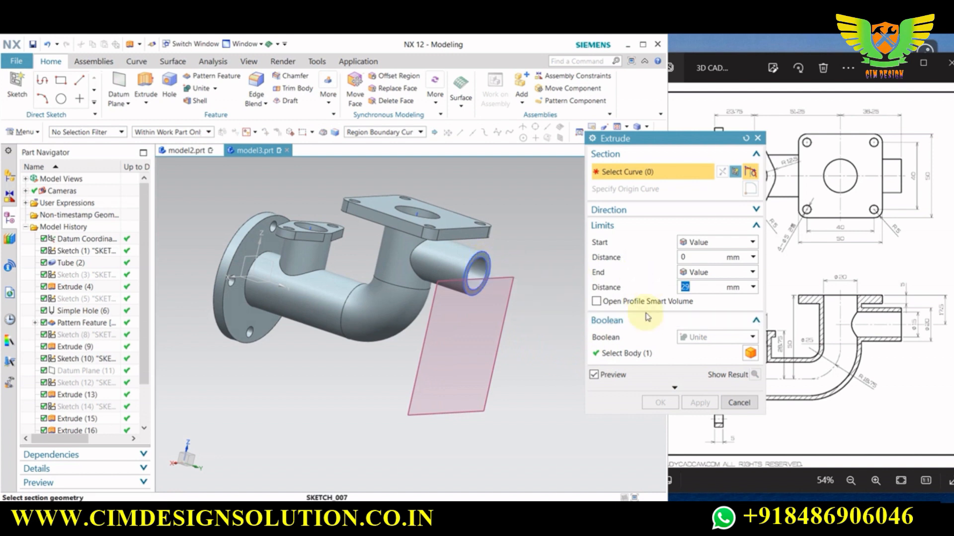
scroll(480, 259, down, 3)
click(472, 263)
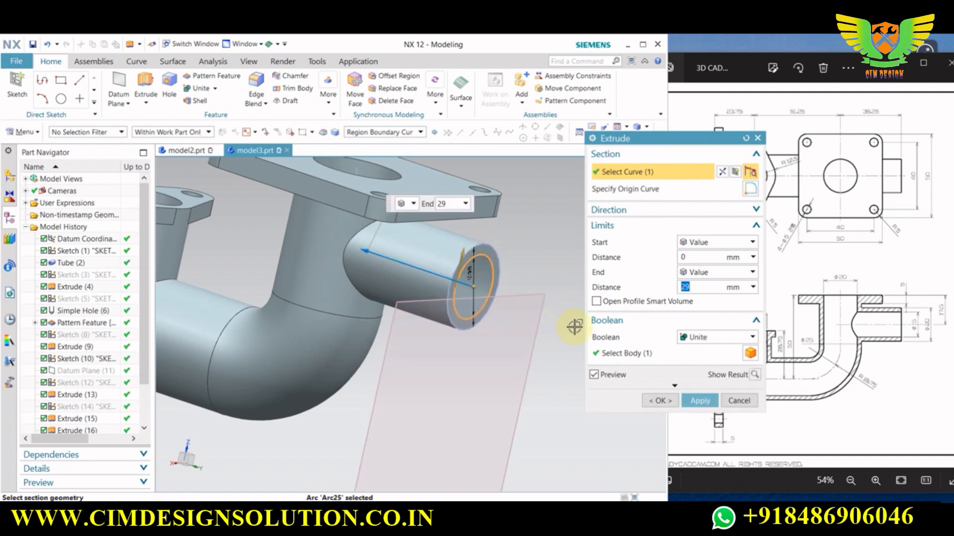
click(698, 340)
click(699, 367)
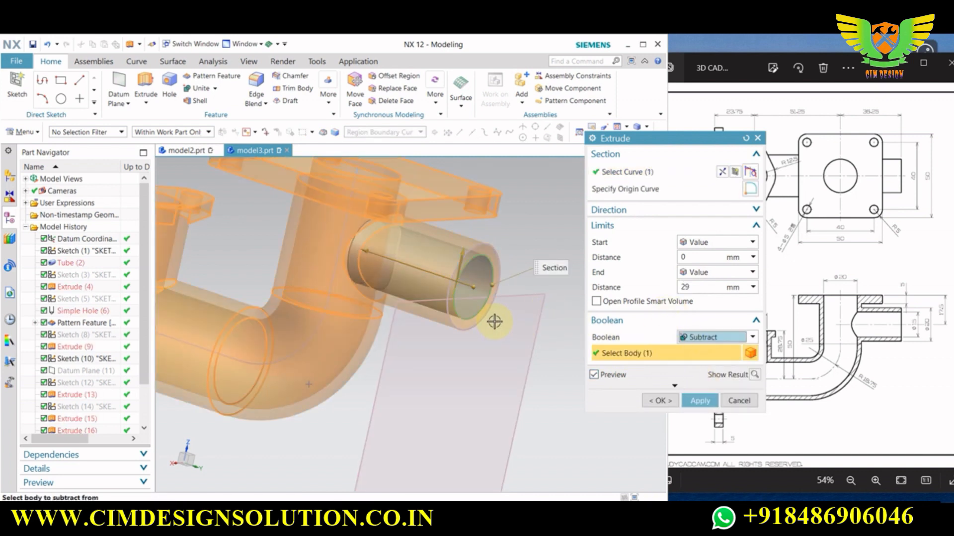
middle_drag(495, 322, 521, 373)
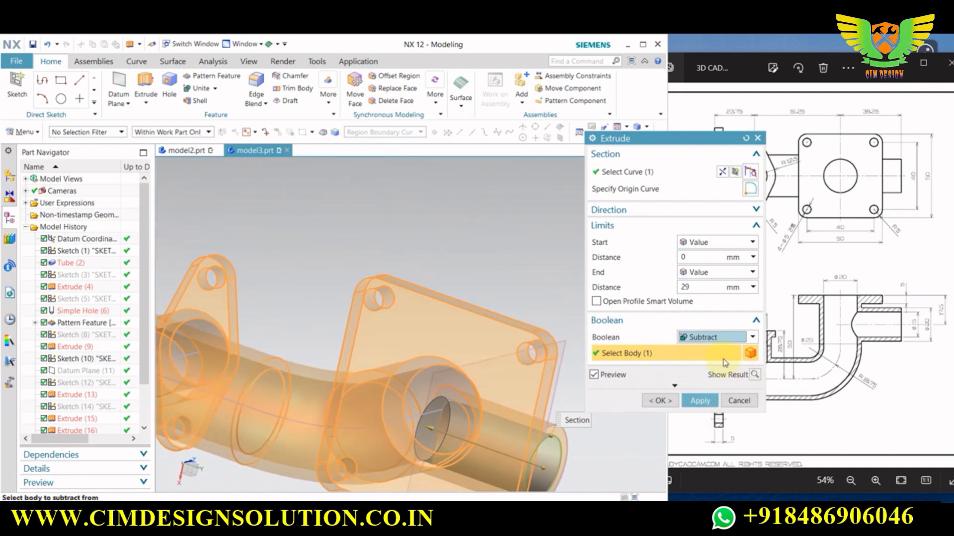
click(687, 400)
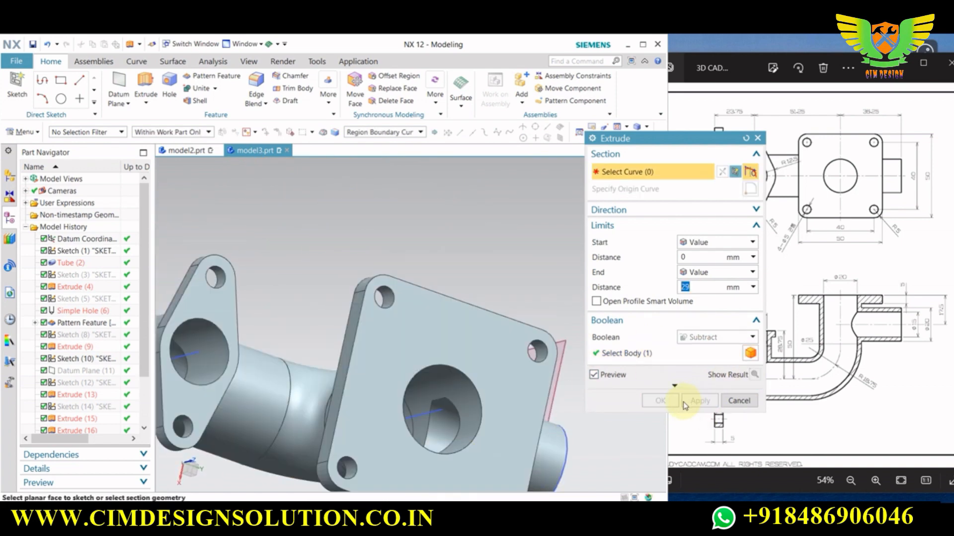
Edit the side outlet's bore extrusion so that it ends Until Selected at the vertical pipe's inner face
middle_drag(517, 434, 522, 439)
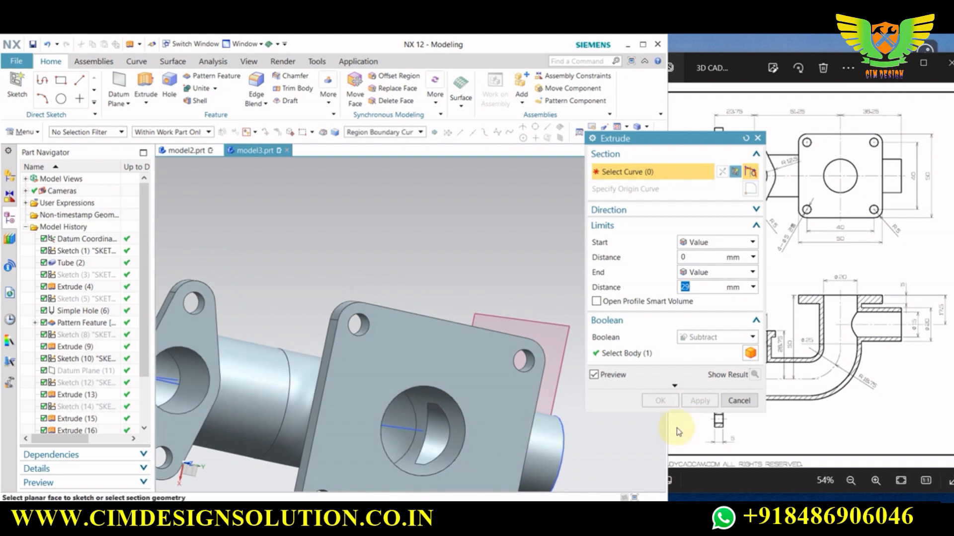
click(442, 429)
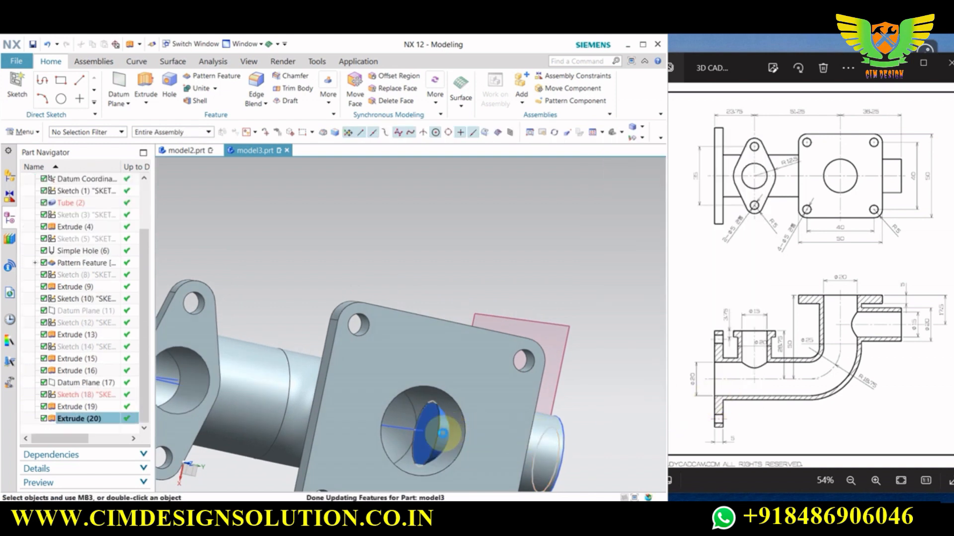
click(696, 274)
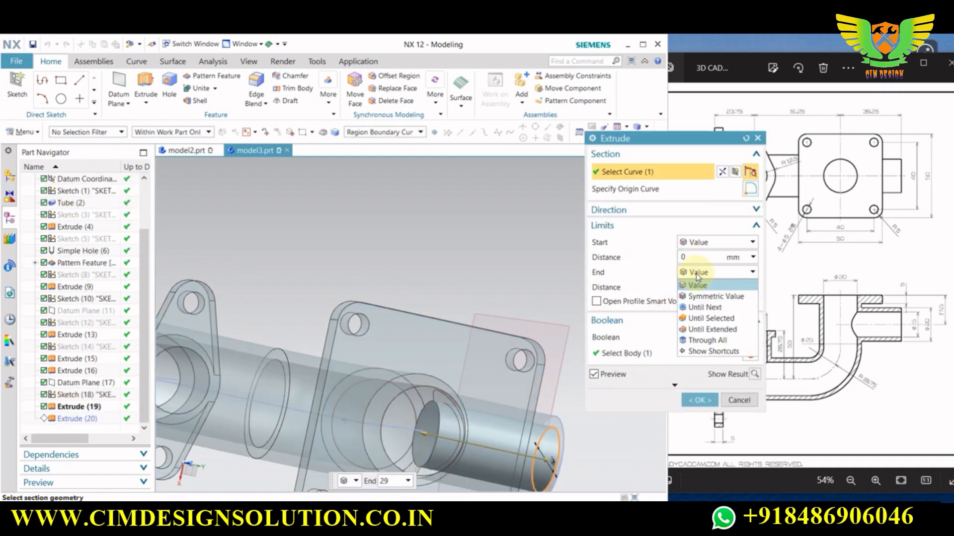
click(705, 318)
click(427, 438)
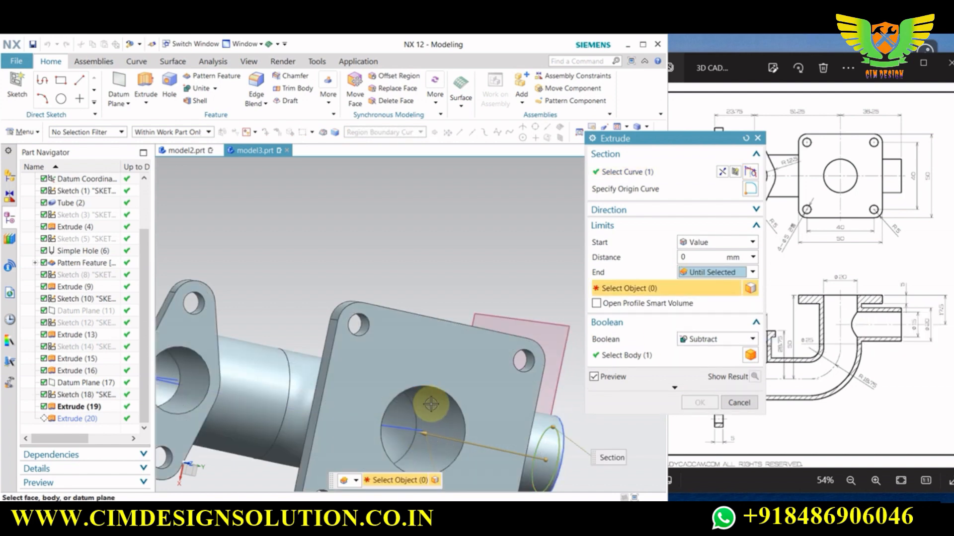
click(706, 402)
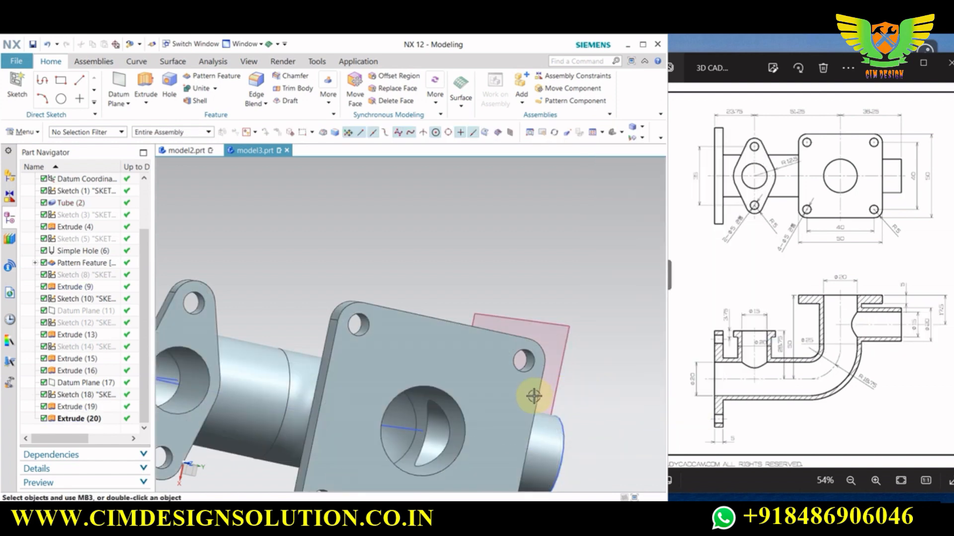
Hide the side outlet's circle sketch and the datum plane it was drawn on
middle_drag(532, 394, 426, 281)
right_click(466, 287)
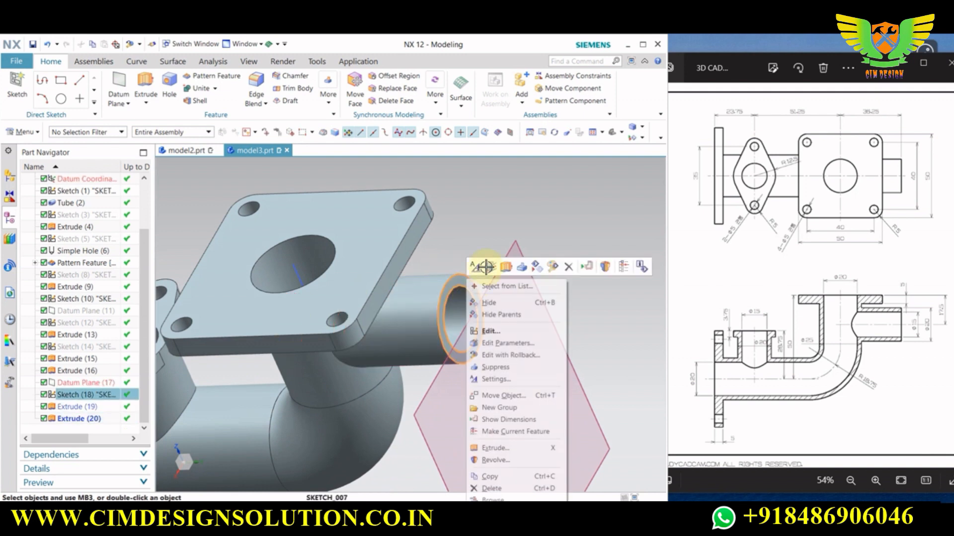
click(497, 311)
scroll(486, 292, down, 3)
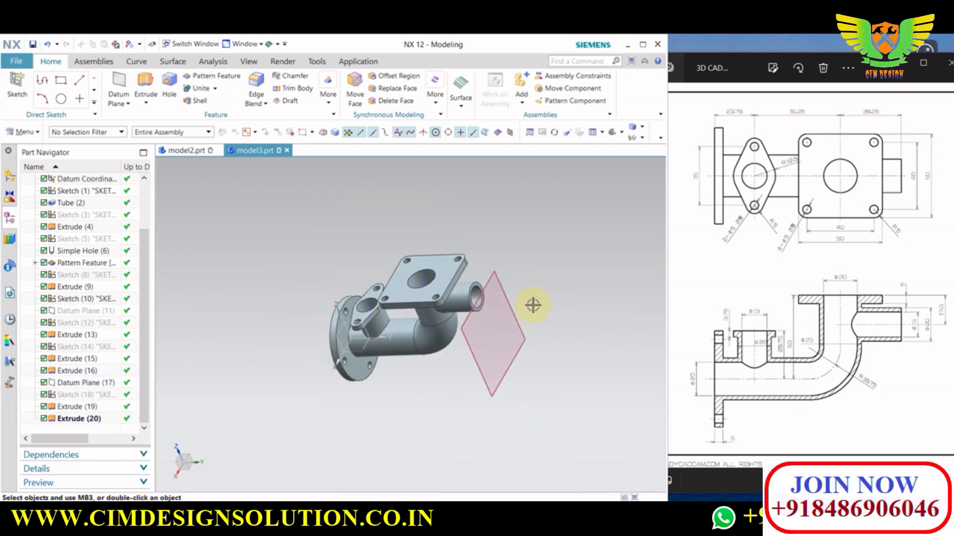
click(513, 311)
right_click(513, 311)
click(564, 71)
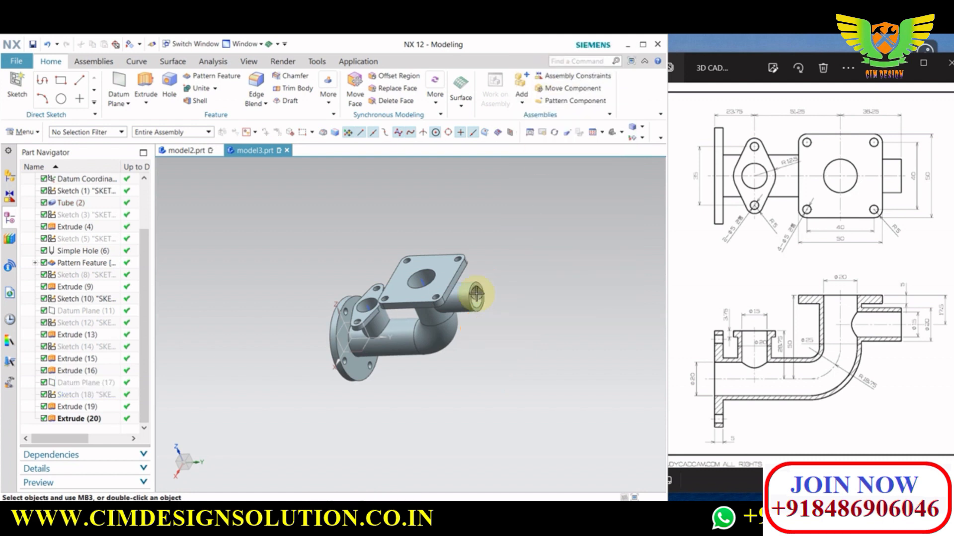
Section the model along the elbow's vertical mid-plane to examine the pipe interiors against the drawing, and switch the clipping off again
mouse_move(512, 270)
middle_down()
mouse_move(493, 271)
mouse_move(511, 270)
middle_up()
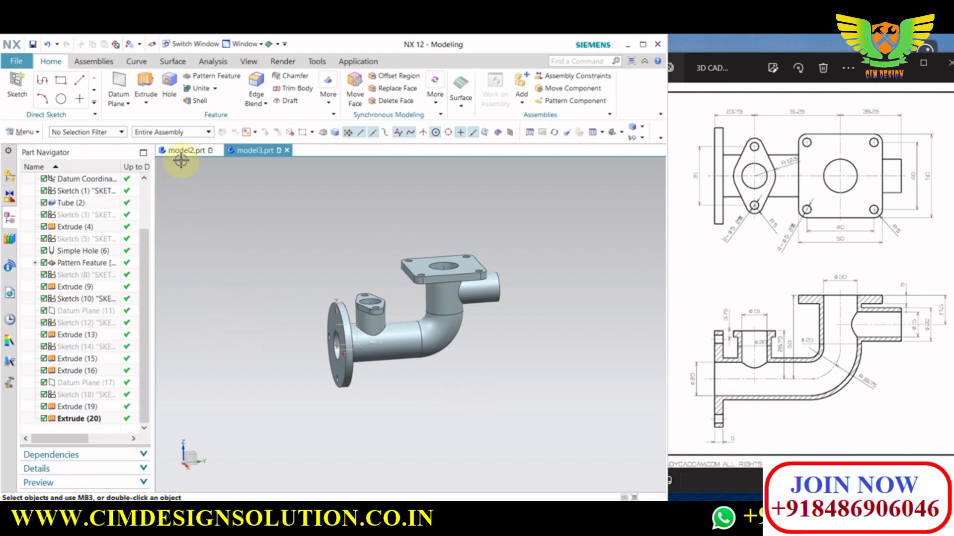
click(249, 63)
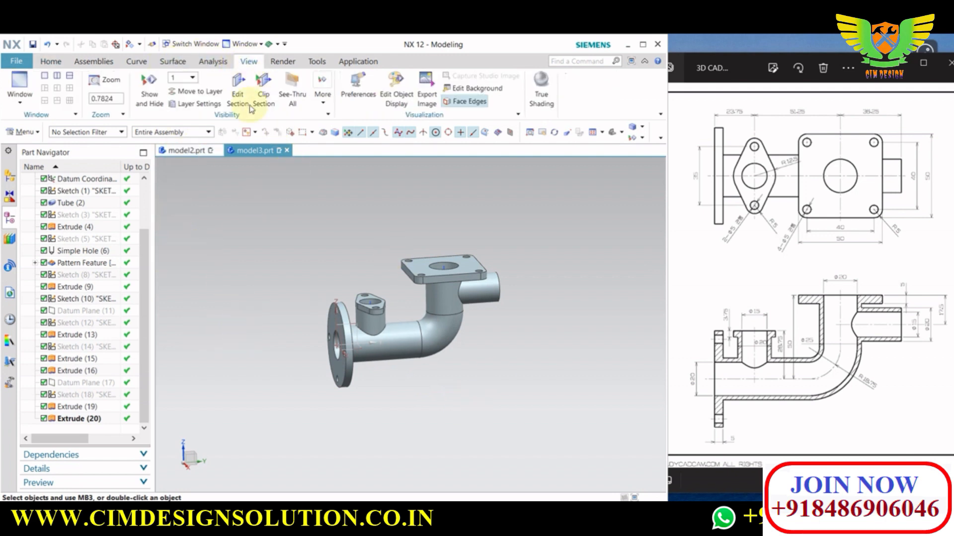
click(238, 89)
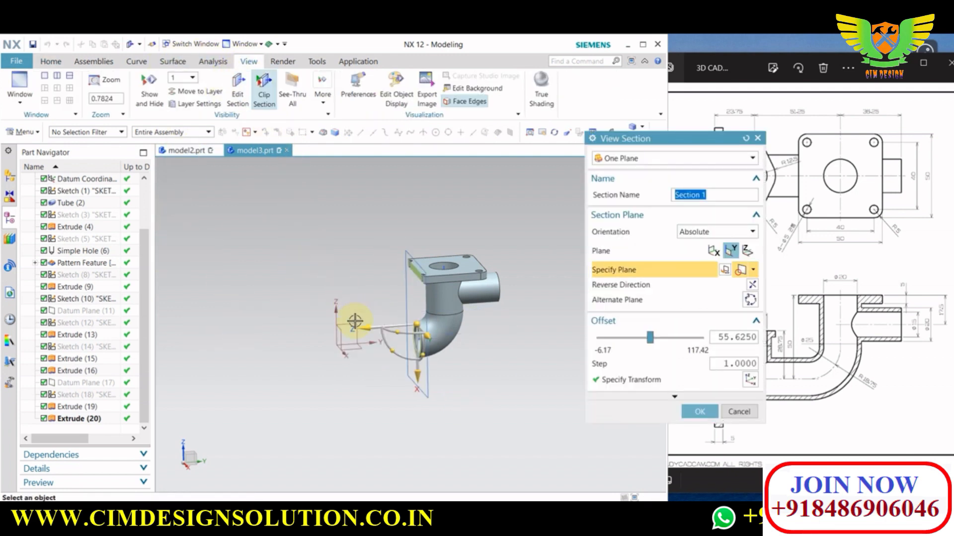
click(354, 321)
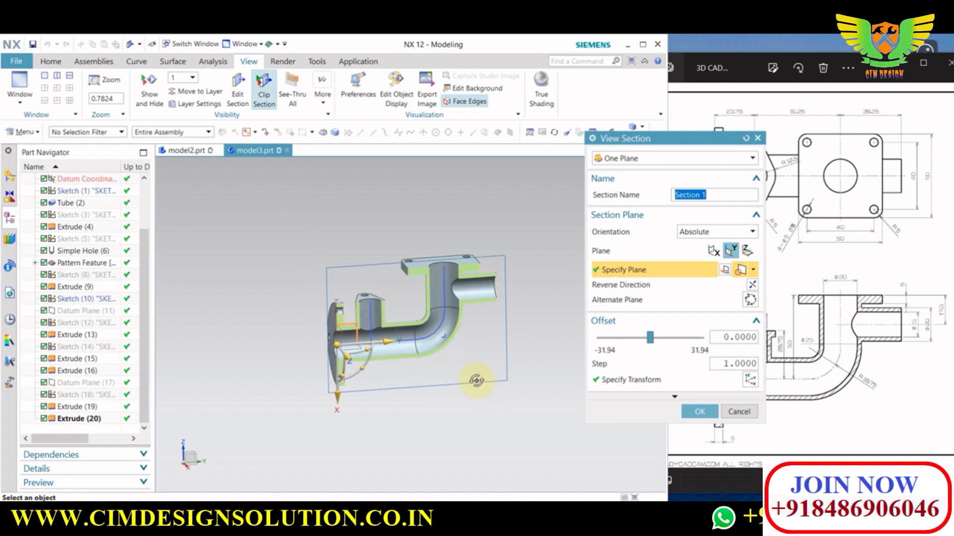
middle_drag(476, 381, 485, 383)
click(700, 411)
mouse_move(532, 362)
middle_down()
mouse_move(444, 341)
mouse_move(433, 309)
middle_up()
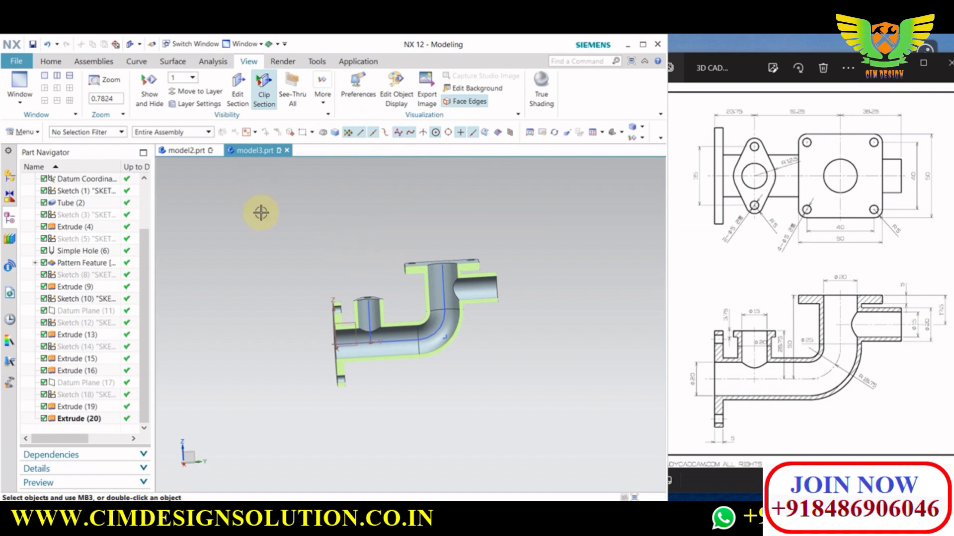
click(264, 92)
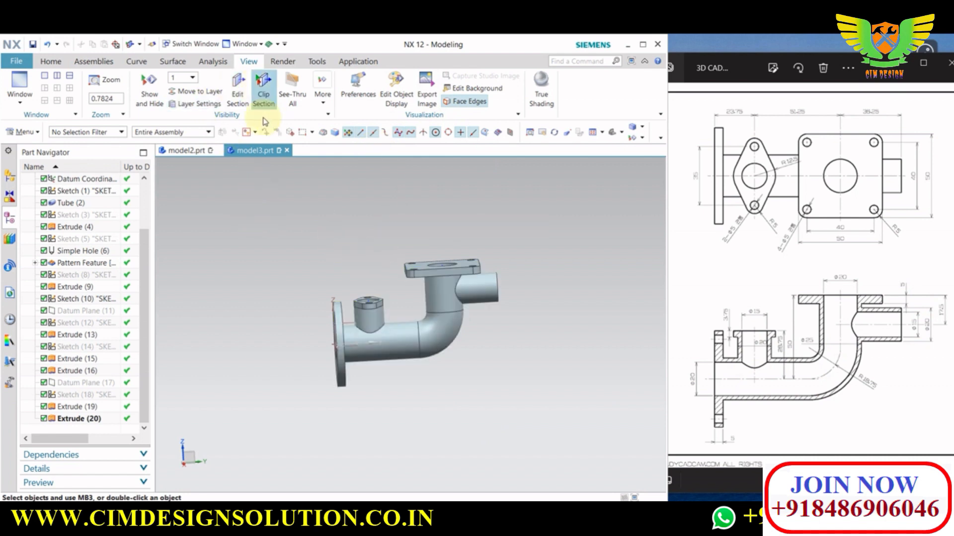
right_click(398, 332)
click(281, 353)
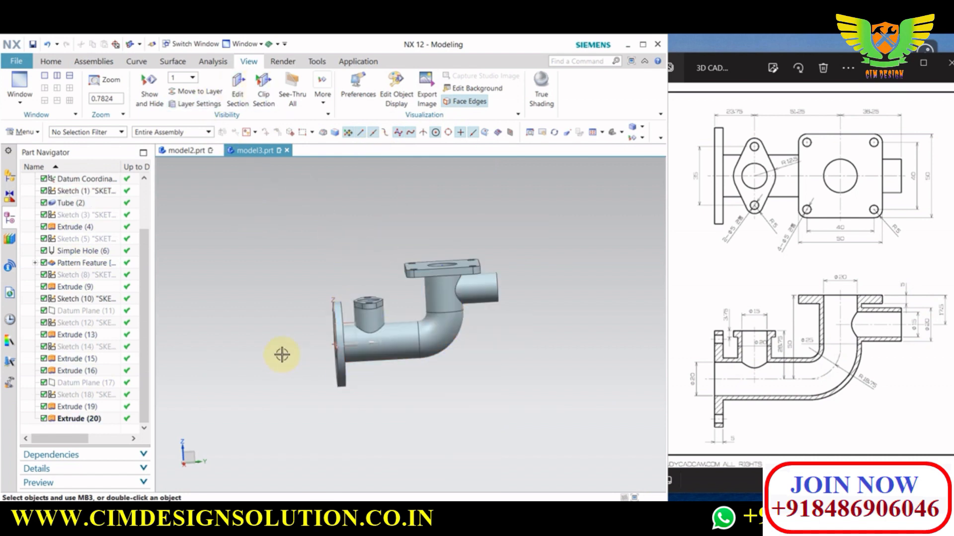
key(ctrl+a)
key(Escape)
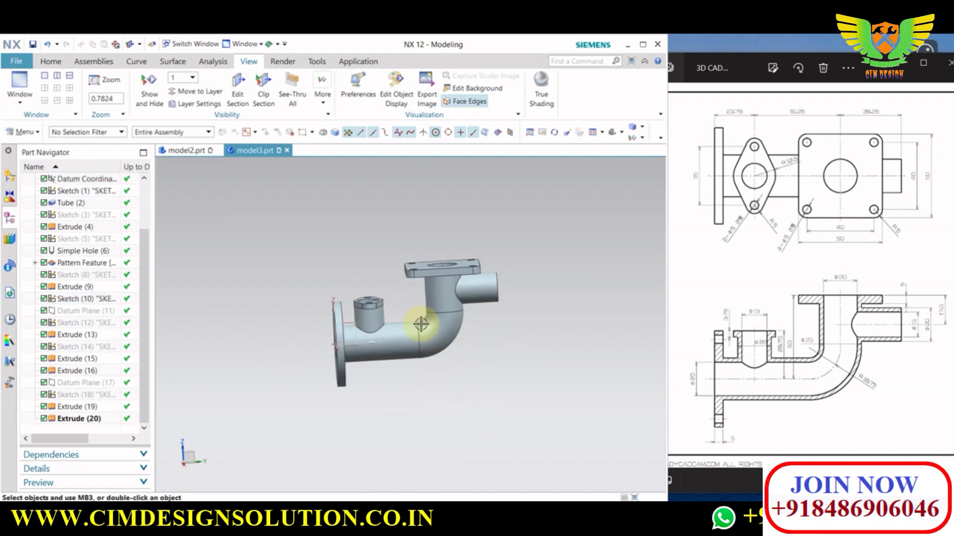
Specify Strong Coral as the feature face color for the main elbow tube
right_click(435, 325)
click(485, 427)
click(619, 214)
click(654, 221)
click(670, 170)
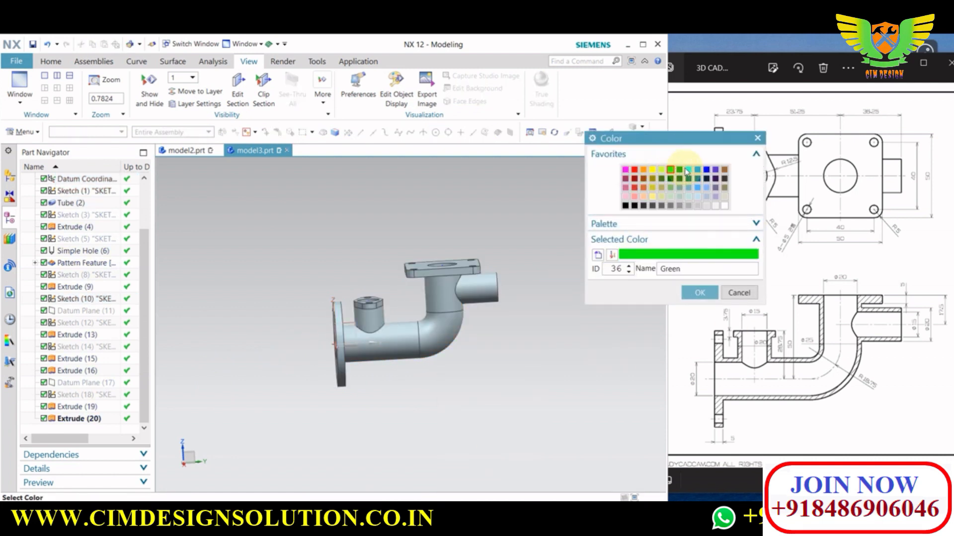
click(706, 169)
click(635, 188)
click(700, 293)
Add the side outlet pipe and the oval-flanged branch to the colored features and apply the same Strong Coral face color
click(481, 297)
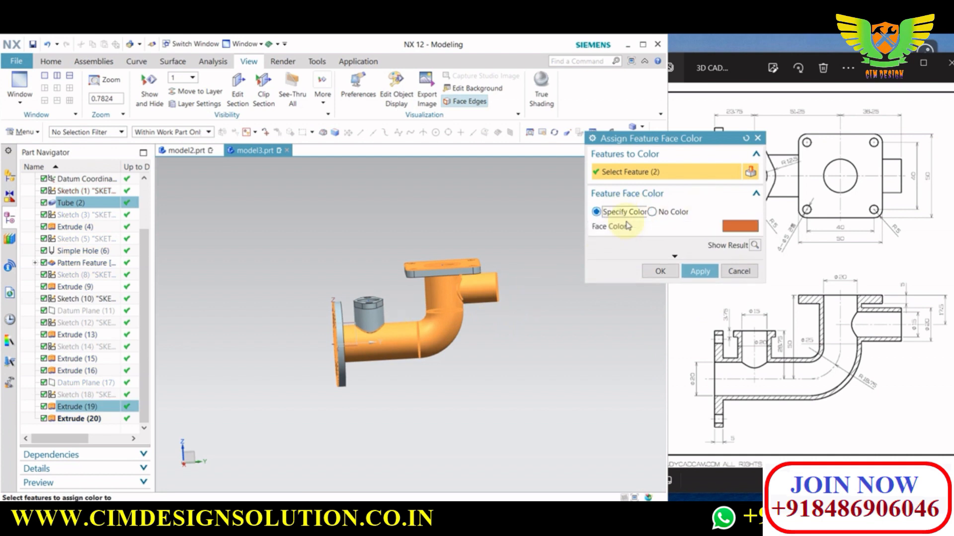
click(739, 226)
click(704, 292)
click(392, 314)
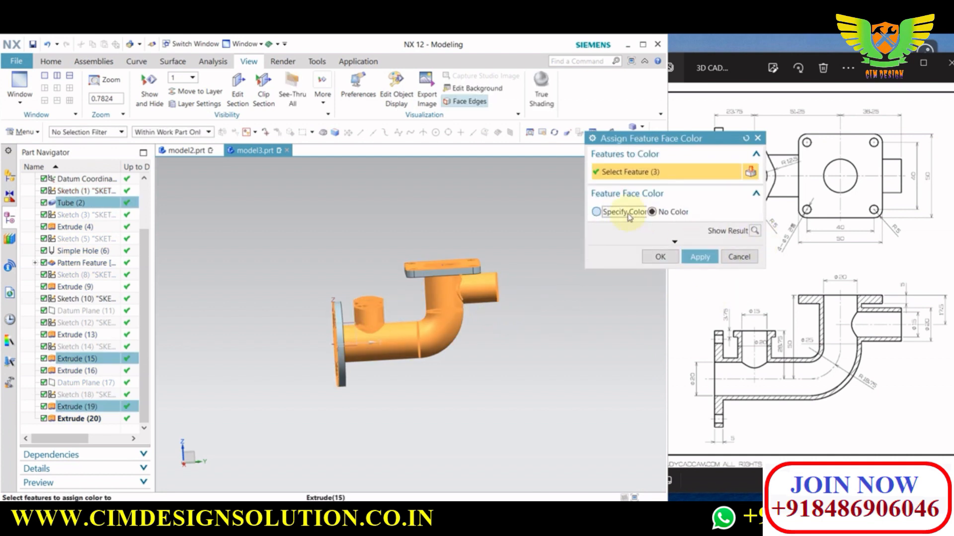
click(627, 216)
click(739, 226)
click(699, 292)
middle_click(573, 348)
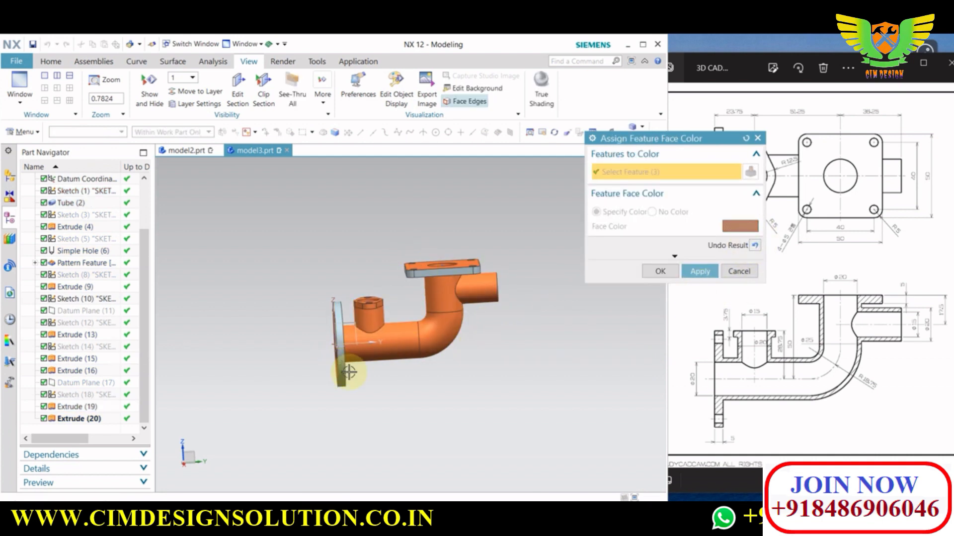
Assign the Strong Coral face color to the square flange and the round flange as well
click(442, 268)
click(621, 212)
click(740, 226)
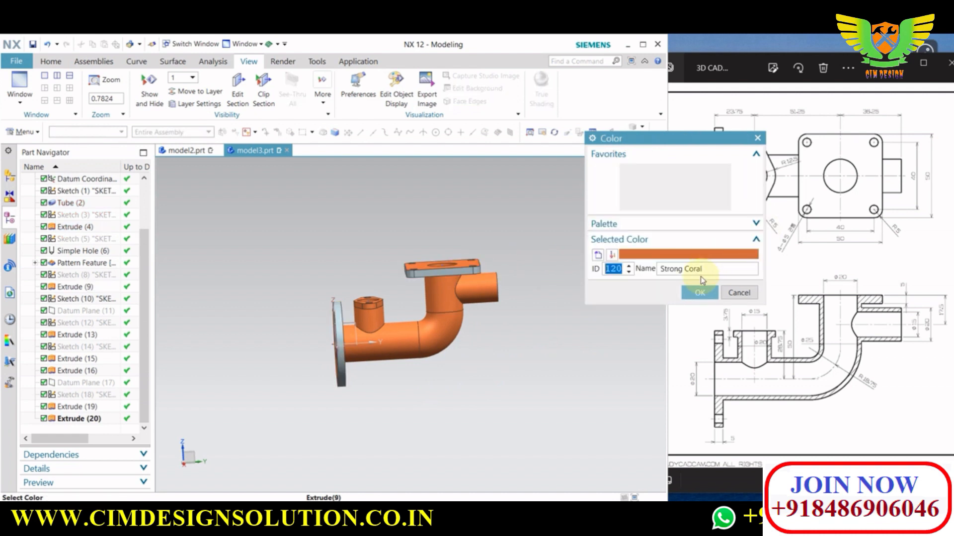
click(699, 292)
click(671, 271)
middle_drag(551, 370, 542, 345)
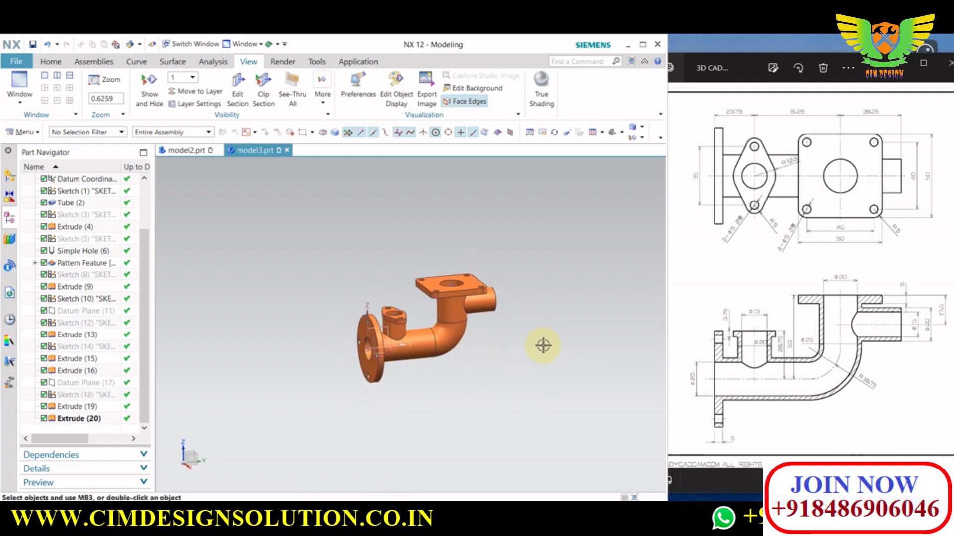